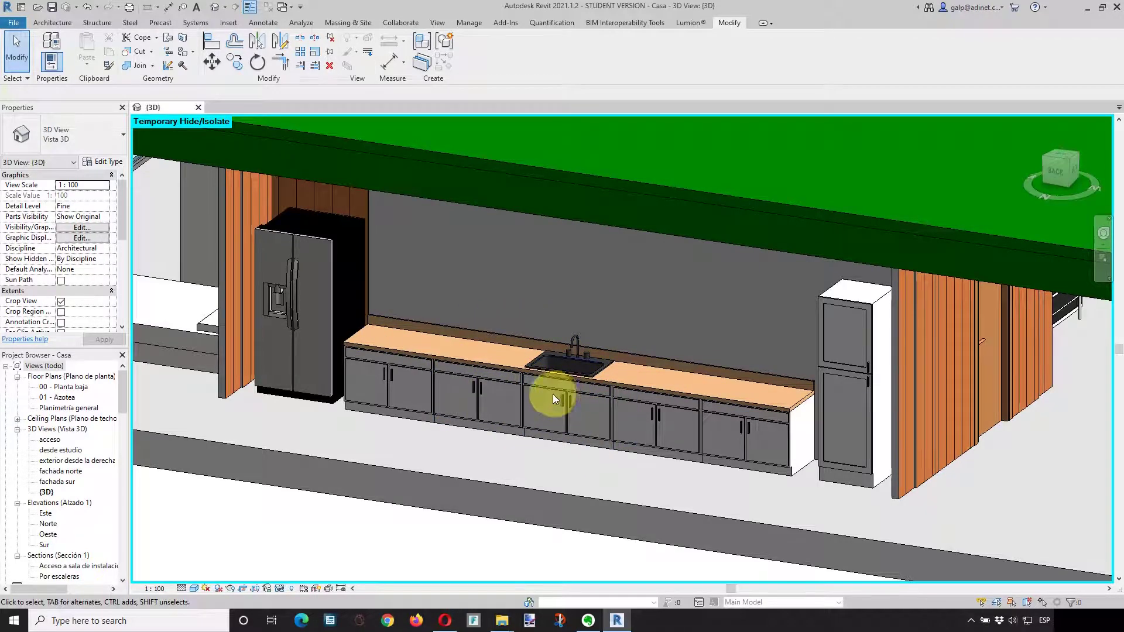
Select the countertop with sink and the vanity cabinet beneath it to inspect them.
{"action": "middle_click_drag", "start_coordinate": [541, 395], "coordinate": [552, 398]}
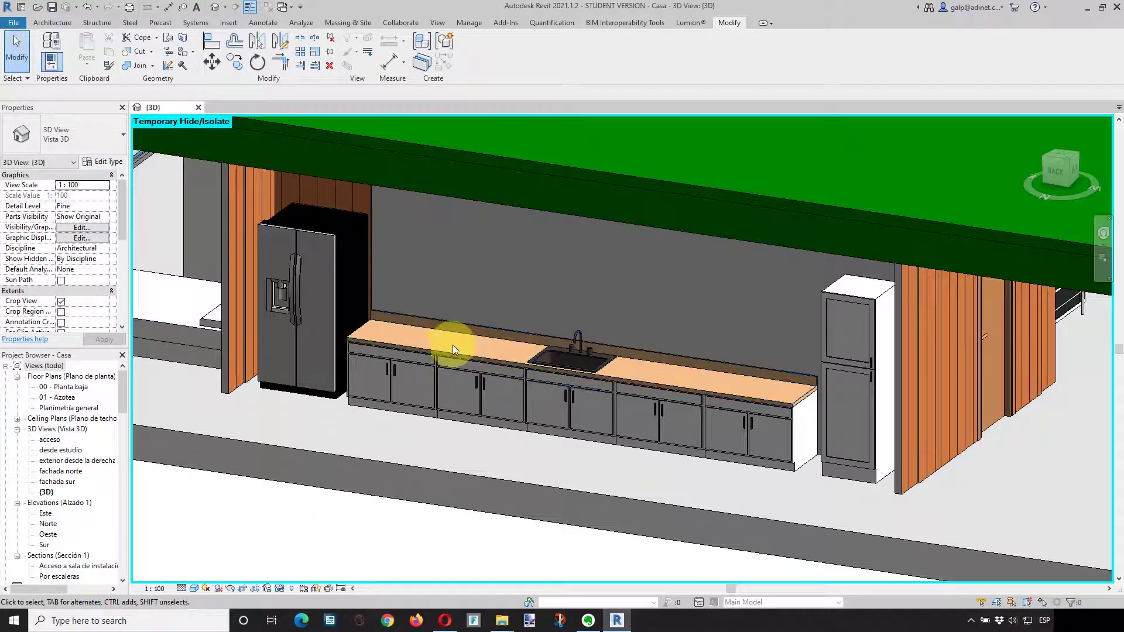
{"action": "left_click", "coordinate": [487, 357]}
{"action": "left_click", "coordinate": [486, 413]}
{"action": "left_click", "coordinate": [494, 463]}
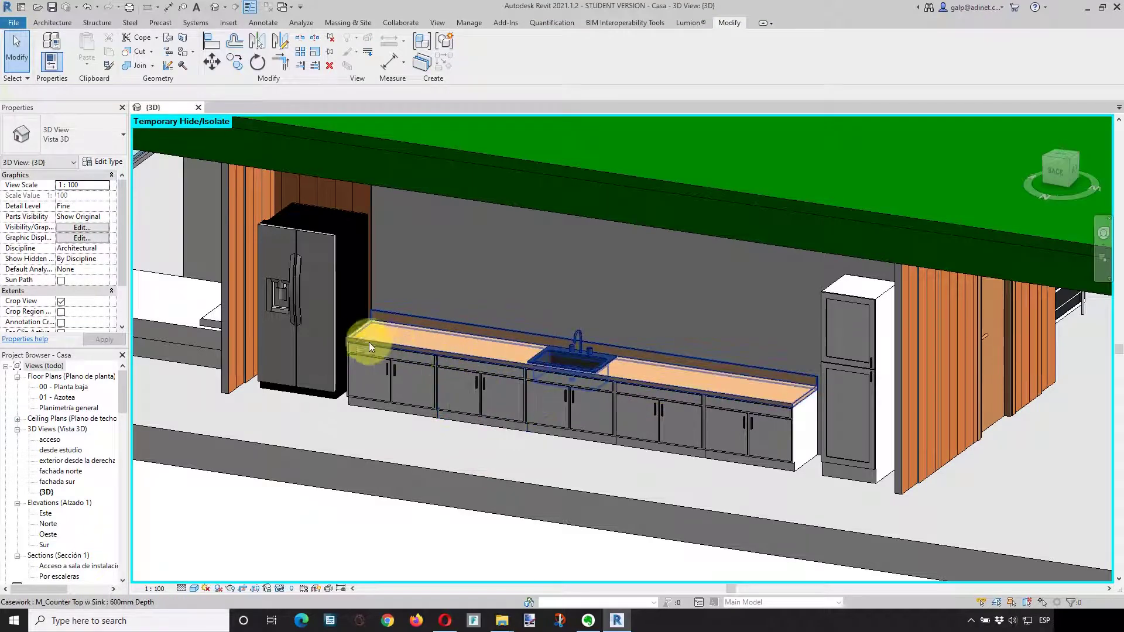
{"action": "left_click", "coordinate": [461, 353]}
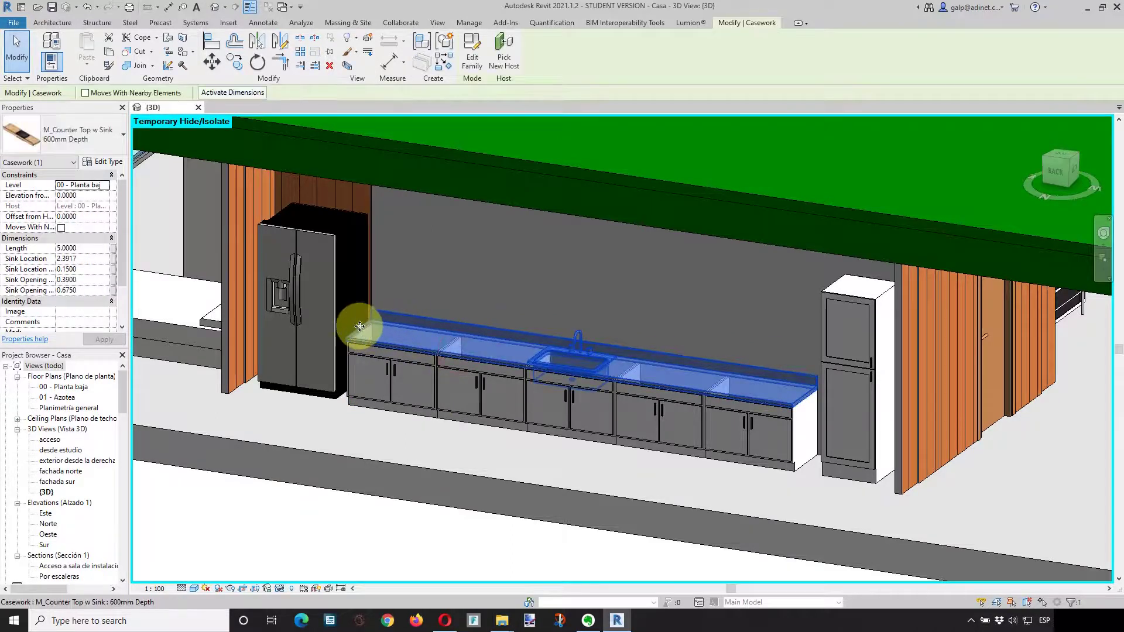
{"action": "left_click", "coordinate": [660, 441]}
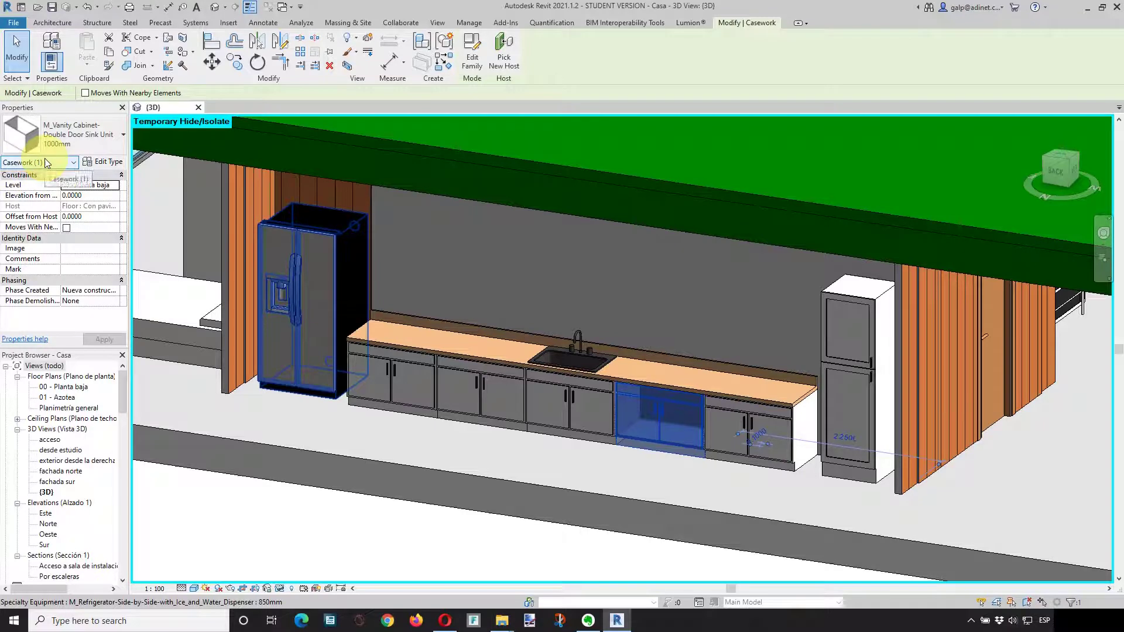
{"action": "left_click", "coordinate": [496, 457]}
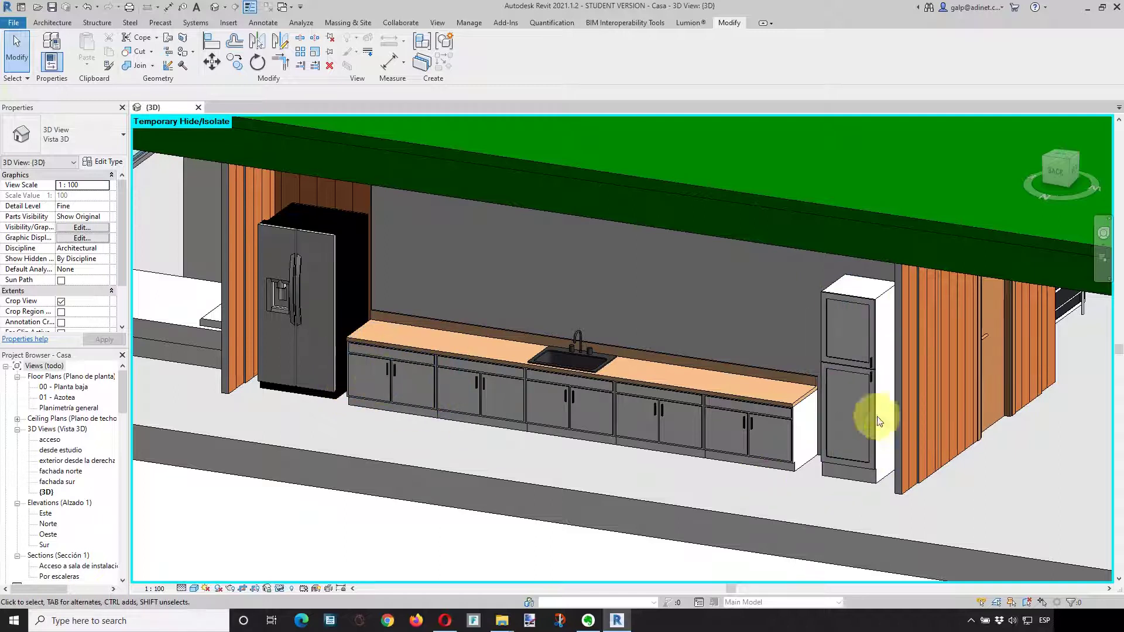
Inspect the tall end cabinet, sink base cabinet, refrigerator and nearby bed by selecting them.
{"action": "left_click", "coordinate": [864, 387]}
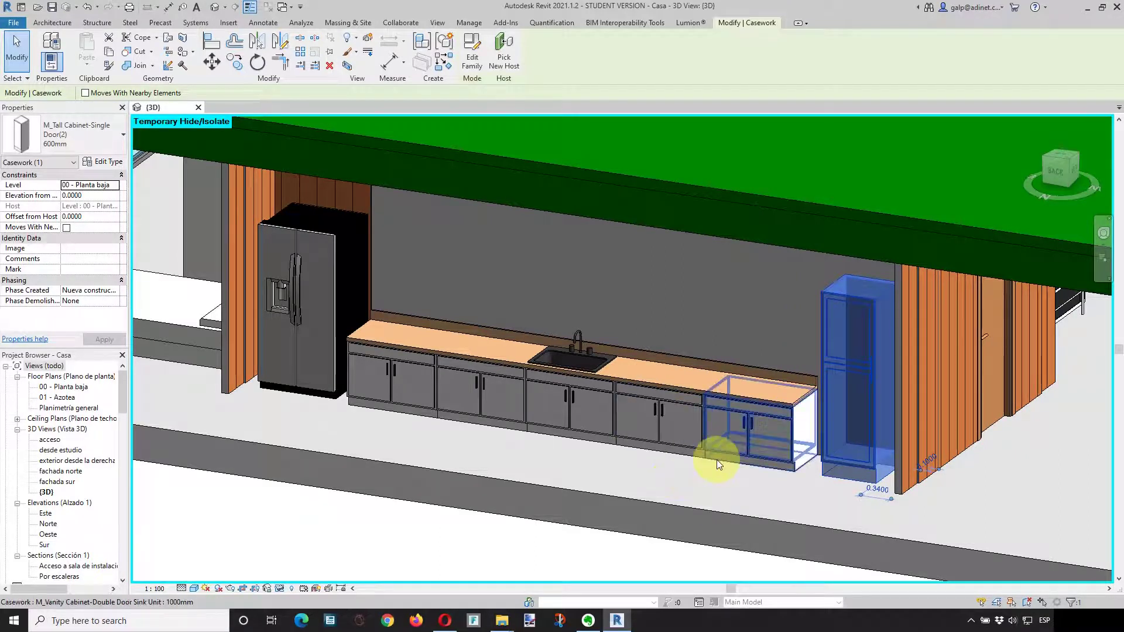
{"action": "left_click", "coordinate": [678, 459]}
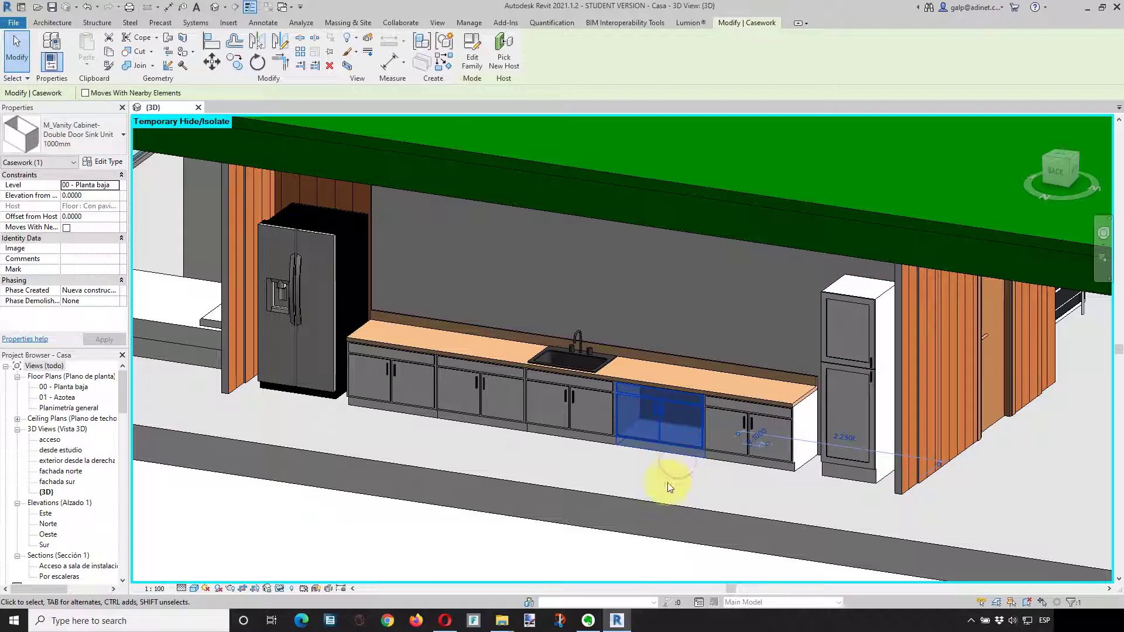
{"action": "left_click", "coordinate": [657, 484]}
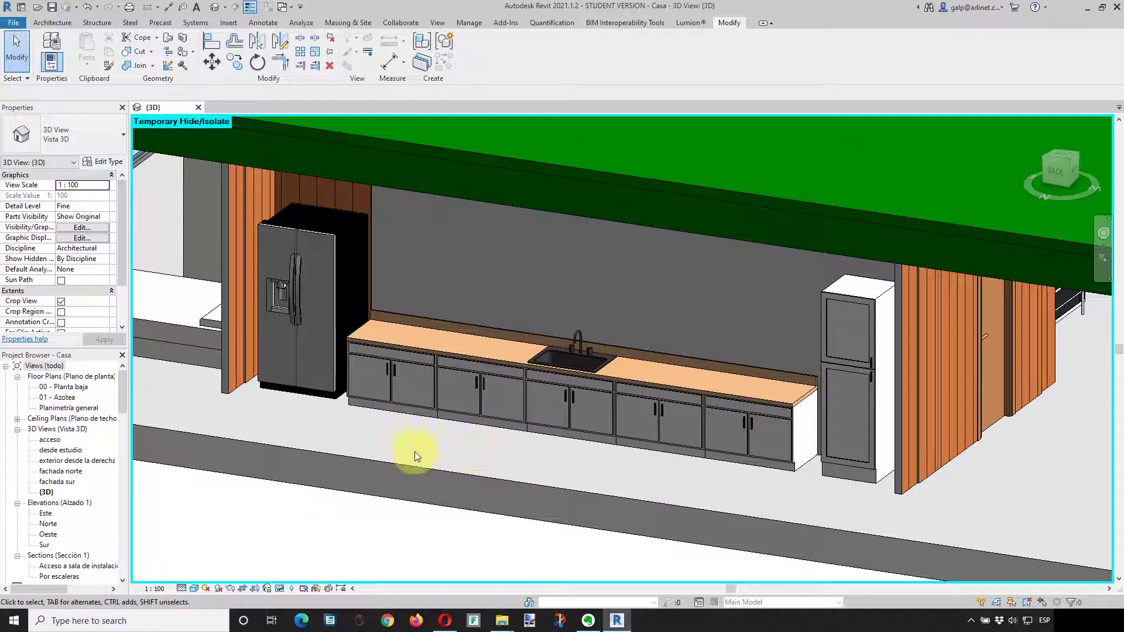
{"action": "left_click", "coordinate": [302, 387]}
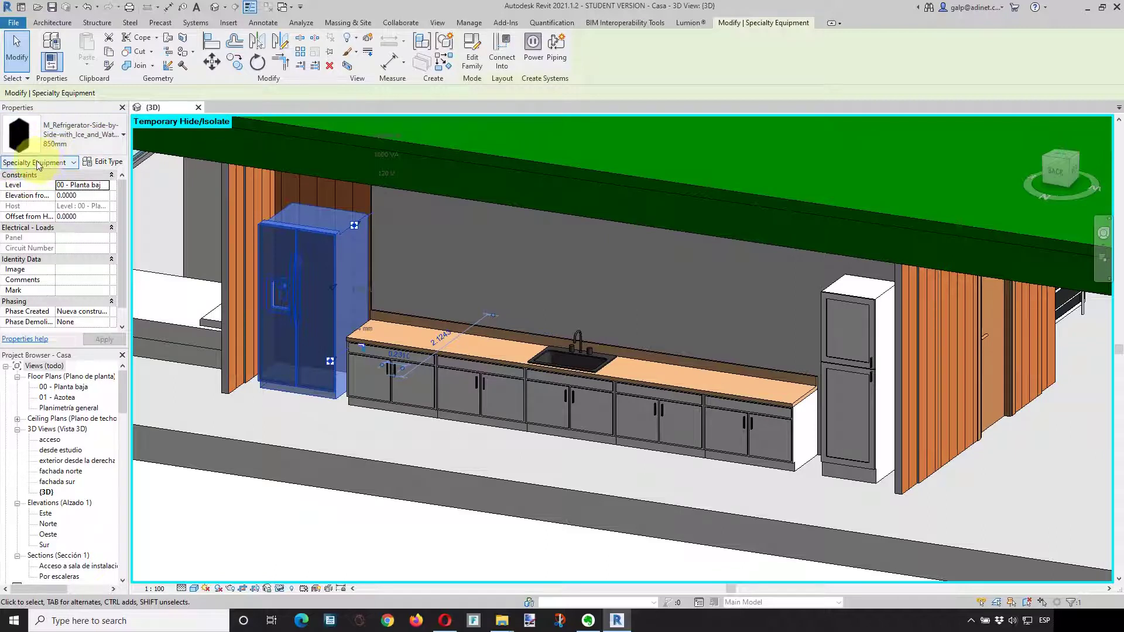
{"action": "left_click", "coordinate": [173, 324]}
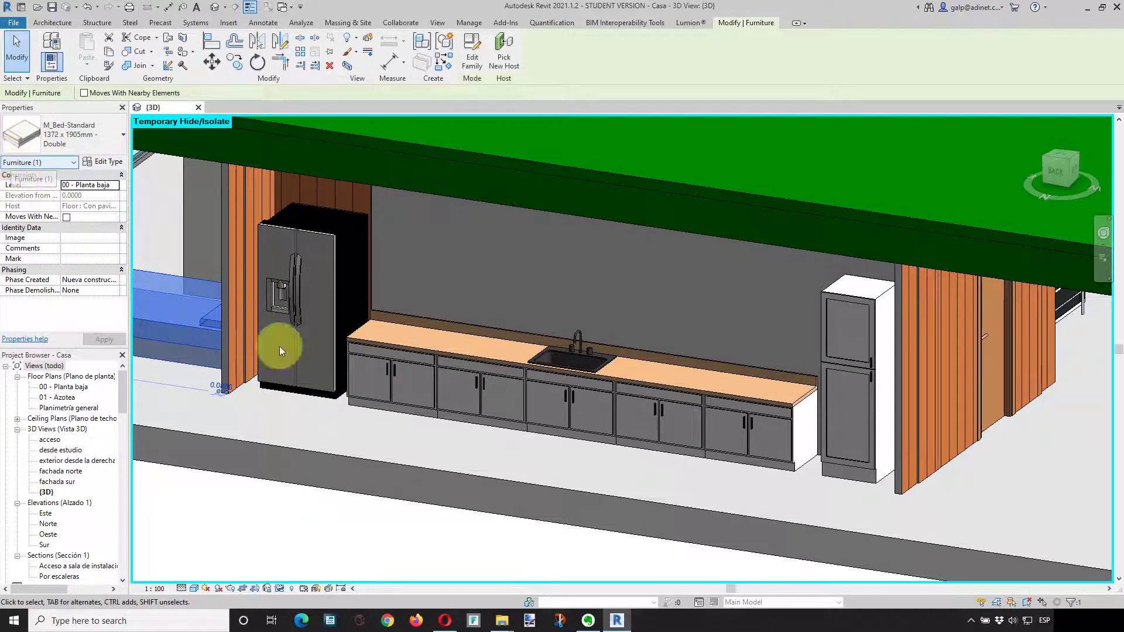
Inspect the dining area's oval table, front-left chair and sofa by selecting them.
{"action": "scroll", "coordinate": [518, 373], "scroll_direction": "down", "scroll_amount": 2}
{"action": "scroll", "coordinate": [518, 374], "scroll_direction": "down", "scroll_amount": 1}
{"action": "middle_click_drag", "start_coordinate": [755, 441], "coordinate": [562, 407]}
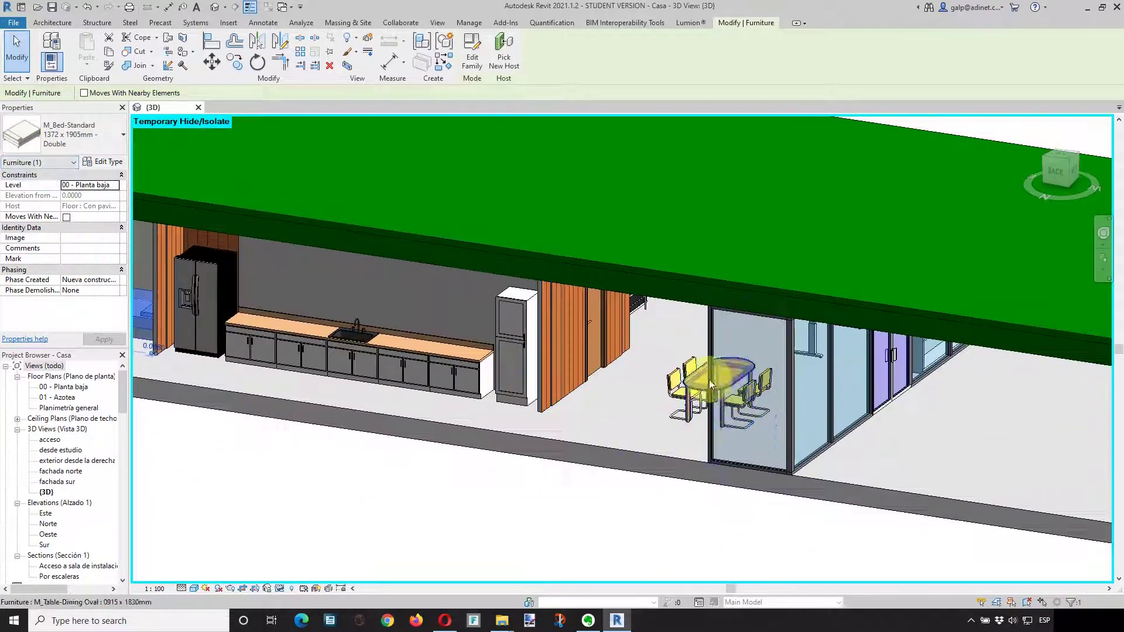
{"action": "left_click", "coordinate": [692, 417]}
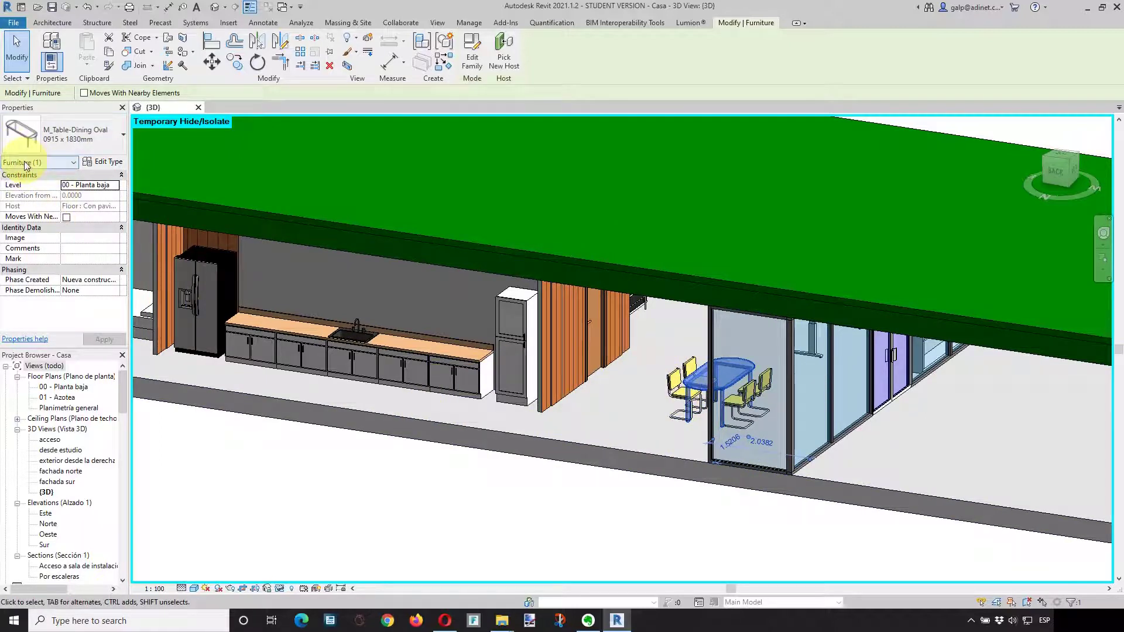
{"action": "left_click", "coordinate": [677, 380]}
{"action": "left_click", "coordinate": [634, 303]}
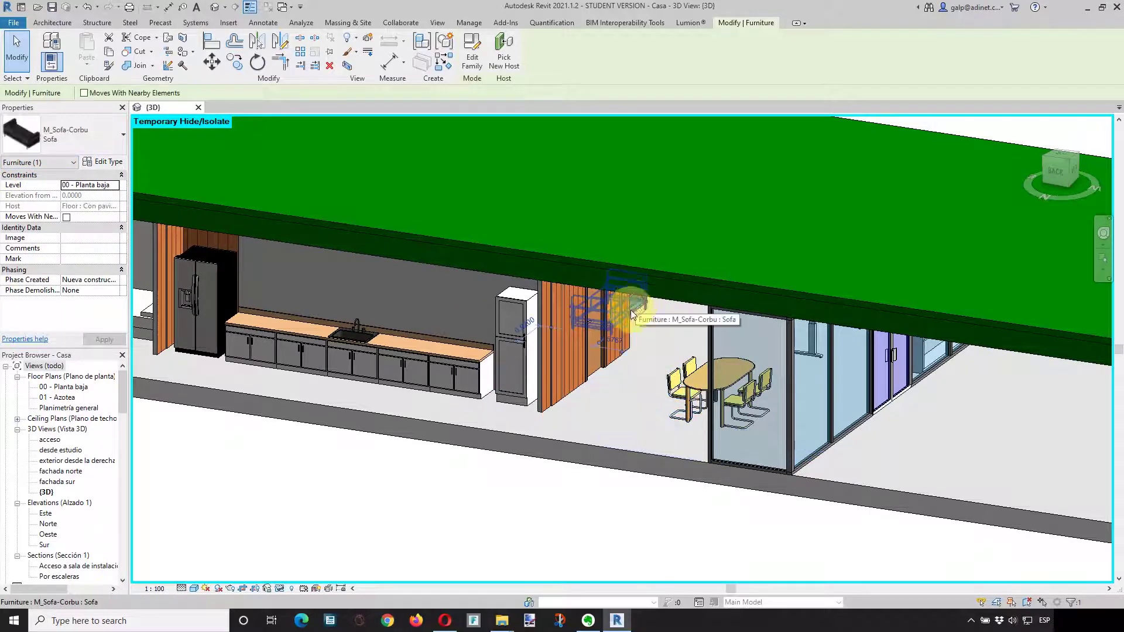
{"action": "left_click", "coordinate": [353, 522]}
Reframe the view on the kitchen run and select the leftmost vanity cabinet.
{"action": "middle_click_drag", "start_coordinate": [290, 392], "coordinate": [418, 438]}
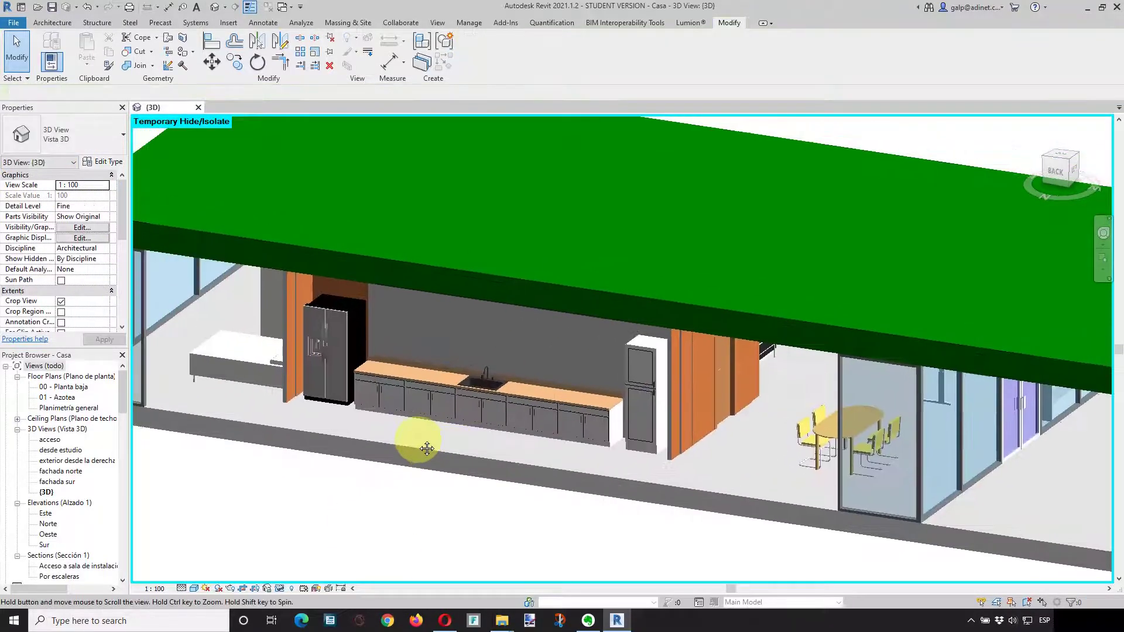
{"action": "scroll", "coordinate": [536, 381], "scroll_direction": "up", "scroll_amount": 1}
{"action": "scroll", "coordinate": [537, 382], "scroll_direction": "up", "scroll_amount": 1}
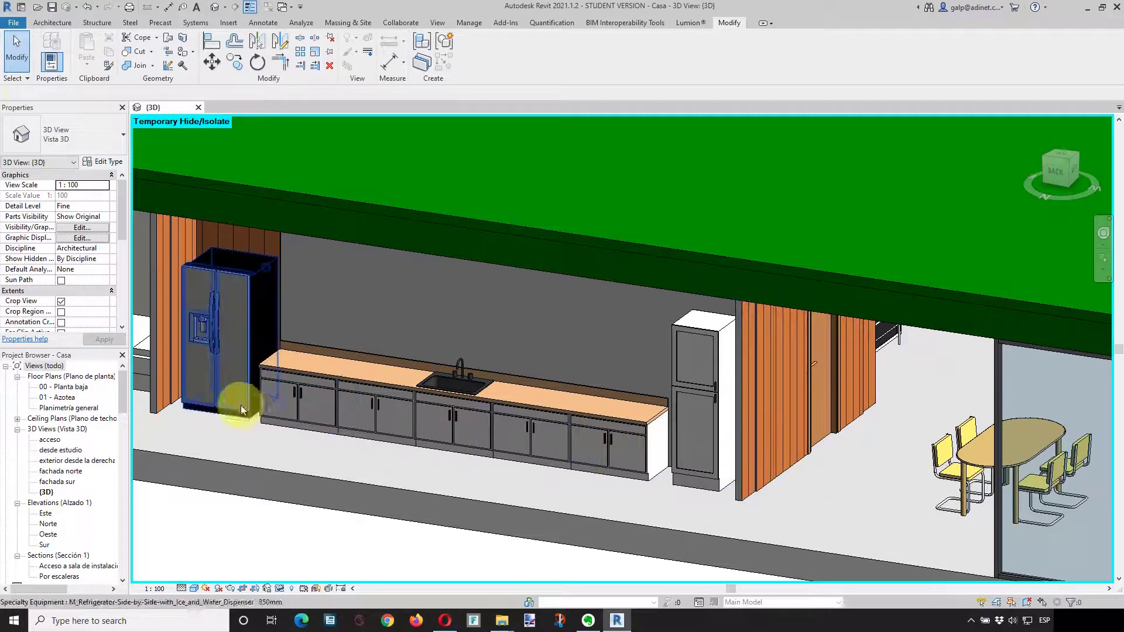
{"action": "mouse_move", "coordinate": [241, 405]}
{"action": "middle_mouse_down"}
{"action": "mouse_move", "coordinate": [605, 440]}
{"action": "mouse_move", "coordinate": [251, 372]}
{"action": "middle_mouse_up"}
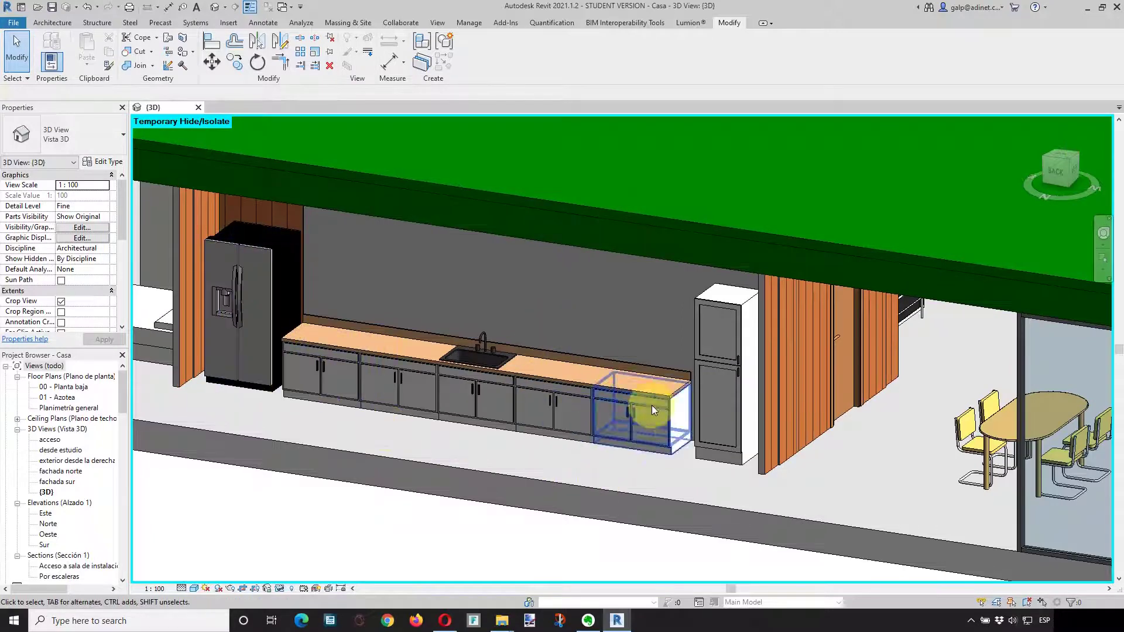
{"action": "middle_click_drag", "start_coordinate": [448, 412], "coordinate": [490, 439]}
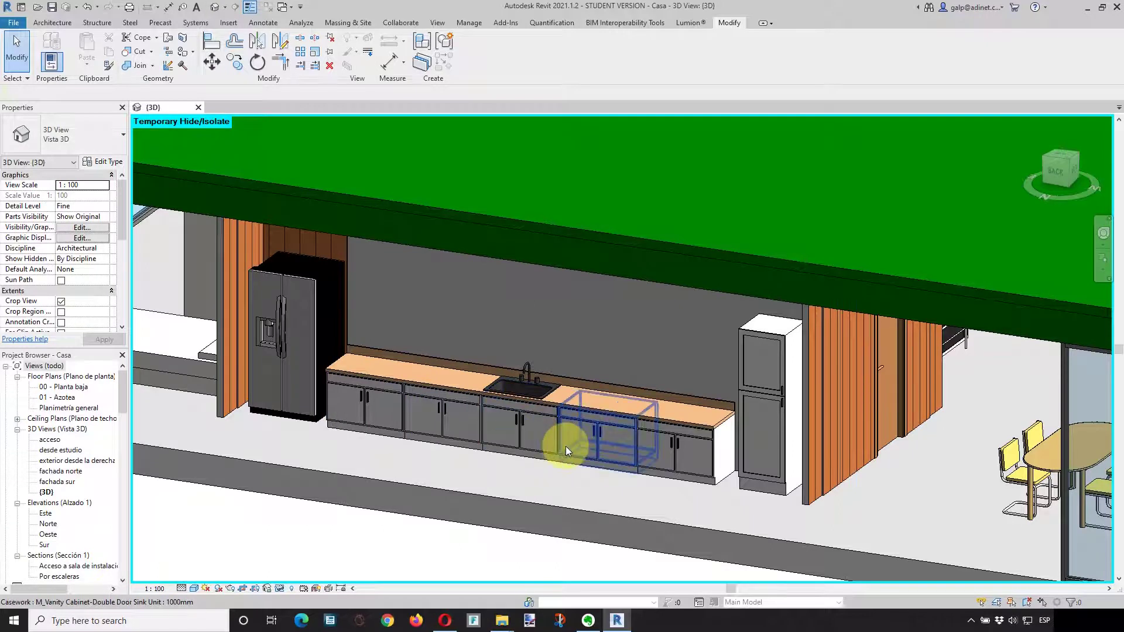
{"action": "left_click", "coordinate": [364, 421]}
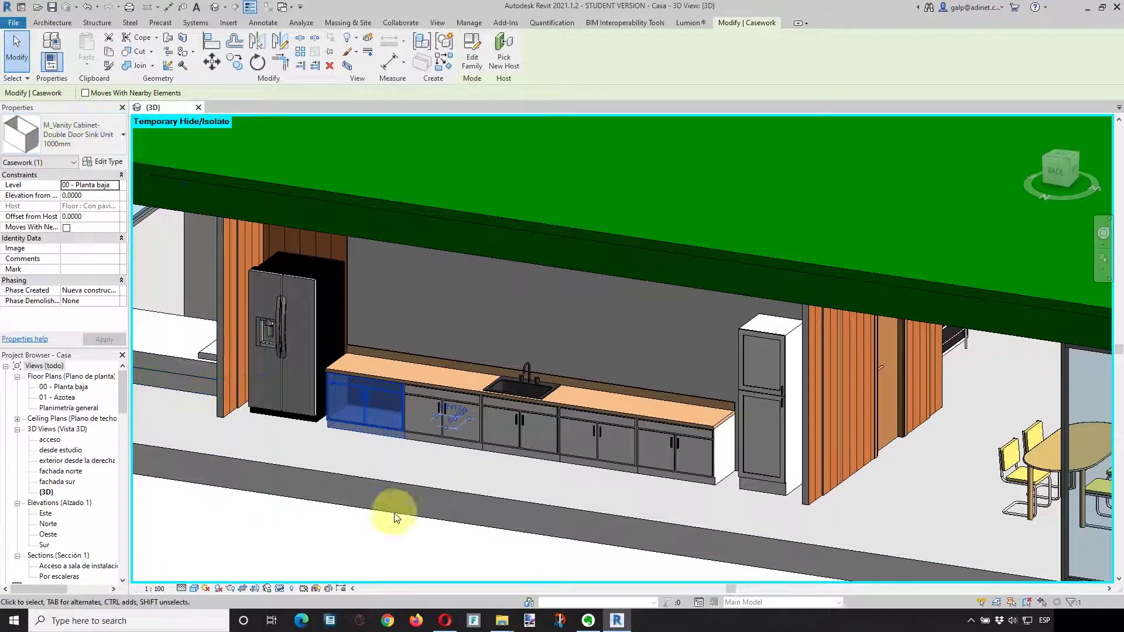
{"action": "key", "text": "Escape"}
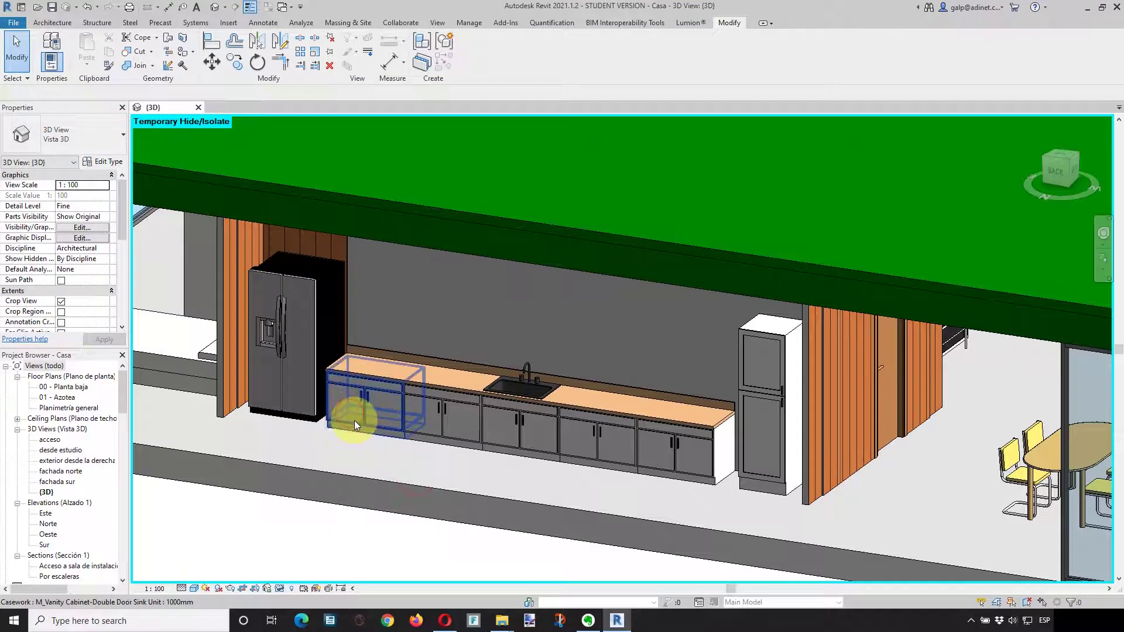
{"action": "left_click", "coordinate": [354, 420]}
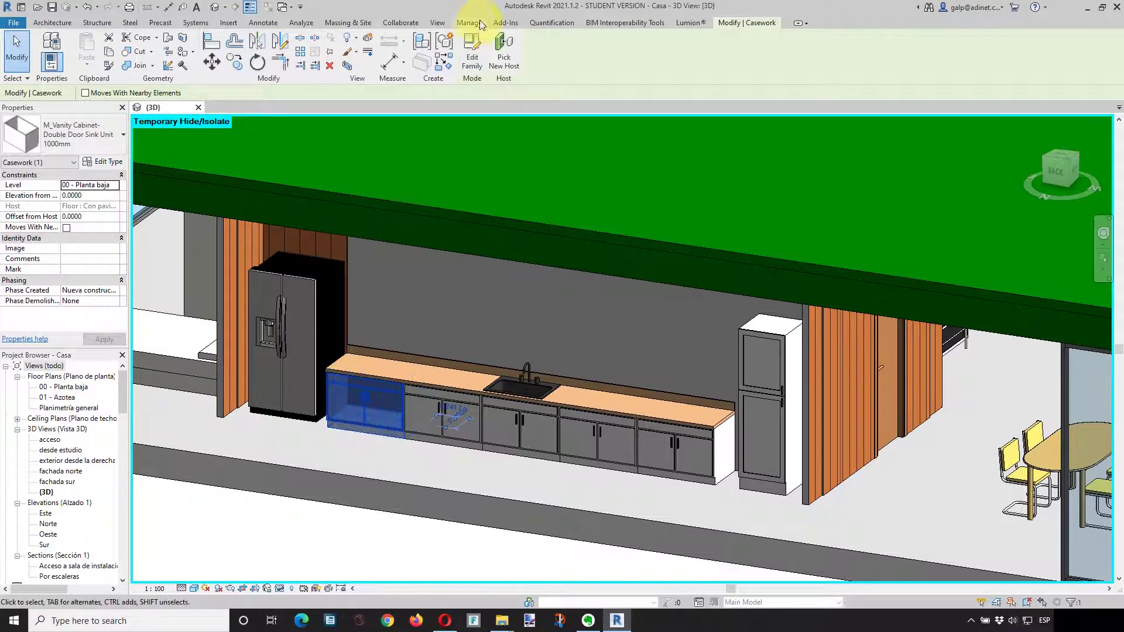
Edit the vanity cabinet family and show its Back elevation (Height 710).
{"action": "left_click", "coordinate": [469, 52]}
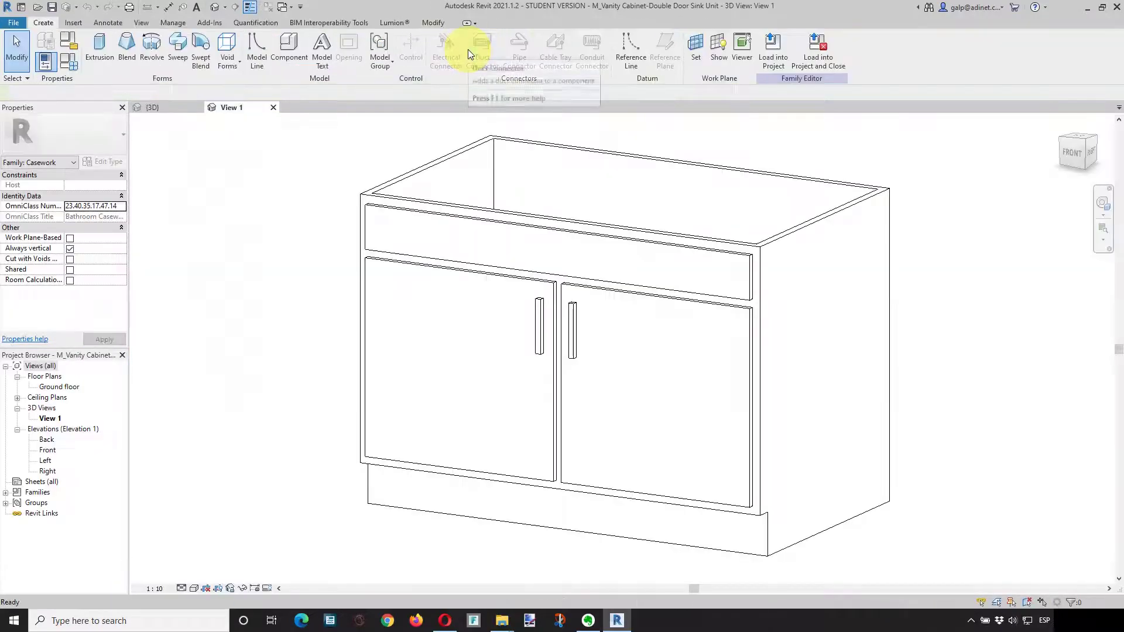
{"action": "mouse_move", "coordinate": [613, 289]}
{"action": "middle_mouse_down", "text": "shift"}
{"action": "mouse_move", "coordinate": [575, 264]}
{"action": "mouse_move", "coordinate": [632, 361]}
{"action": "middle_mouse_up", "text": "shift"}
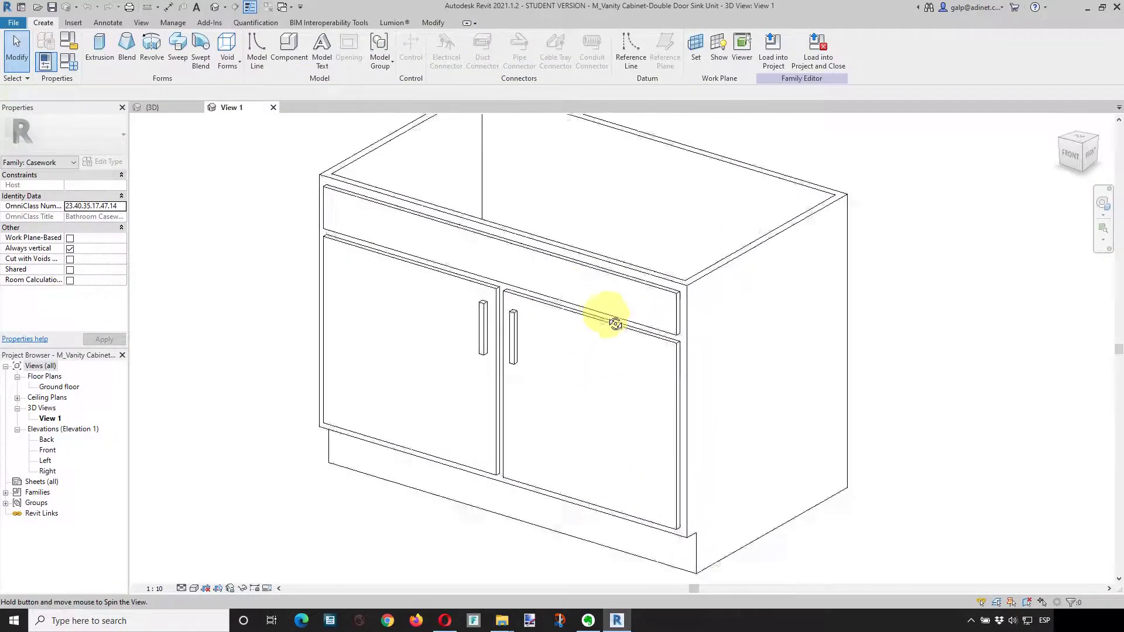
{"action": "scroll", "coordinate": [605, 301], "scroll_direction": "down", "scroll_amount": 2}
{"action": "scroll", "coordinate": [598, 296], "scroll_direction": "down", "scroll_amount": 2}
{"action": "scroll", "coordinate": [633, 332], "scroll_direction": "down", "scroll_amount": 2}
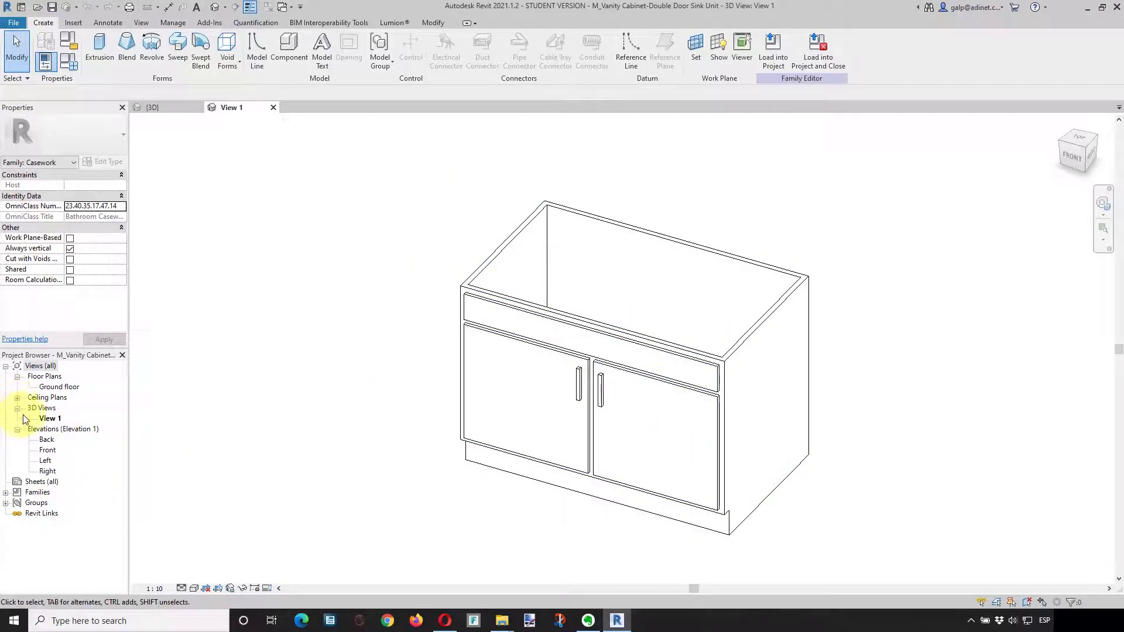
{"action": "double_click", "coordinate": [46, 440]}
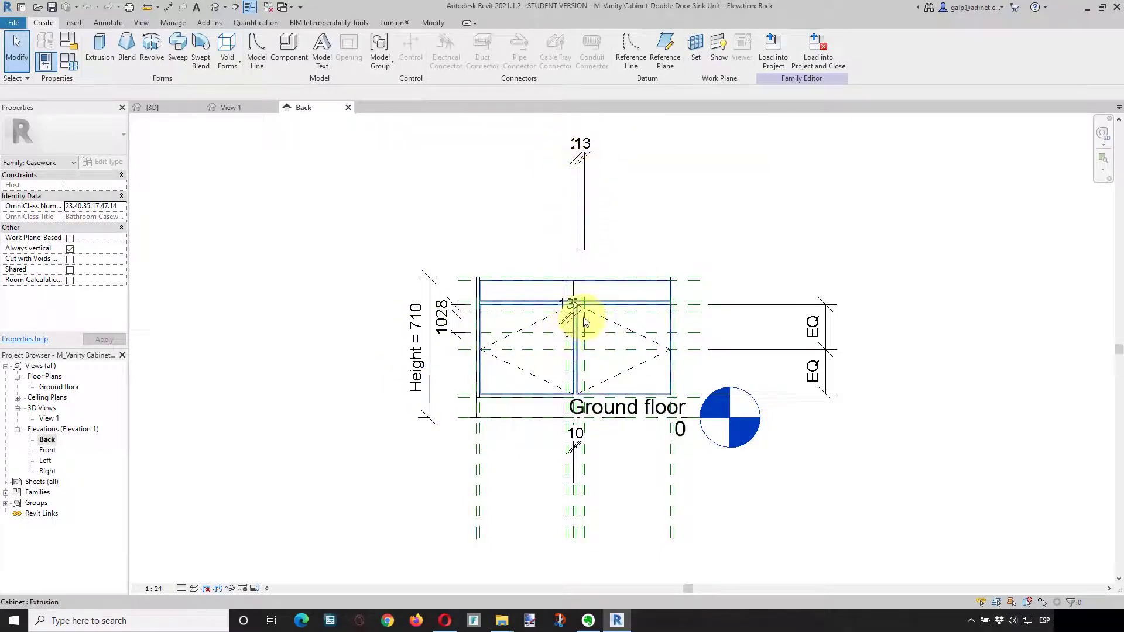
Review the 1000mm cabinet's type dimensions: Depth 600, Height 710, Plinth 100/35.
{"action": "scroll", "coordinate": [582, 319], "scroll_direction": "up", "scroll_amount": 1}
{"action": "scroll", "coordinate": [567, 301], "scroll_direction": "up", "scroll_amount": 2}
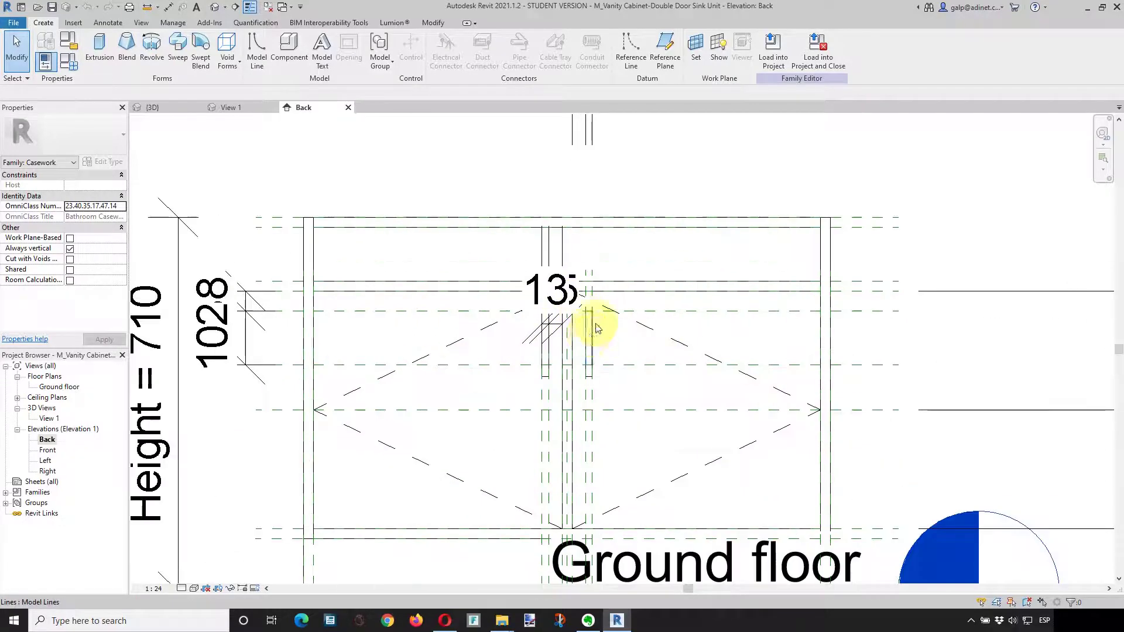
{"action": "scroll", "coordinate": [582, 321], "scroll_direction": "down", "scroll_amount": 1}
{"action": "scroll", "coordinate": [582, 333], "scroll_direction": "down", "scroll_amount": 1}
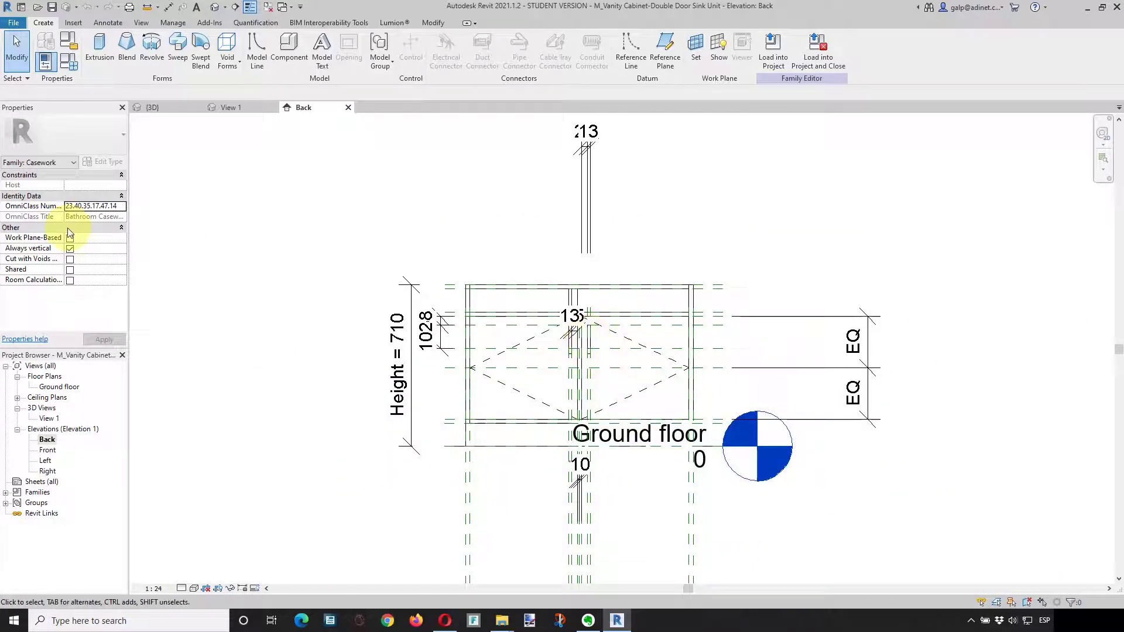
{"action": "left_click", "coordinate": [74, 66]}
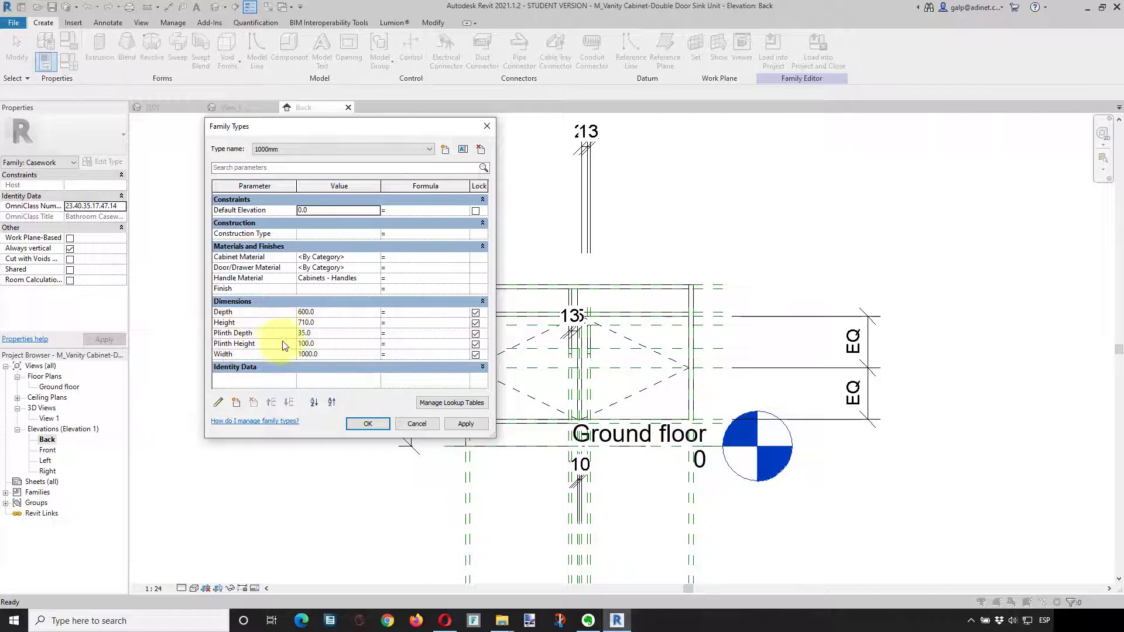
{"action": "left_click", "coordinate": [367, 425]}
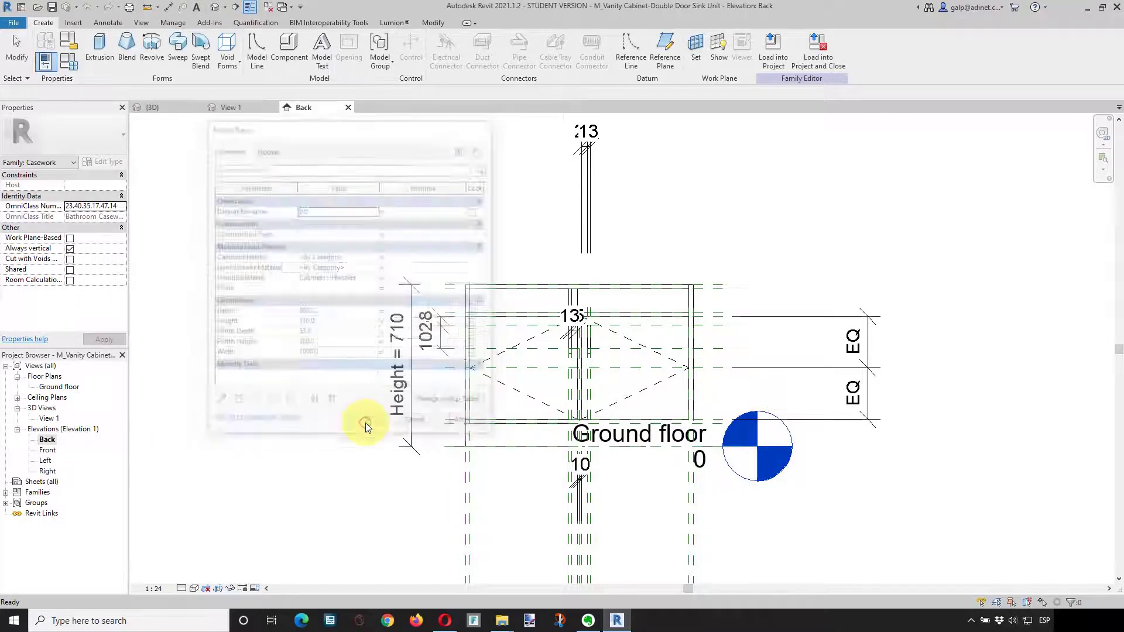
Look over the cabinet's Front and Left elevations, then return to the Back elevation.
{"action": "double_click", "coordinate": [48, 451]}
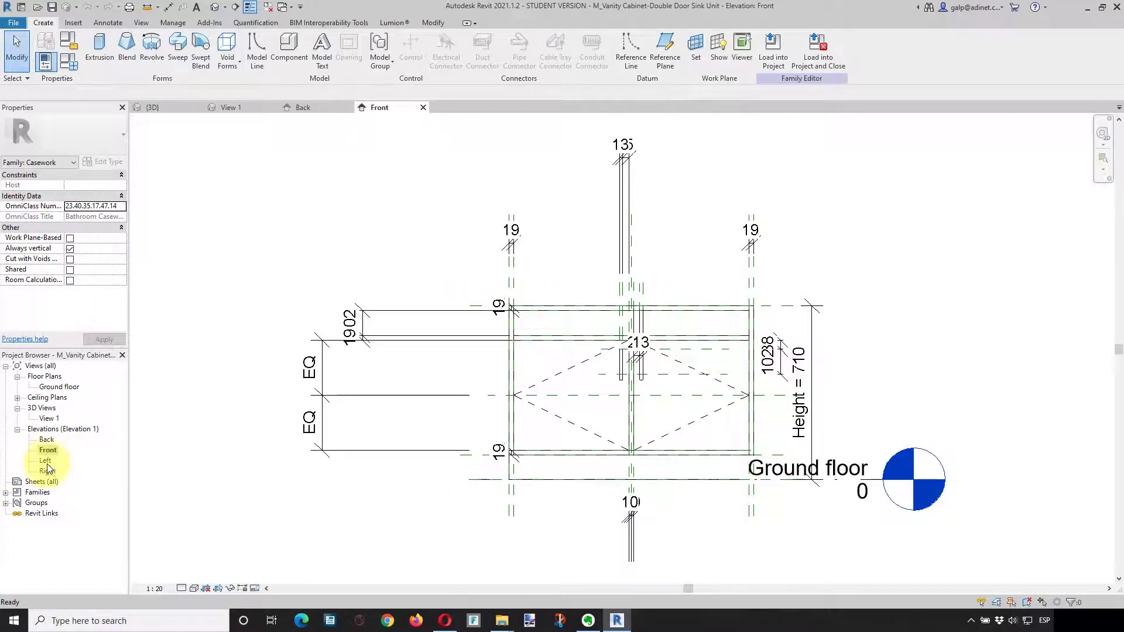
{"action": "double_click", "coordinate": [46, 462]}
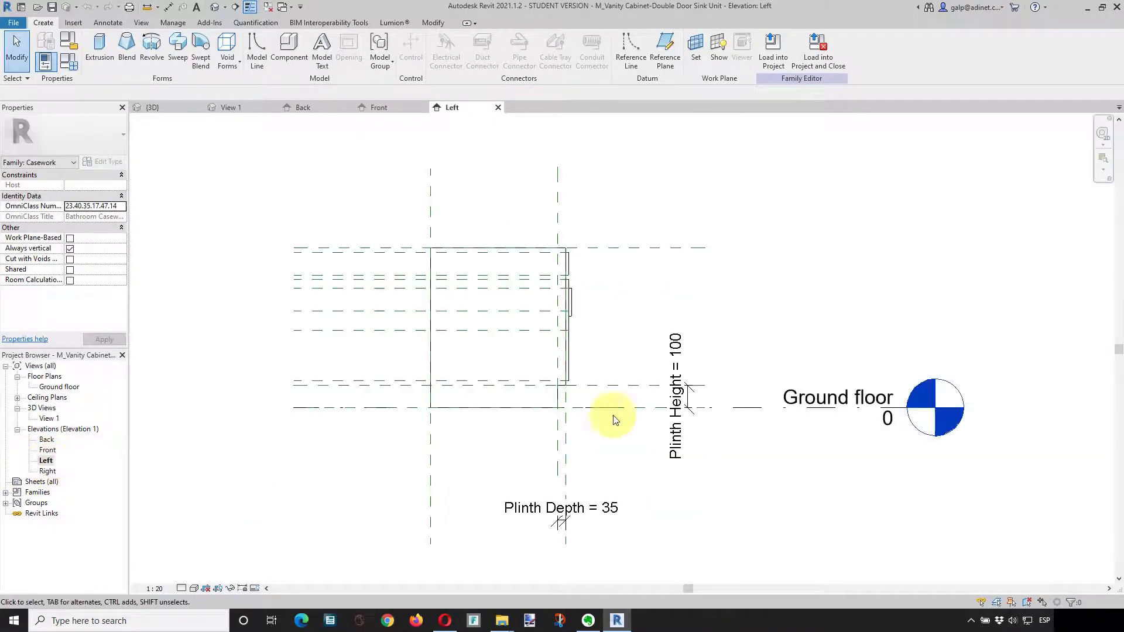
{"action": "scroll", "coordinate": [613, 420], "scroll_direction": "up", "scroll_amount": 2}
{"action": "scroll", "coordinate": [592, 394], "scroll_direction": "up", "scroll_amount": 1}
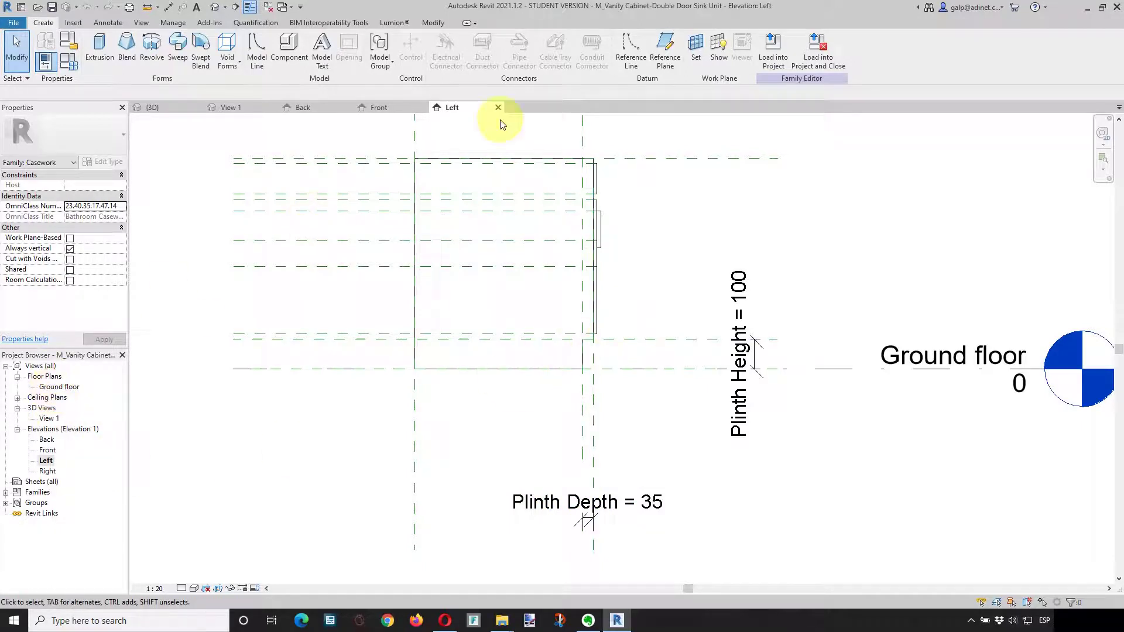
{"action": "left_click", "coordinate": [313, 106]}
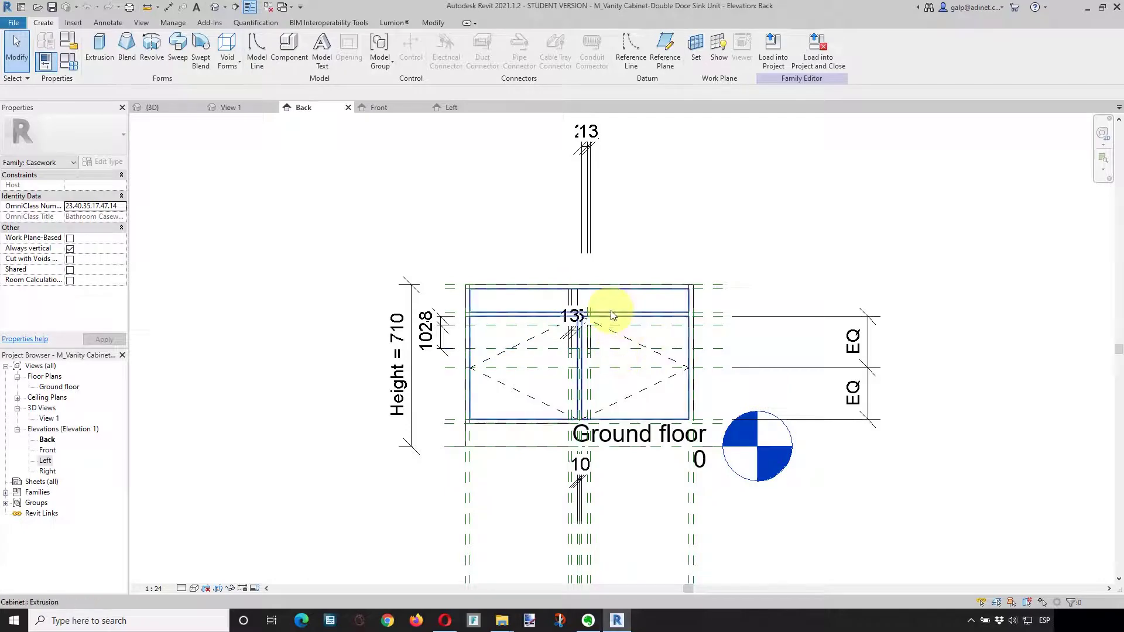
Recheck the family type parameters without changes and show the cabinet's 3D view.
{"action": "left_click", "coordinate": [69, 62]}
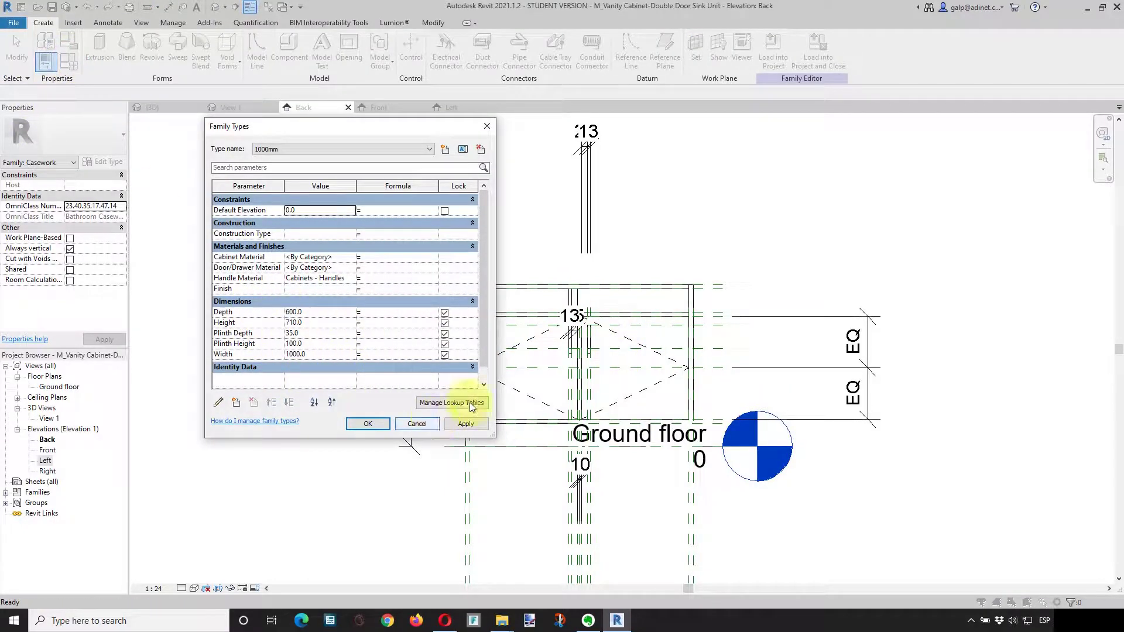
{"action": "left_click", "coordinate": [417, 424]}
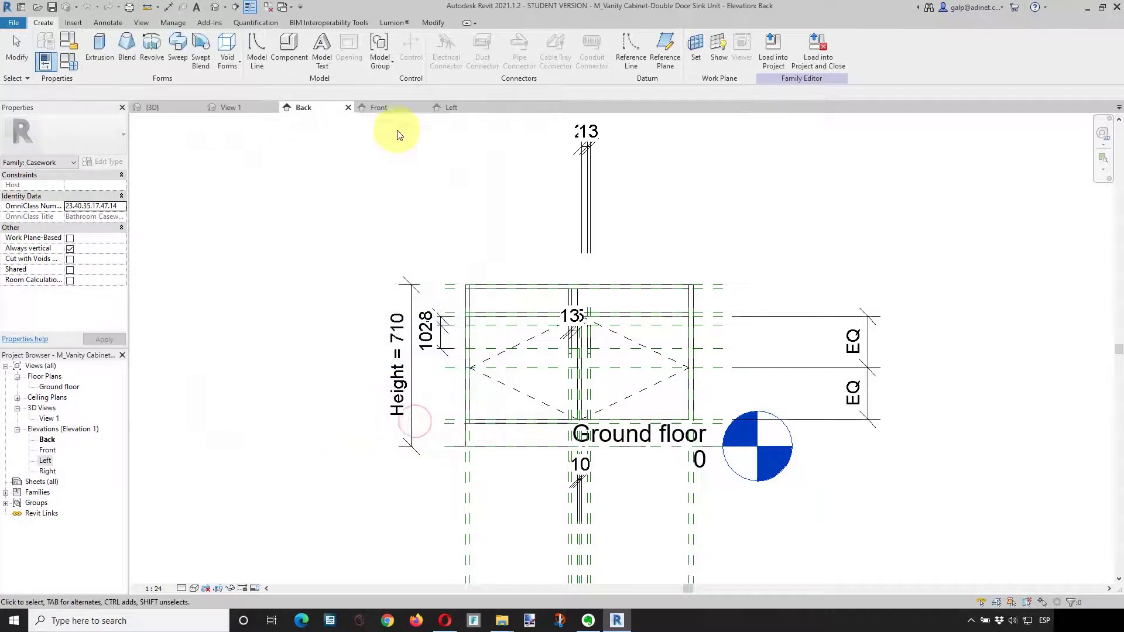
{"action": "left_click", "coordinate": [230, 105]}
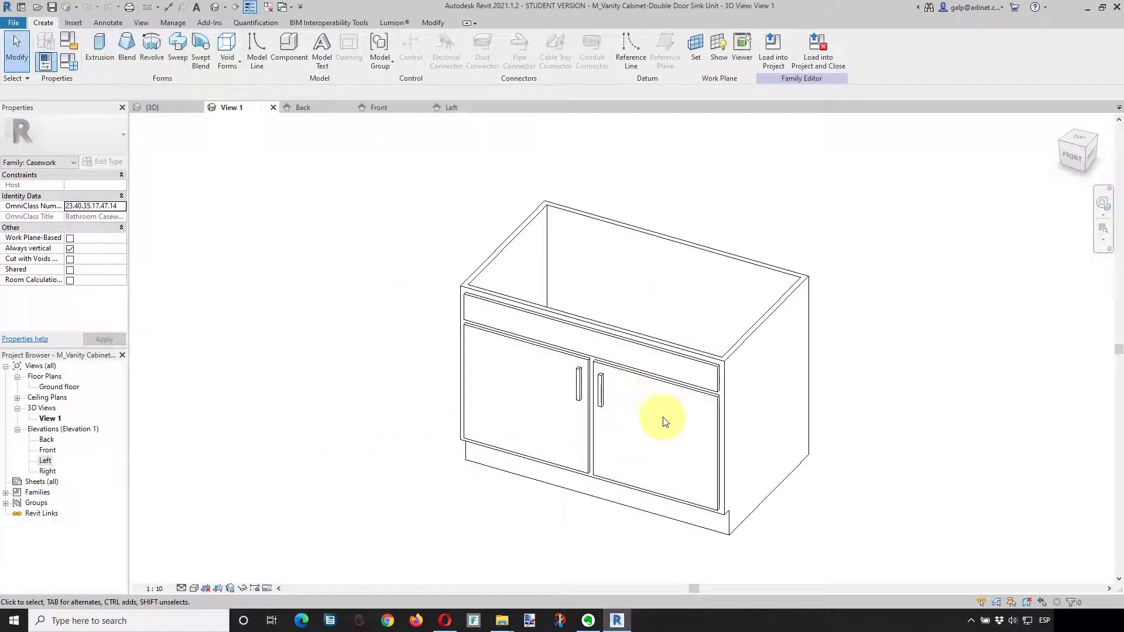
{"action": "middle_click_drag", "start_coordinate": [665, 419], "coordinate": [570, 388]}
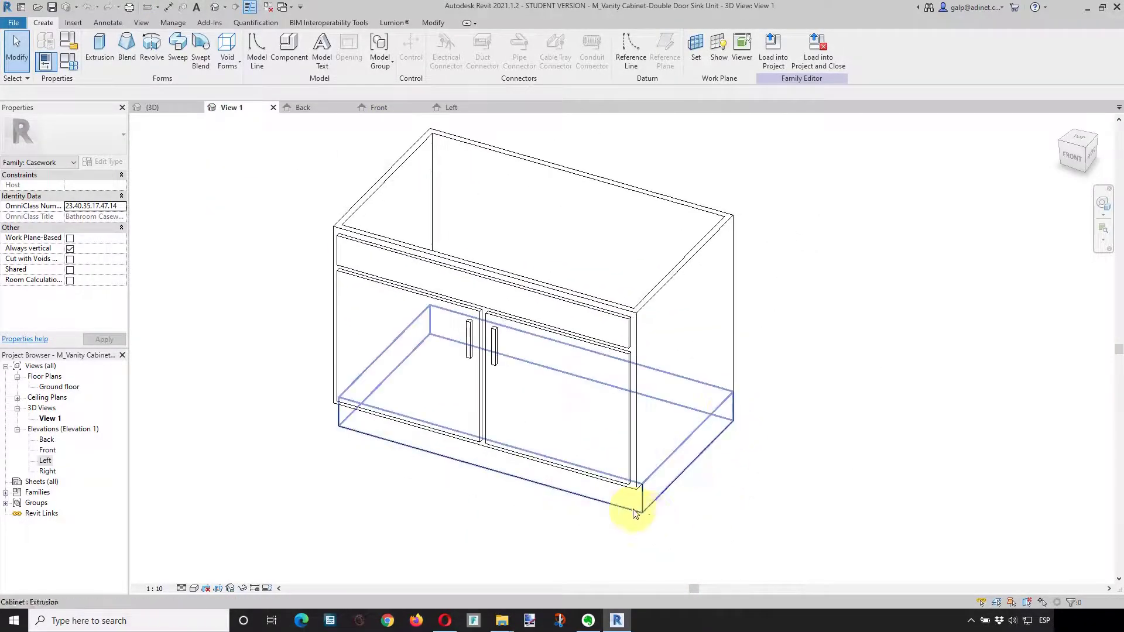
{"action": "left_click", "coordinate": [645, 505]}
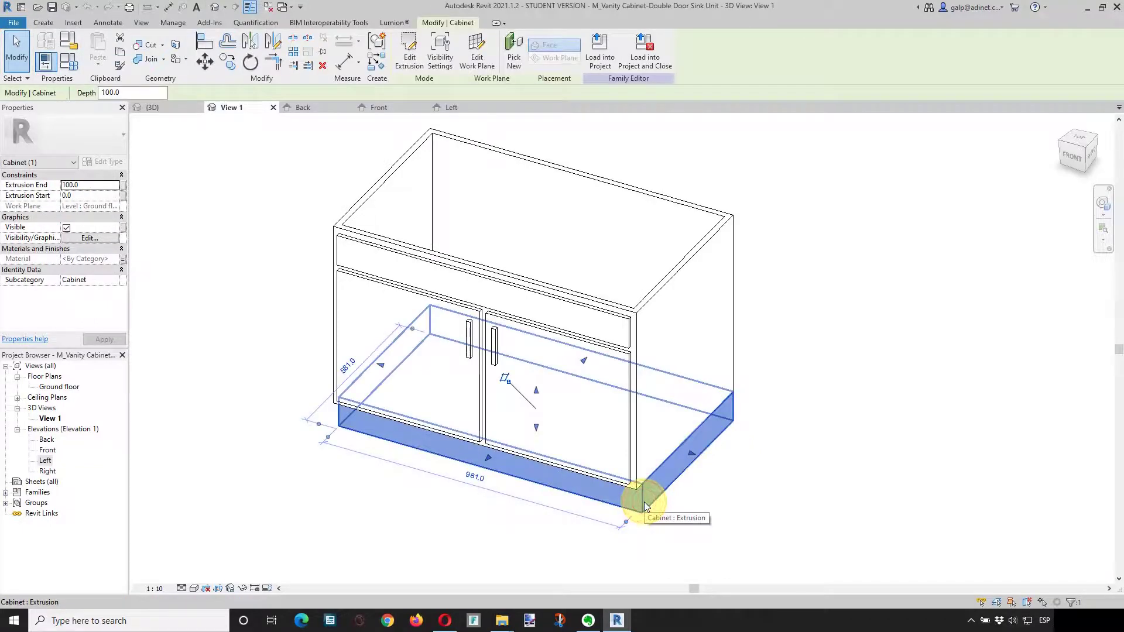
{"action": "left_click", "coordinate": [859, 335]}
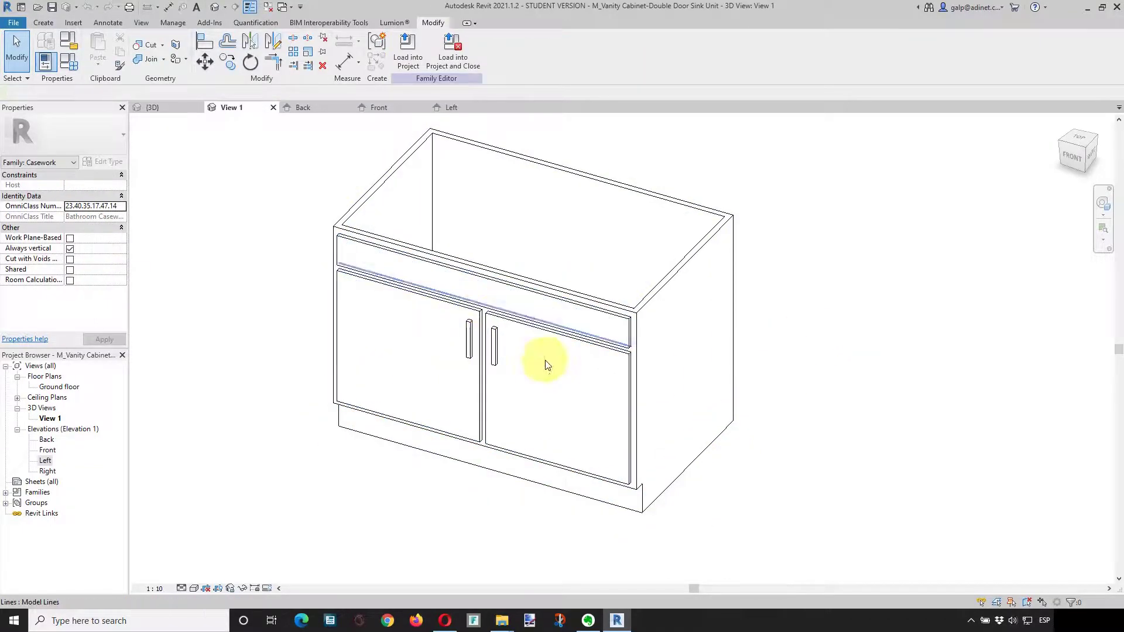
{"action": "left_click", "coordinate": [642, 507]}
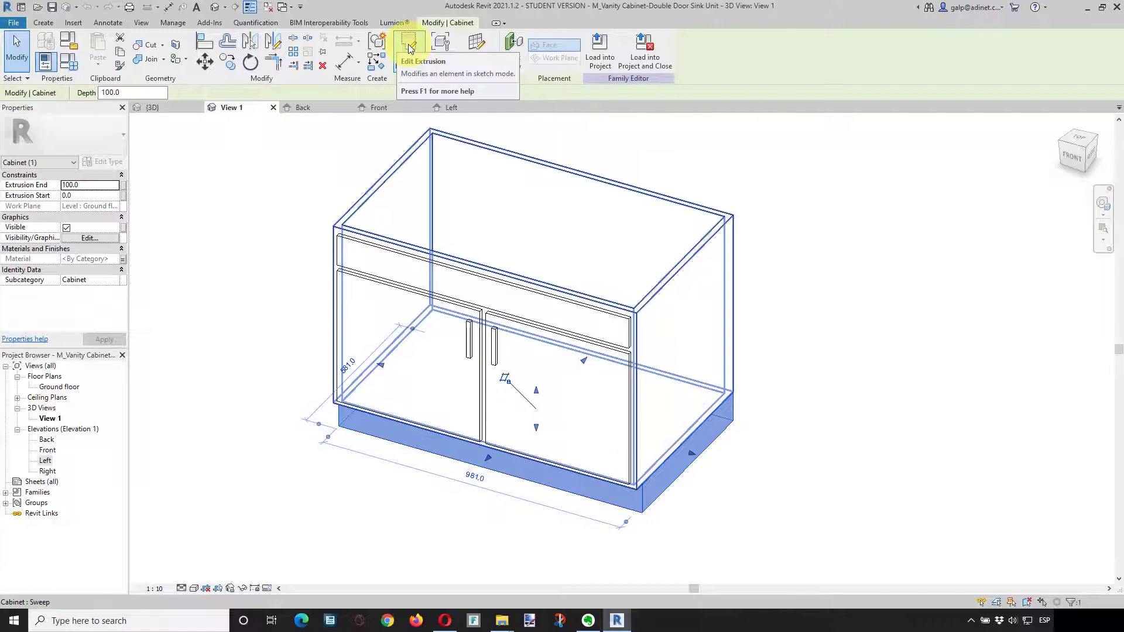
{"action": "left_click", "coordinate": [887, 397]}
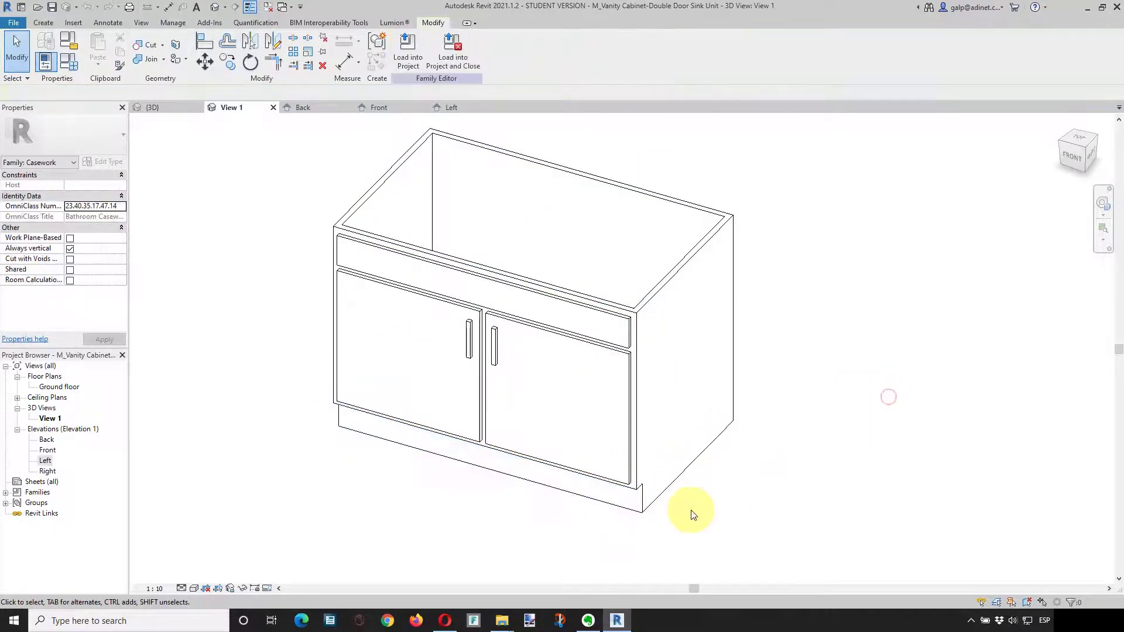
{"action": "left_click", "coordinate": [658, 497]}
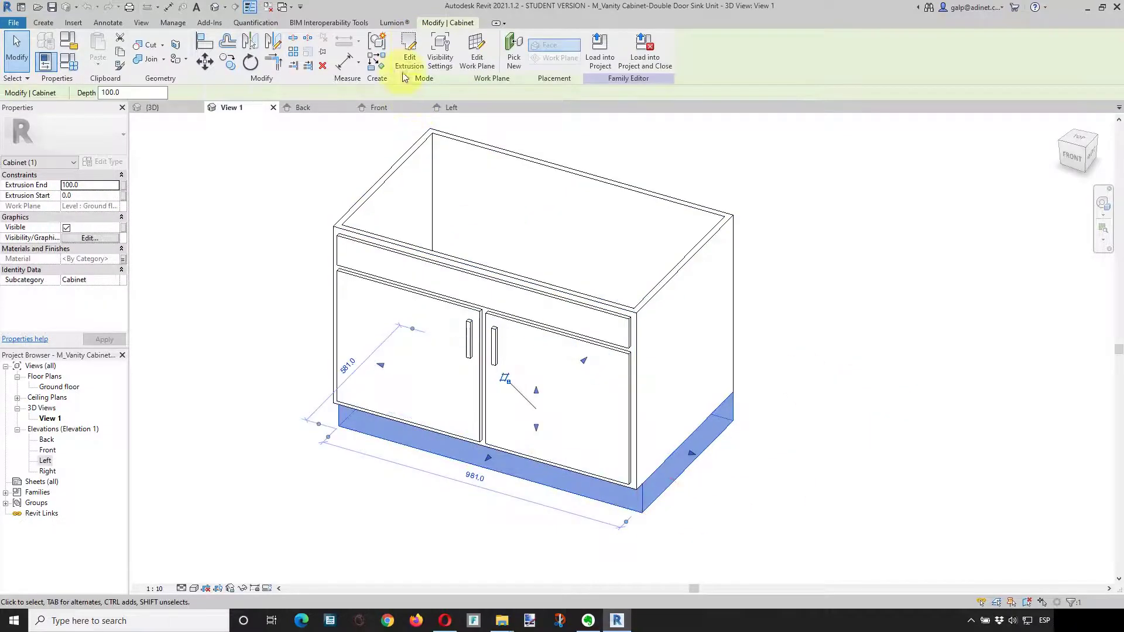
{"action": "left_click", "coordinate": [404, 50]}
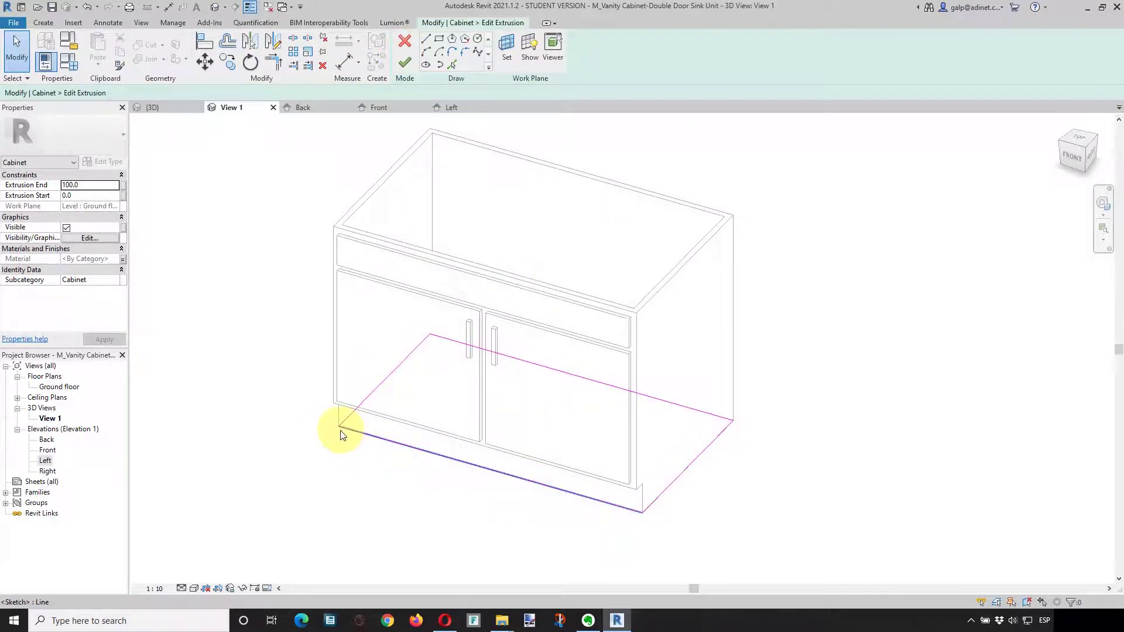
{"action": "left_click", "coordinate": [404, 40]}
{"action": "left_click", "coordinate": [689, 267]}
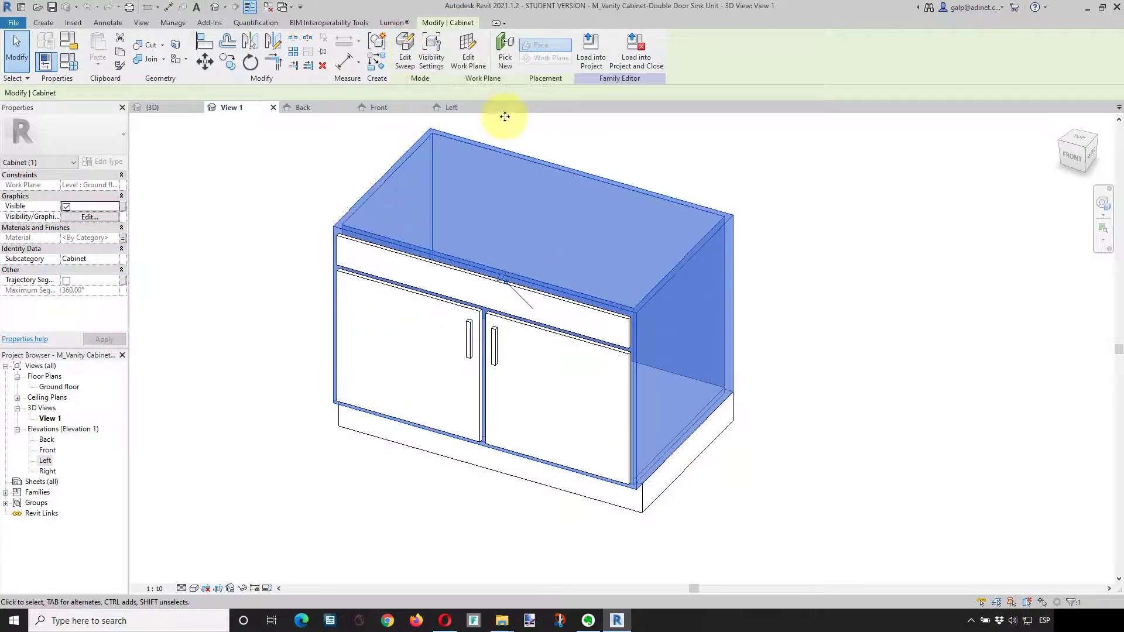
{"action": "left_click", "coordinate": [409, 53]}
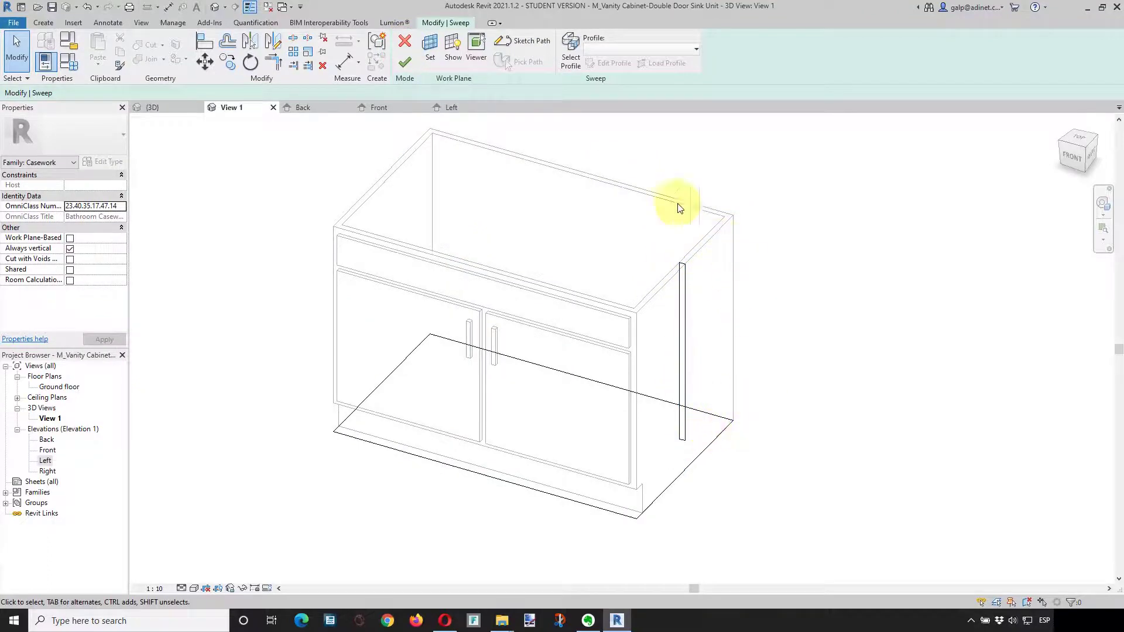
{"action": "left_click", "coordinate": [405, 42]}
{"action": "left_click", "coordinate": [912, 334]}
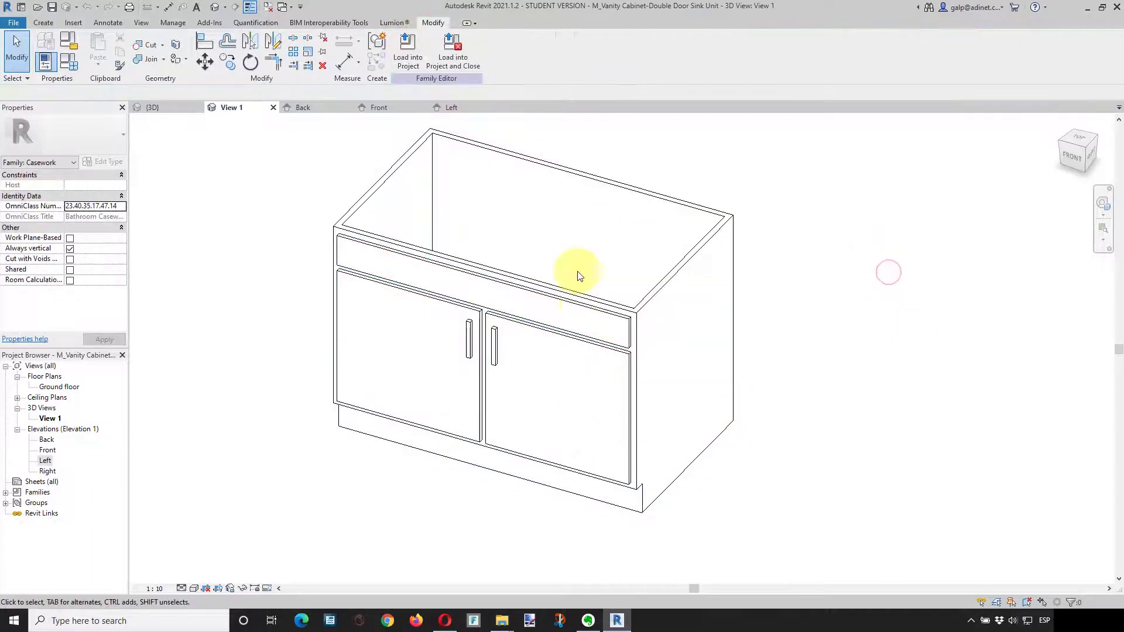
{"action": "left_click", "coordinate": [601, 319]}
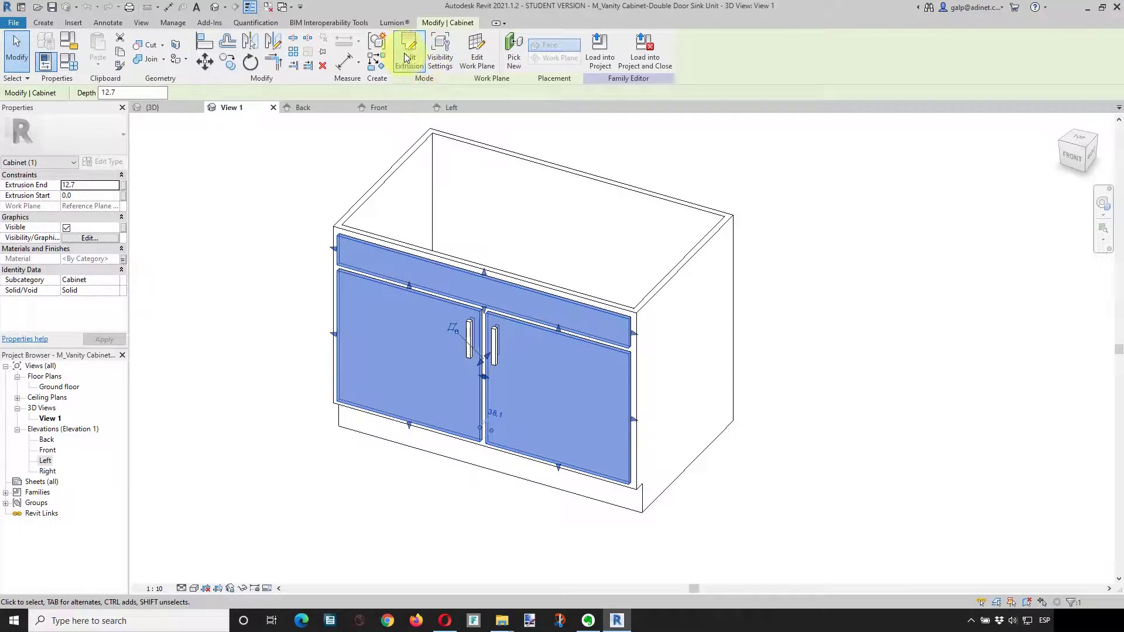
{"action": "left_click", "coordinate": [408, 53]}
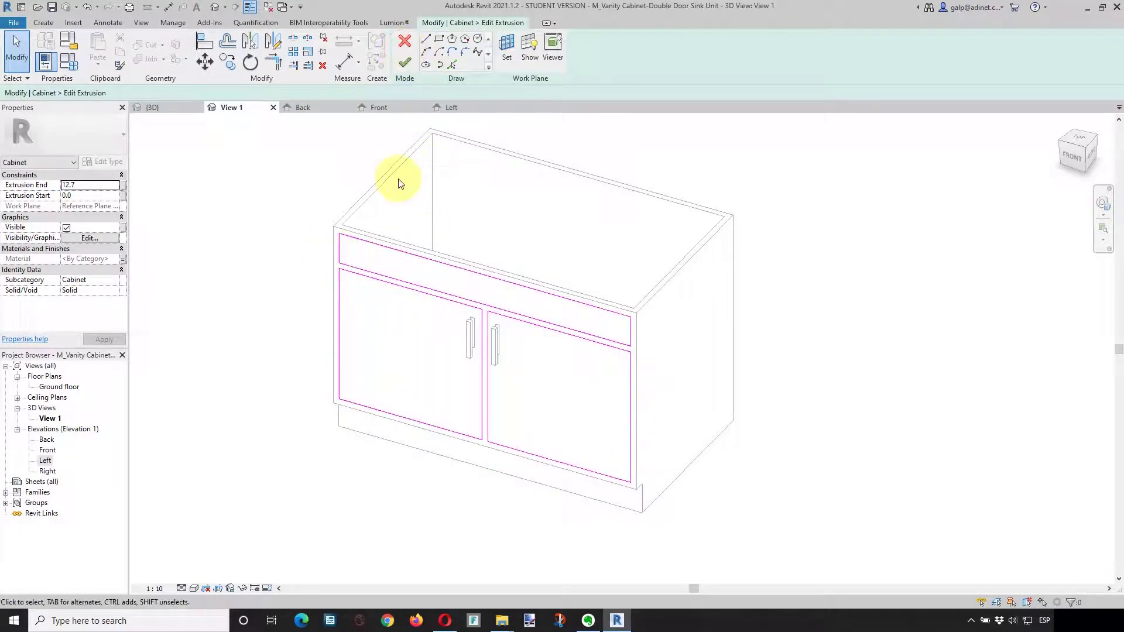
{"action": "left_click", "coordinate": [407, 65]}
{"action": "left_click", "coordinate": [204, 296]}
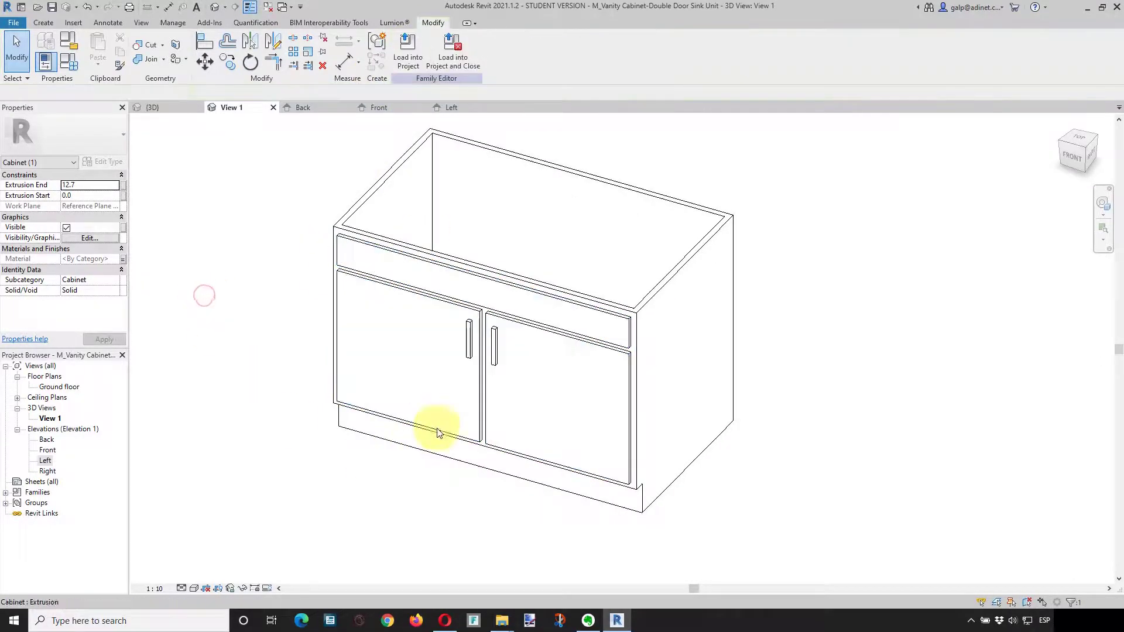
{"action": "left_click", "coordinate": [492, 339]}
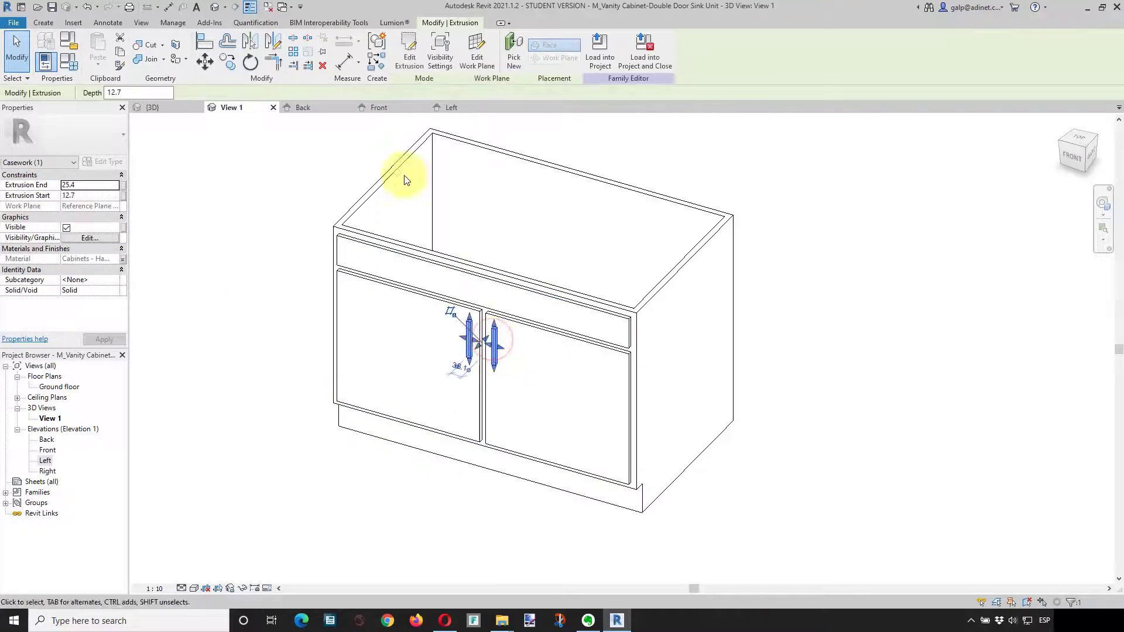
{"action": "left_click", "coordinate": [412, 44]}
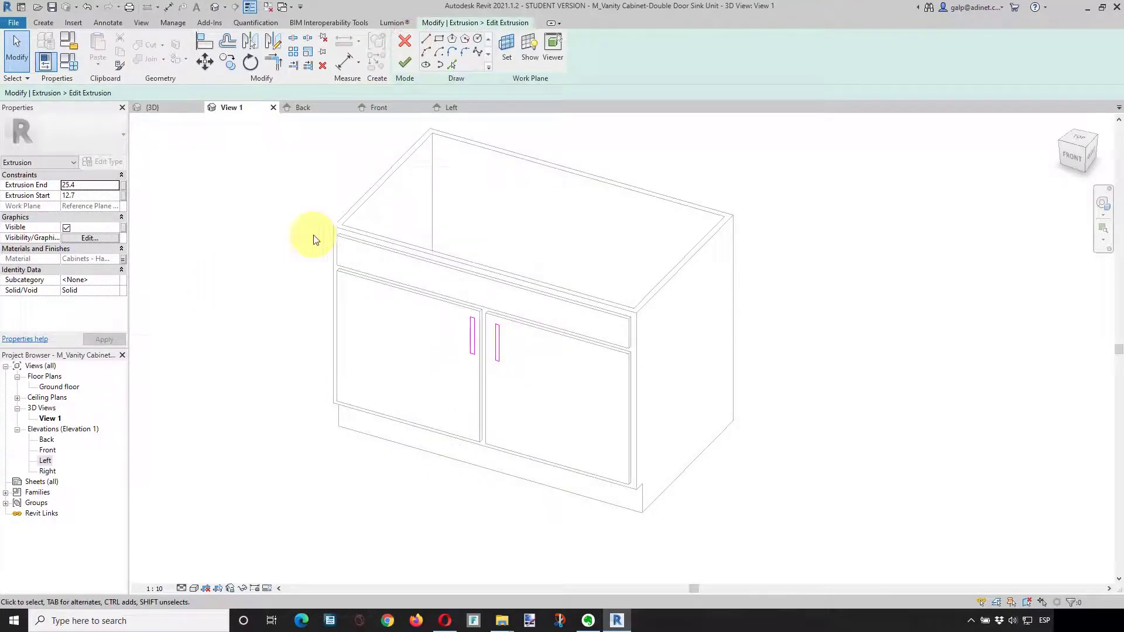
{"action": "left_click", "coordinate": [404, 64]}
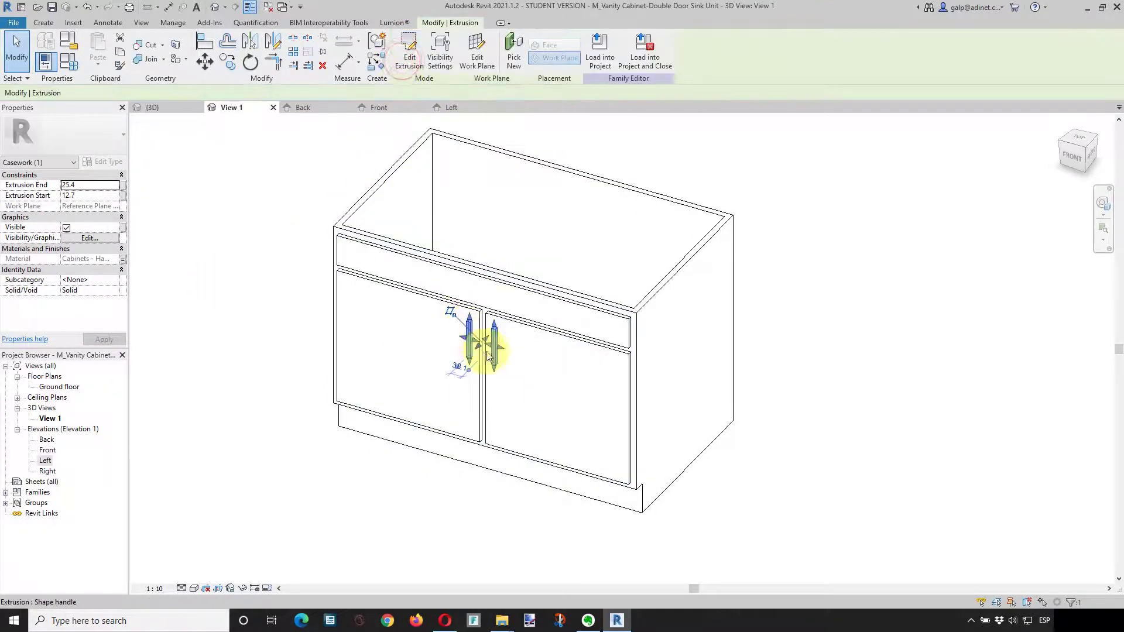
{"action": "left_click", "coordinate": [838, 403]}
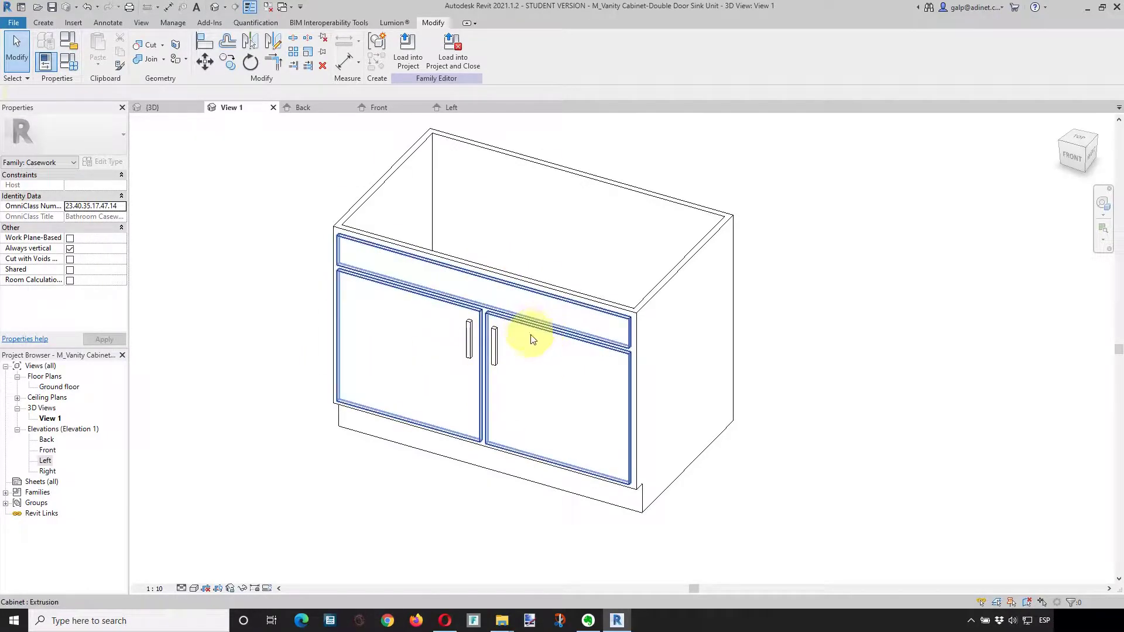
{"action": "mouse_move", "coordinate": [530, 283]}
{"action": "middle_mouse_down"}
{"action": "mouse_move", "coordinate": [542, 320]}
{"action": "mouse_move", "coordinate": [575, 307]}
{"action": "middle_mouse_up"}
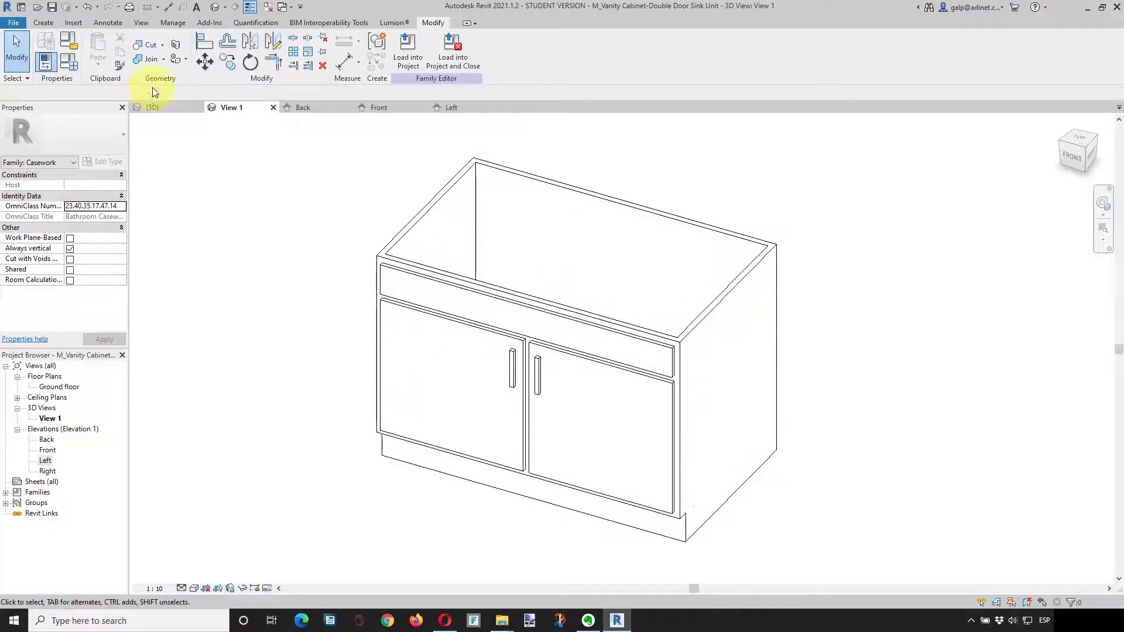
Close all the vanity cabinet family views and answer the Save prompt.
{"action": "left_click", "coordinate": [273, 109]}
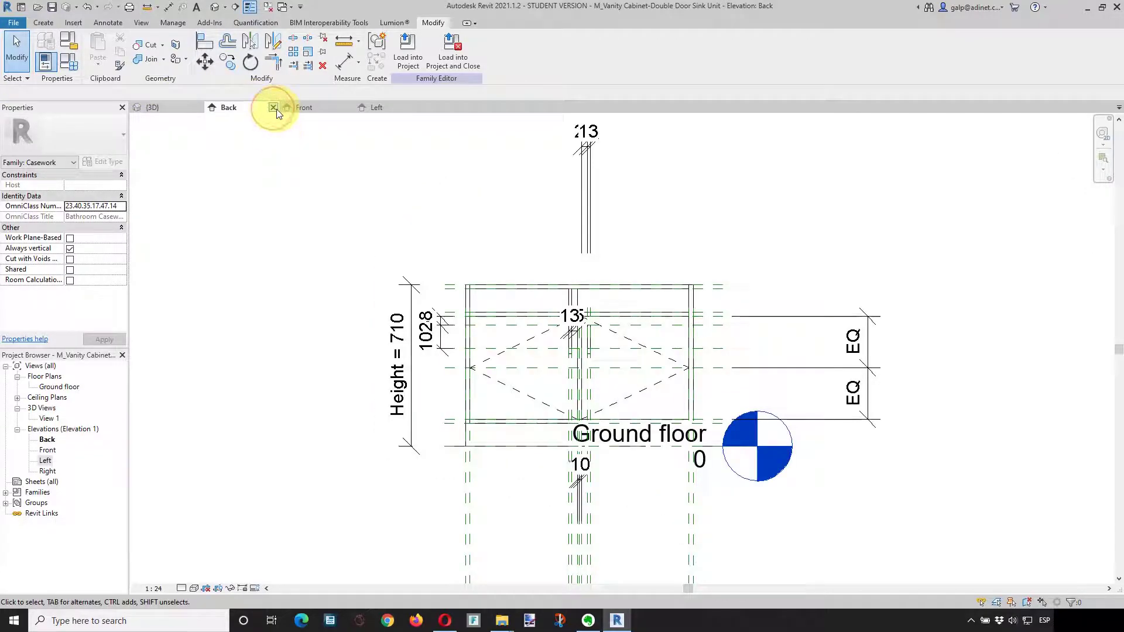
{"action": "left_click", "coordinate": [277, 109]}
{"action": "left_click", "coordinate": [348, 109]}
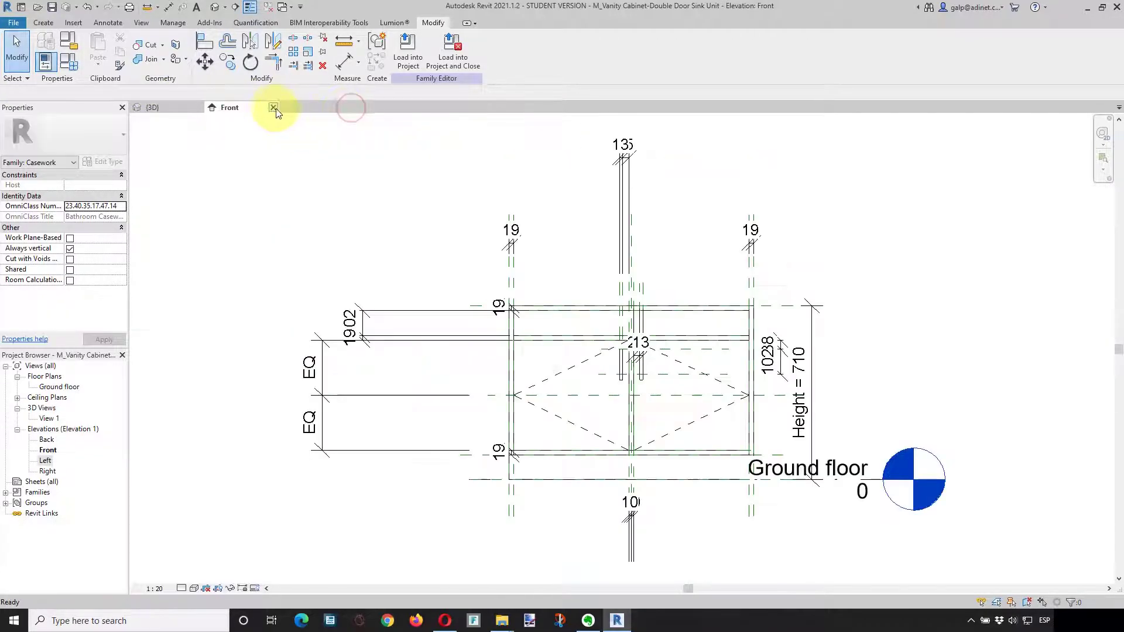
{"action": "left_click", "coordinate": [273, 107]}
{"action": "left_click", "coordinate": [587, 317]}
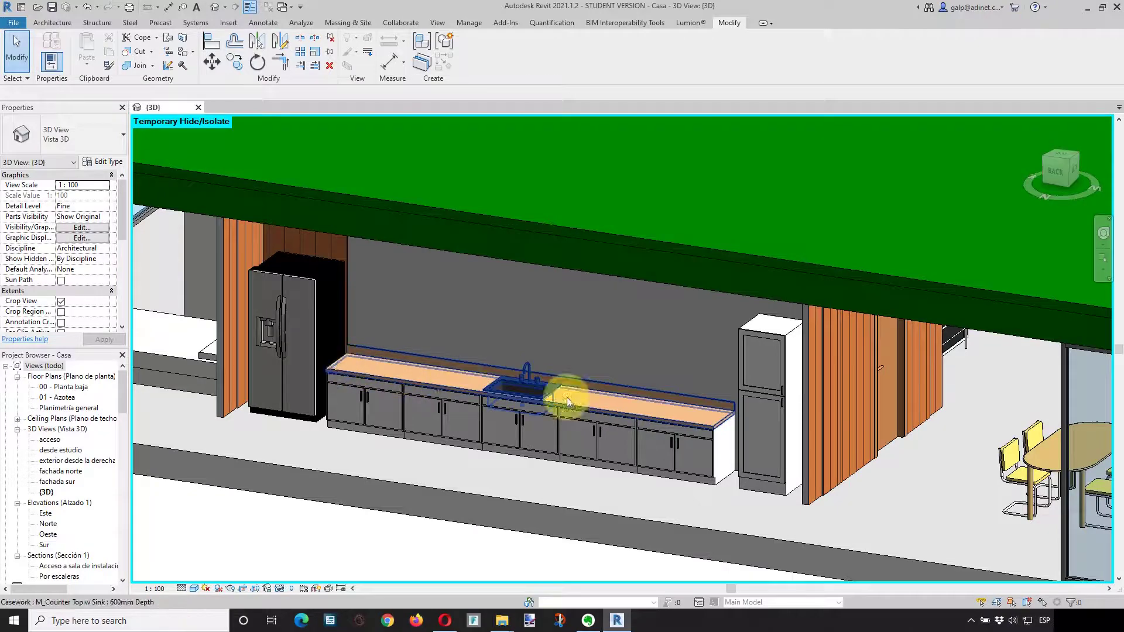
Edit the M_Counter Top w Sink family and orbit its 3D view.
{"action": "left_click", "coordinate": [625, 412]}
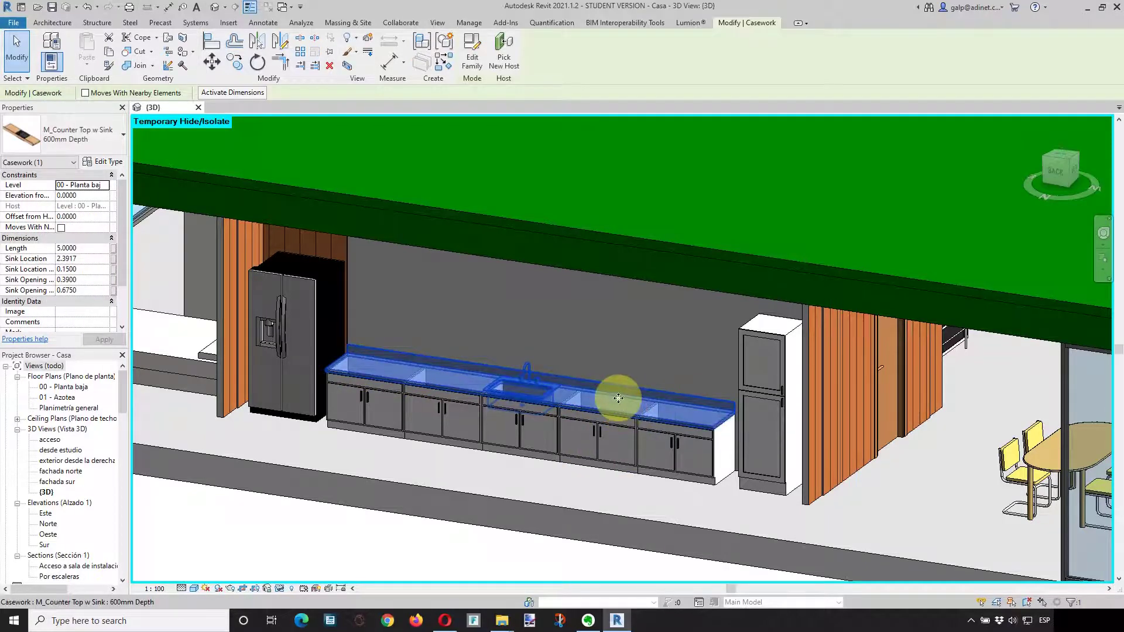
{"action": "left_click", "coordinate": [468, 56]}
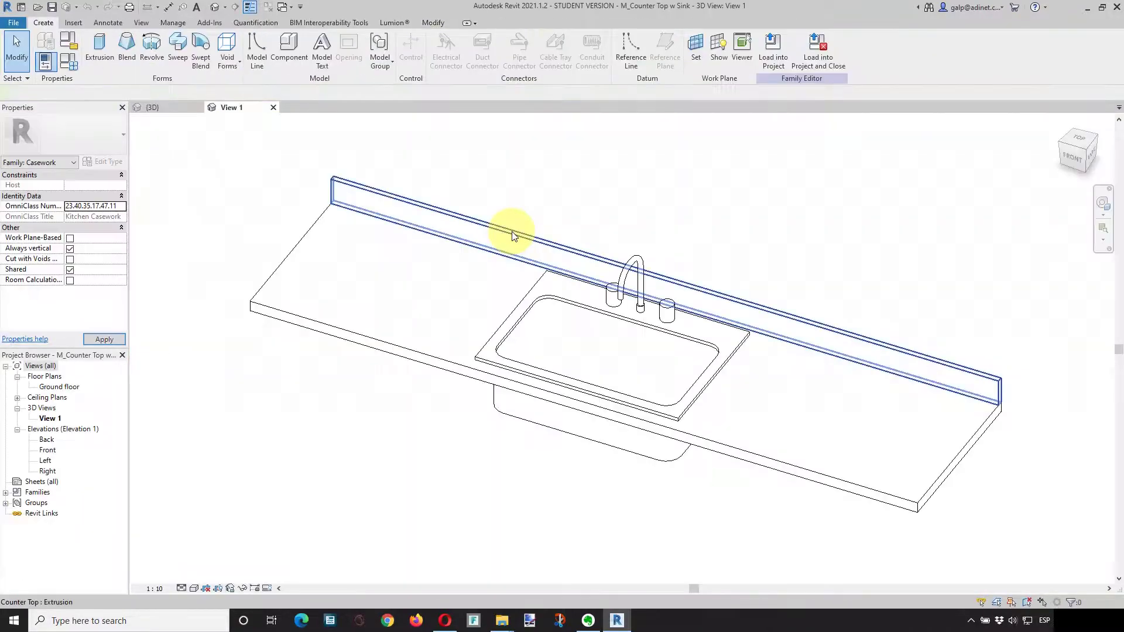
{"action": "mouse_move", "coordinate": [512, 236]}
{"action": "middle_mouse_down", "text": "shift"}
{"action": "mouse_move", "coordinate": [640, 288]}
{"action": "mouse_move", "coordinate": [577, 301]}
{"action": "mouse_move", "coordinate": [564, 346]}
{"action": "mouse_move", "coordinate": [596, 337]}
{"action": "mouse_move", "coordinate": [572, 321]}
{"action": "mouse_move", "coordinate": [584, 410]}
{"action": "middle_mouse_up", "text": "shift"}
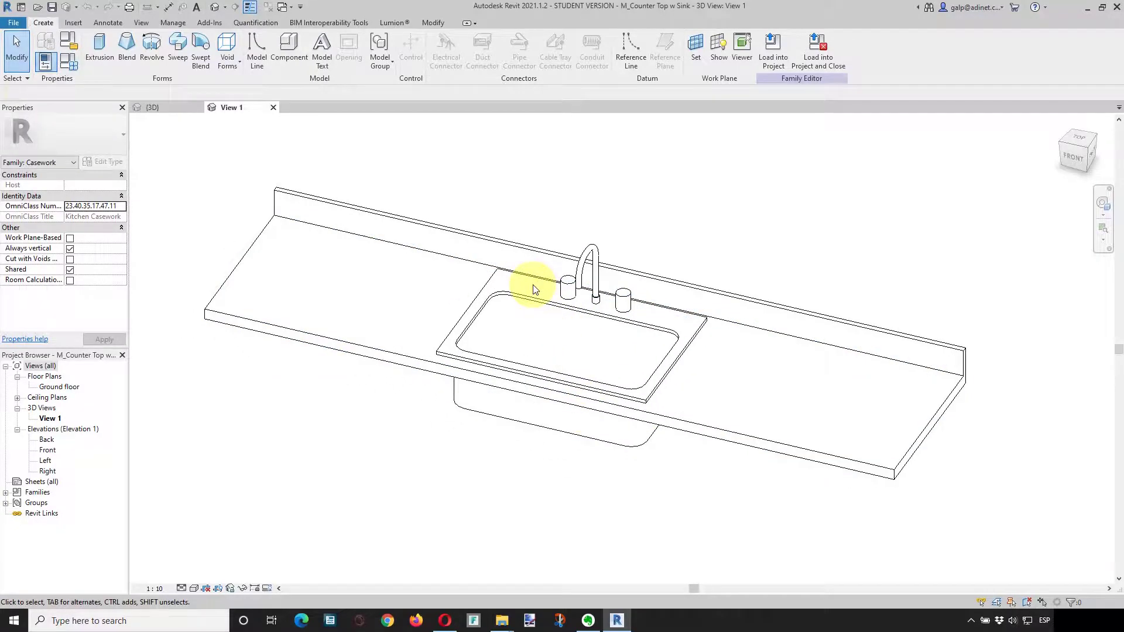
{"action": "left_click", "coordinate": [330, 348]}
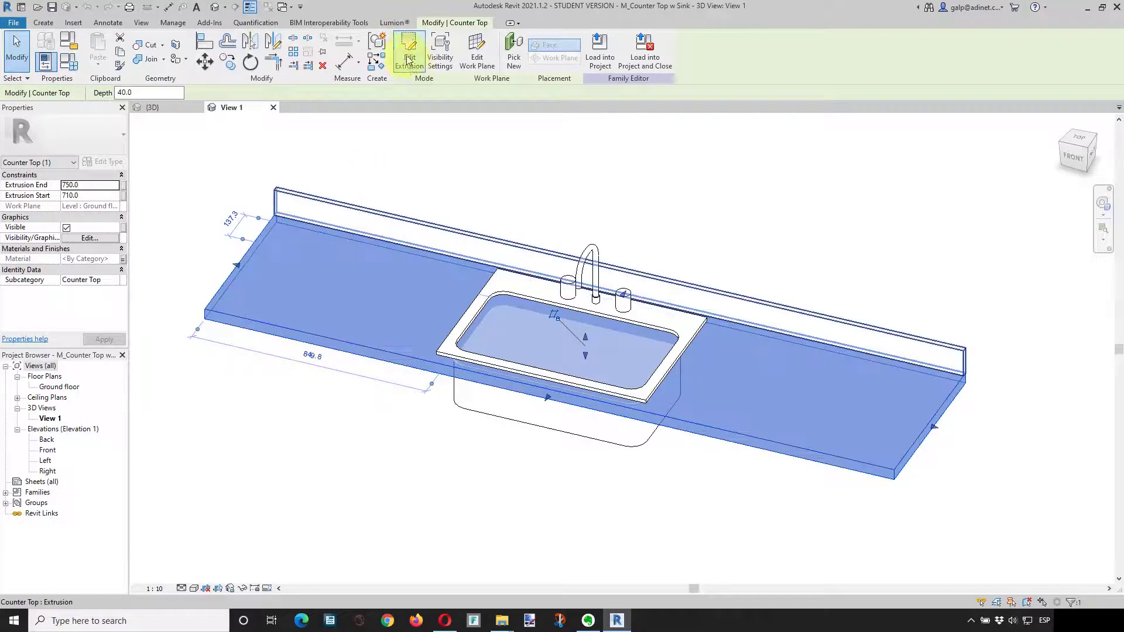
{"action": "left_click", "coordinate": [379, 211]}
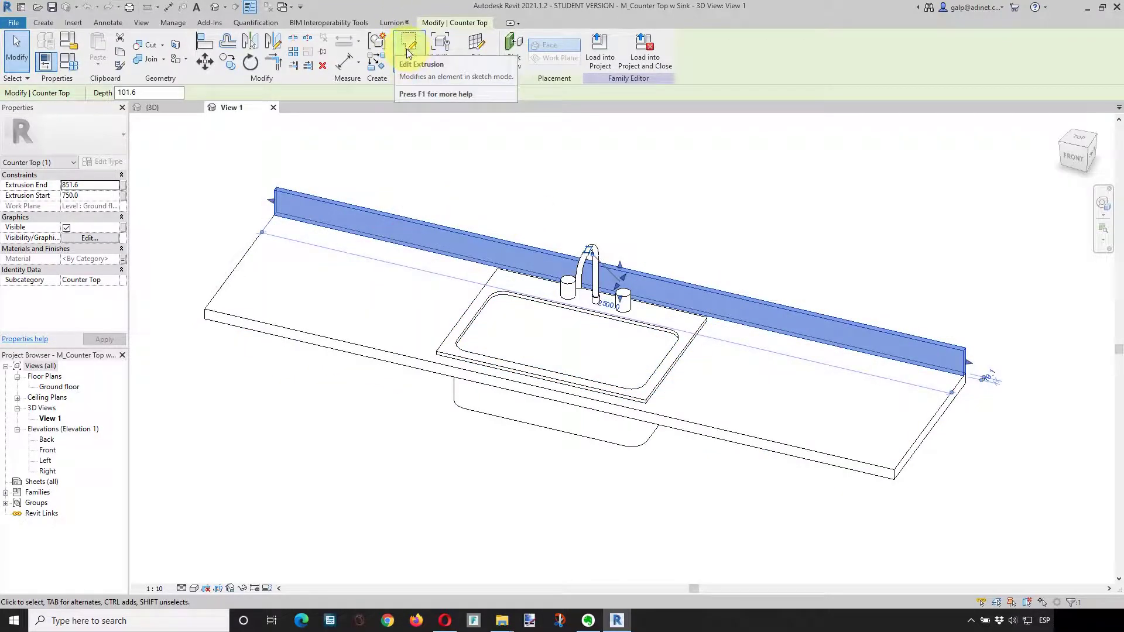
{"action": "left_click", "coordinate": [496, 205]}
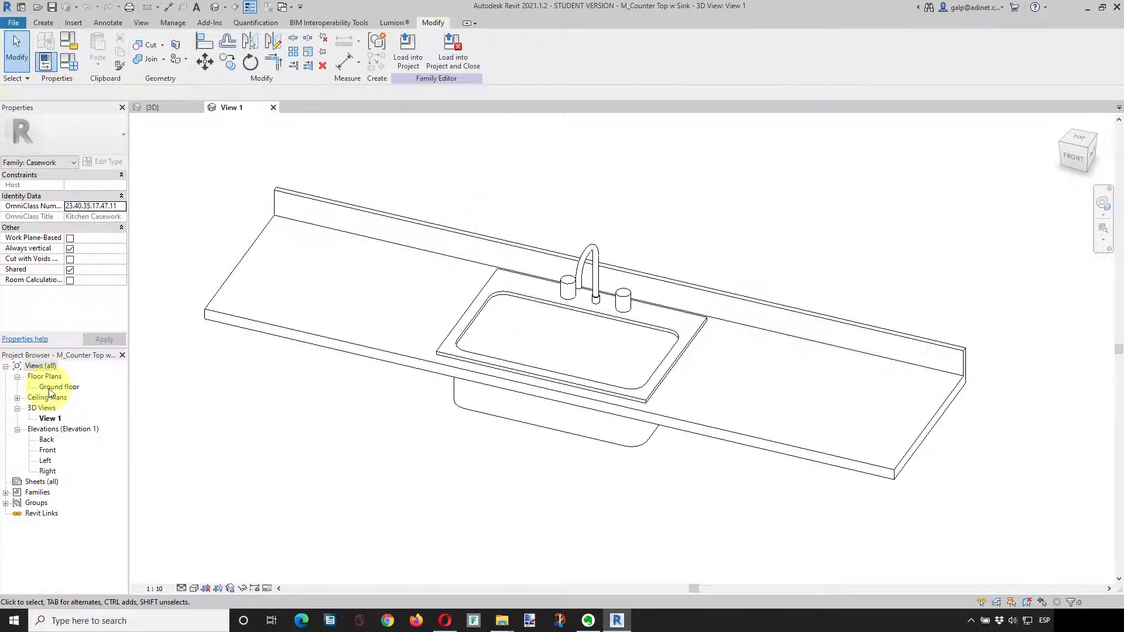
{"action": "double_click", "coordinate": [49, 389]}
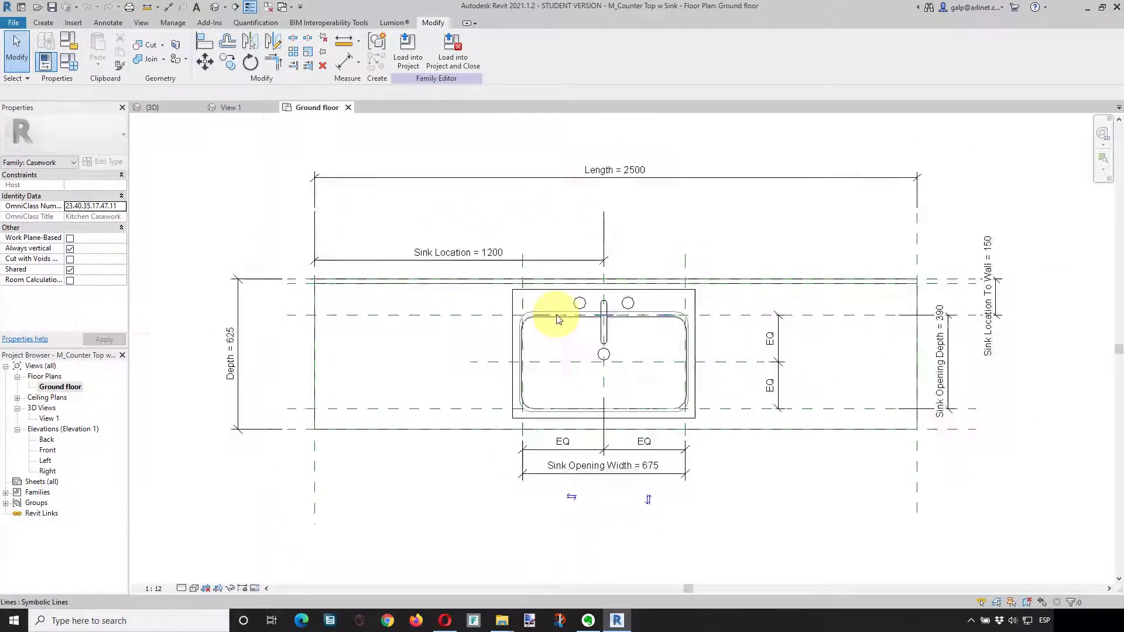
{"action": "scroll", "coordinate": [553, 328], "scroll_direction": "down", "scroll_amount": 2}
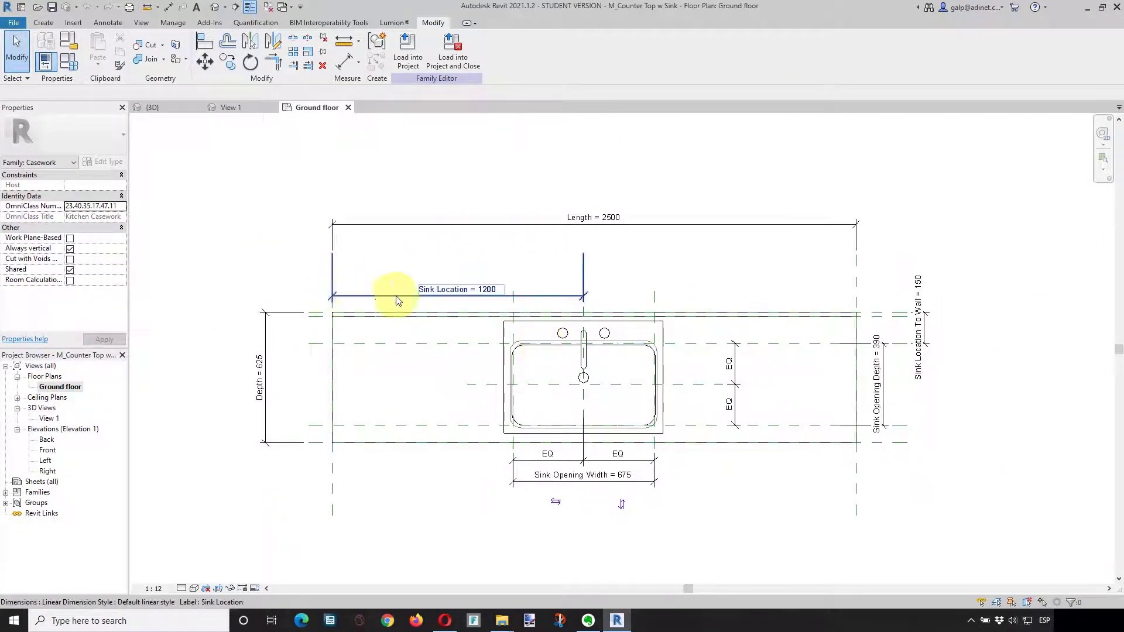
{"action": "left_click", "coordinate": [70, 61]}
{"action": "left_click", "coordinate": [389, 146]}
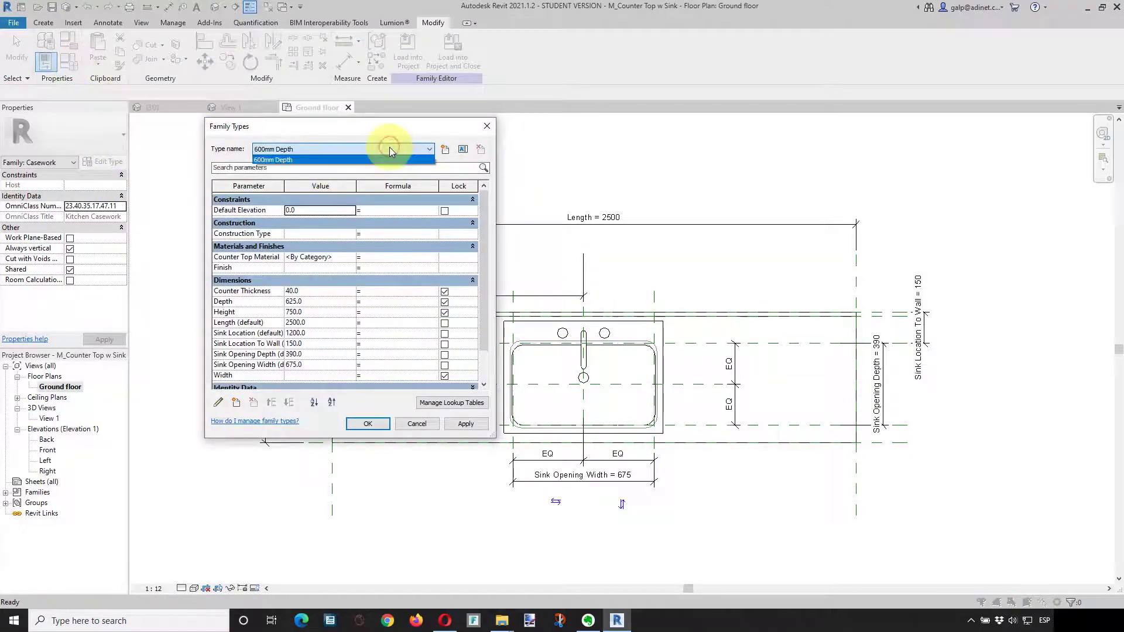
{"action": "left_click", "coordinate": [315, 151]}
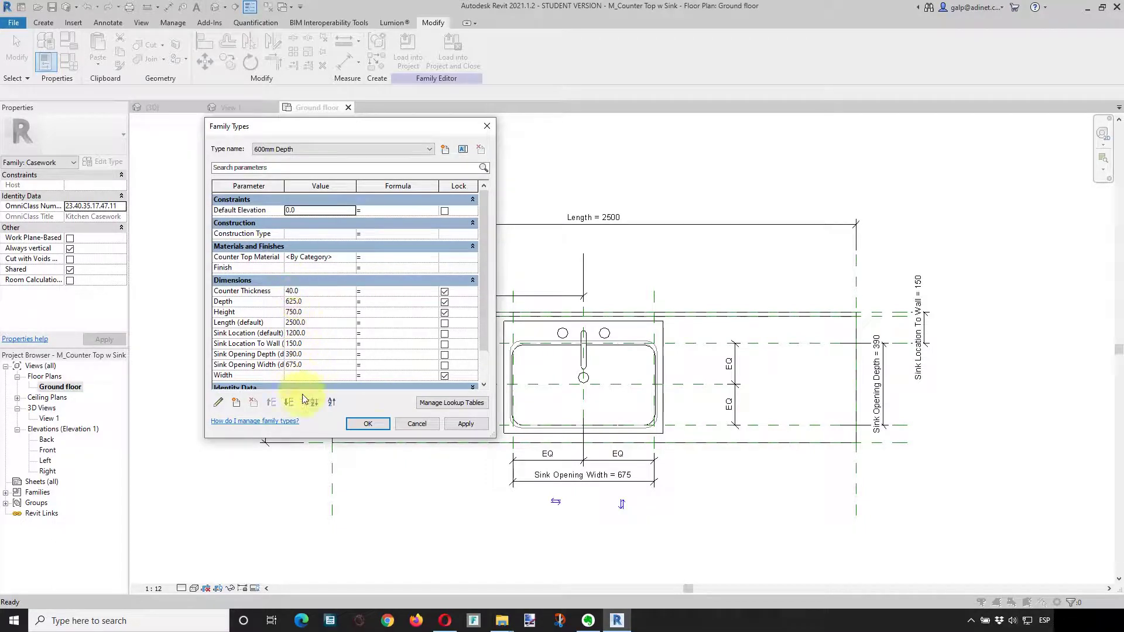
{"action": "left_click", "coordinate": [368, 424]}
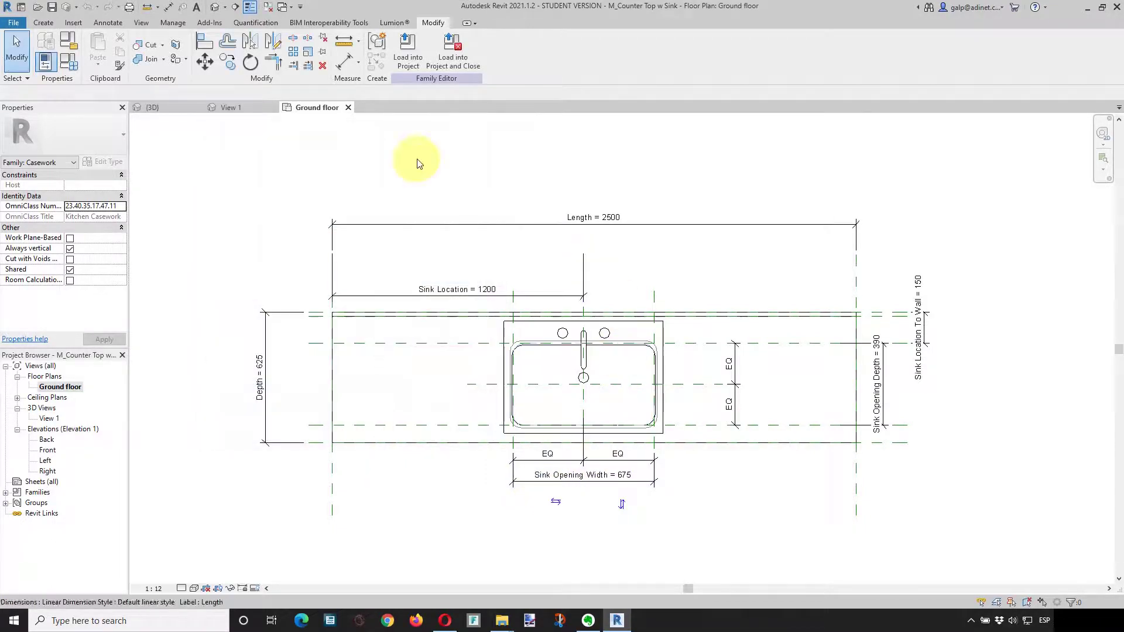
Temporarily hide the sink in the 3D view and set the Shaded visual style.
{"action": "left_click", "coordinate": [230, 108]}
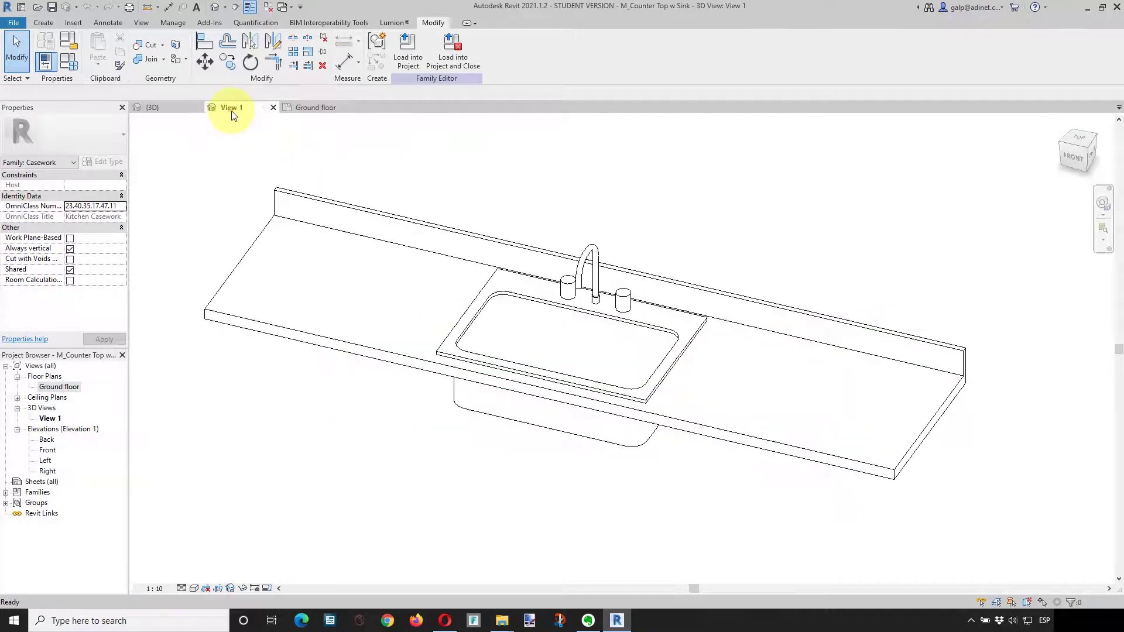
{"action": "left_click", "coordinate": [627, 311]}
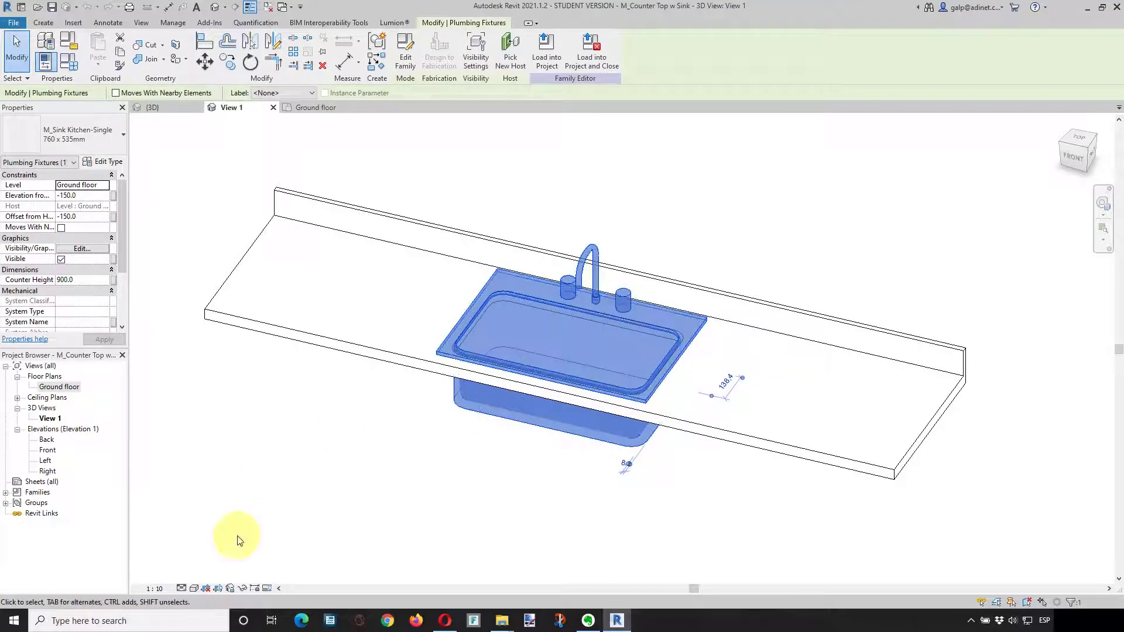
{"action": "left_click", "coordinate": [245, 589]}
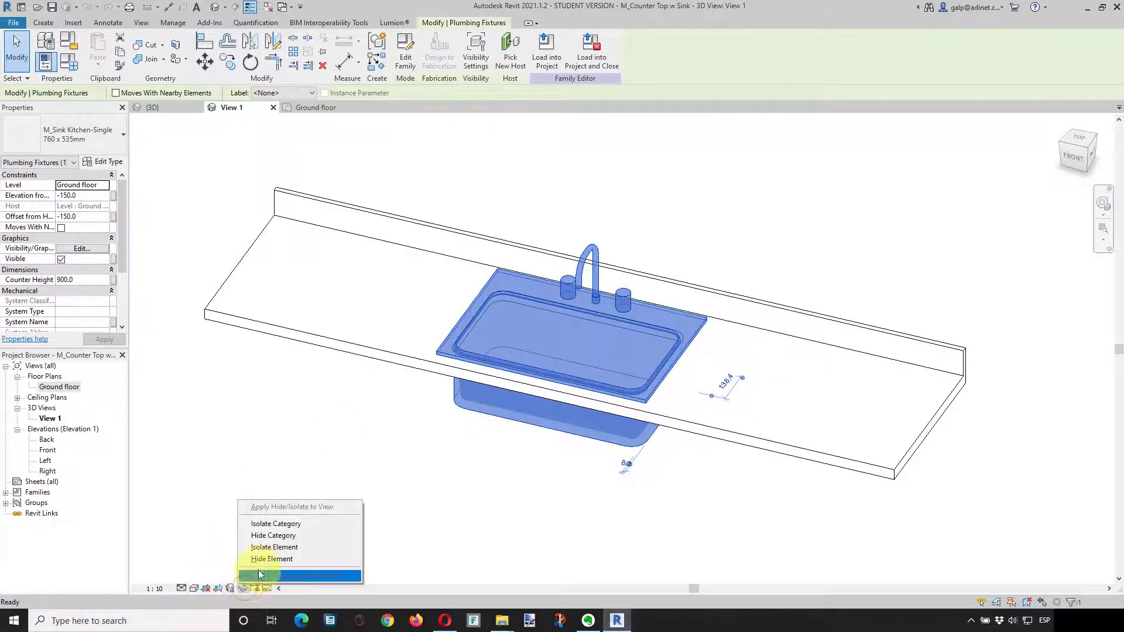
{"action": "left_click", "coordinate": [270, 559]}
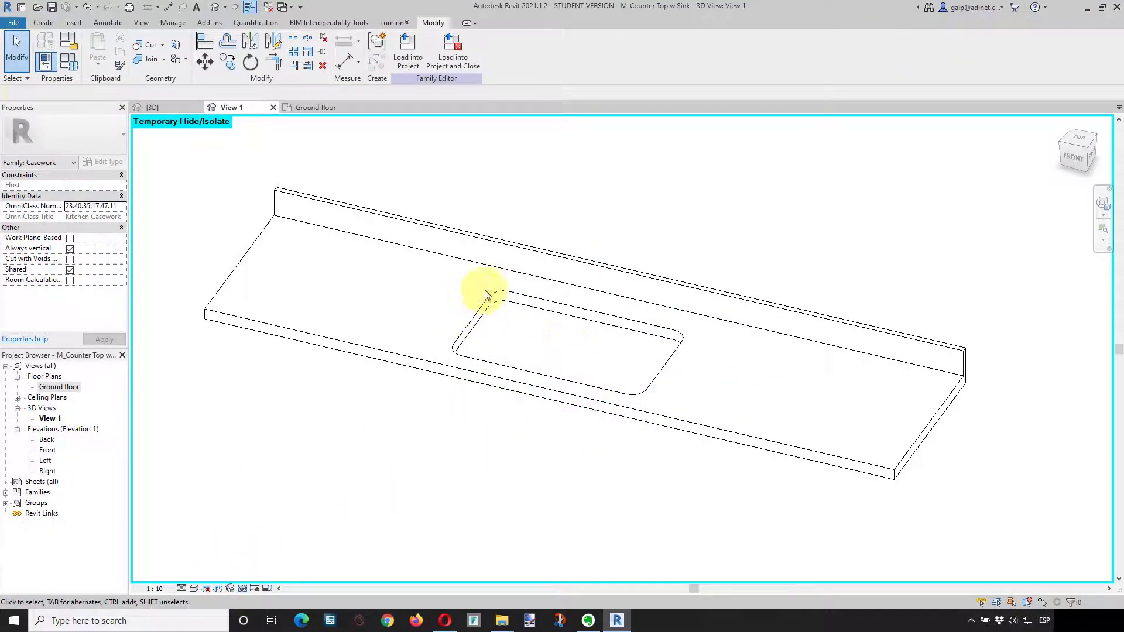
{"action": "left_click", "coordinate": [196, 589]}
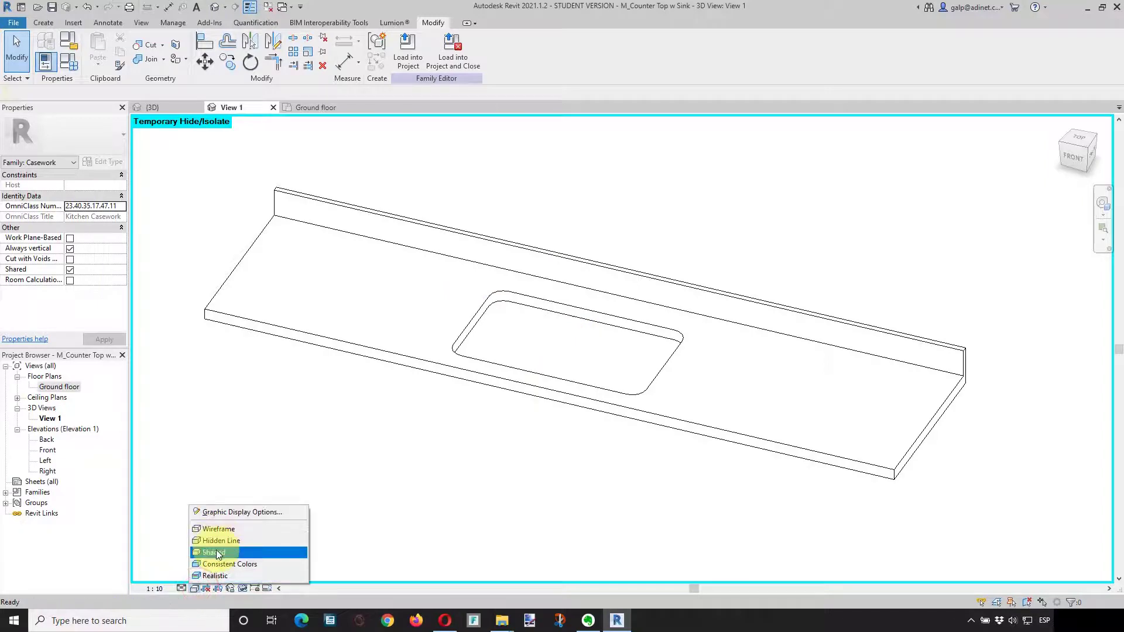
{"action": "left_click", "coordinate": [216, 549]}
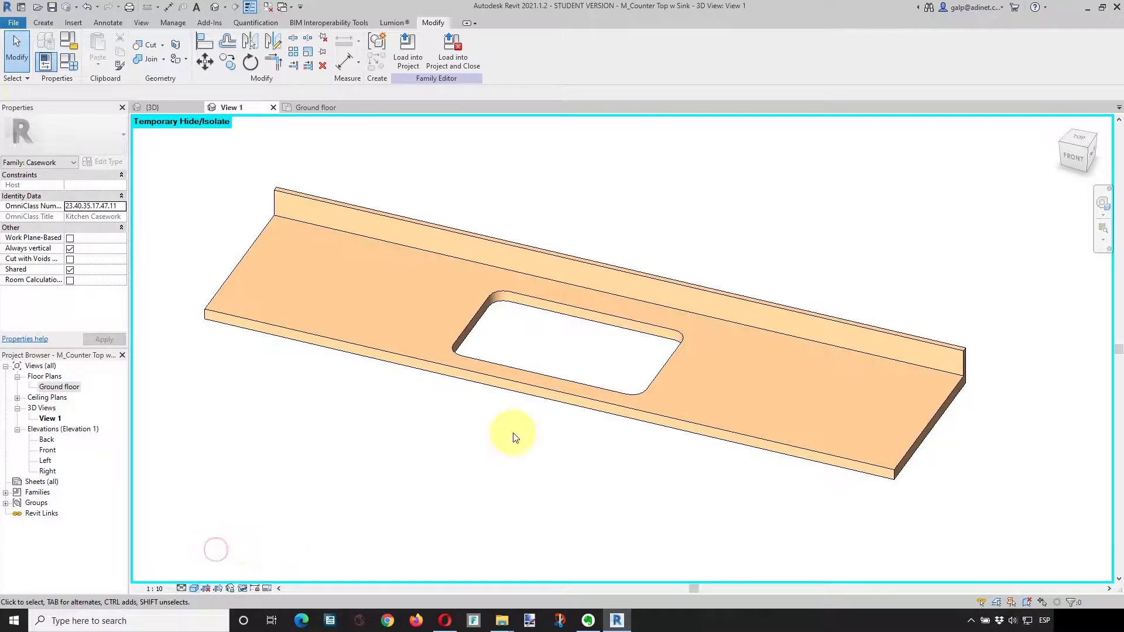
Inspect the counter top slab and sink void extrusion sketches (710–750) without changing them.
{"action": "left_click", "coordinate": [452, 335]}
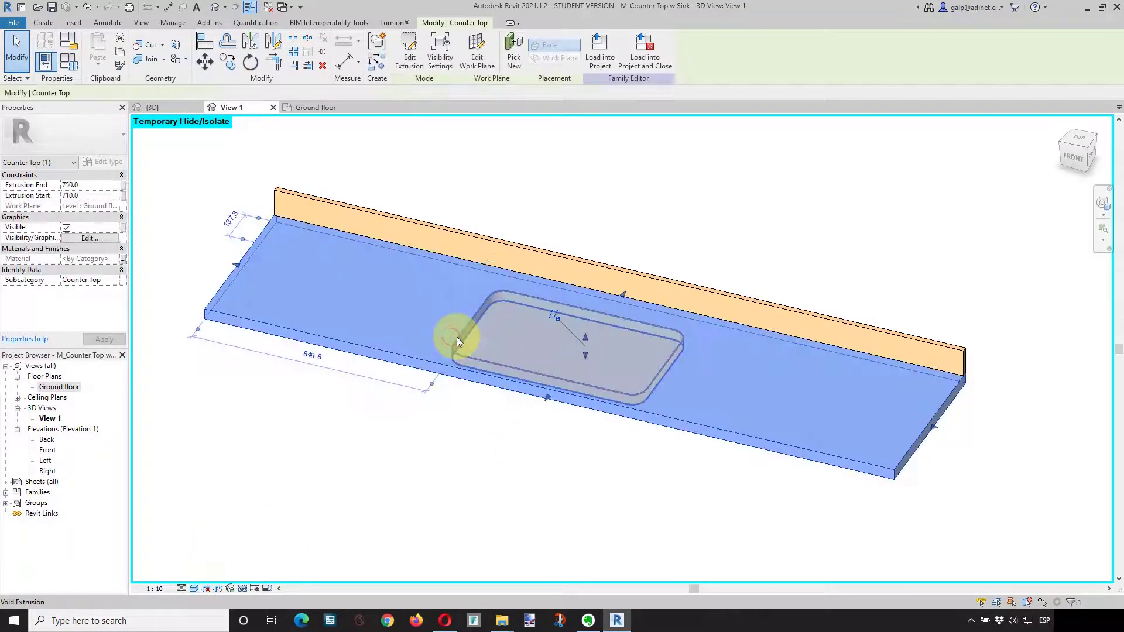
{"action": "left_click", "coordinate": [411, 55]}
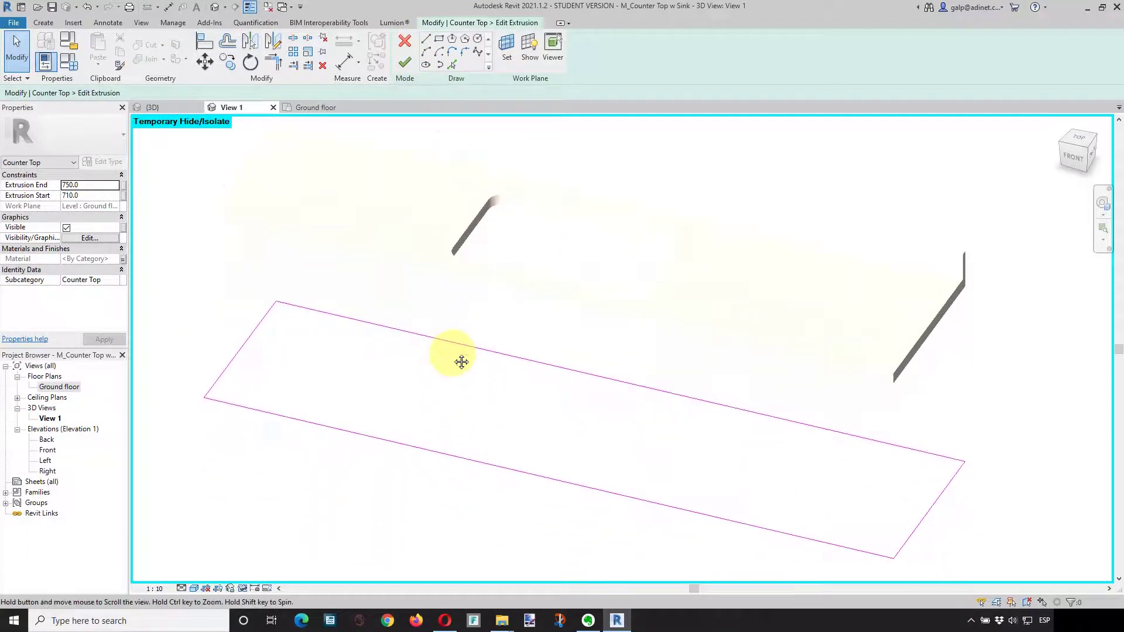
{"action": "scroll", "coordinate": [462, 359], "scroll_direction": "down", "scroll_amount": 3}
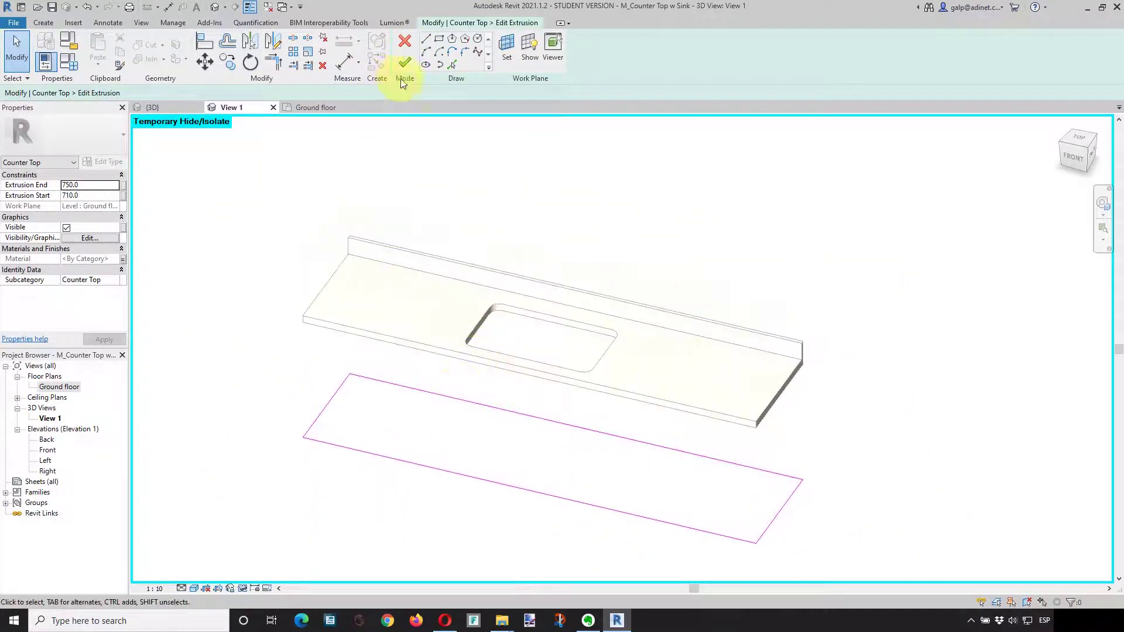
{"action": "left_click", "coordinate": [404, 63]}
{"action": "left_click", "coordinate": [674, 207]}
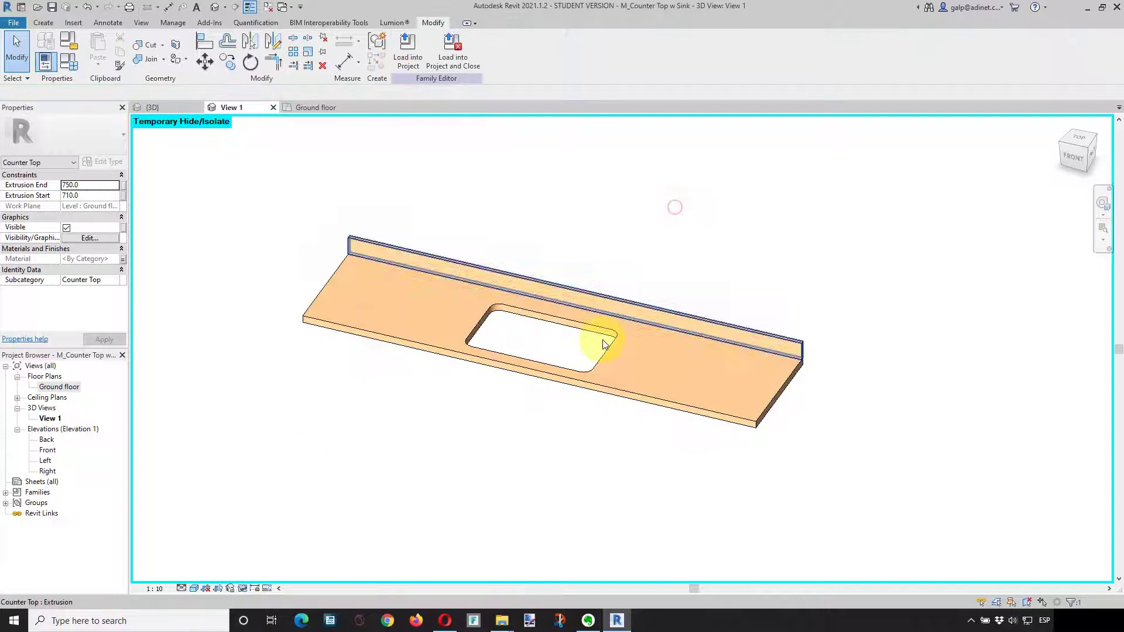
{"action": "left_click", "coordinate": [560, 327]}
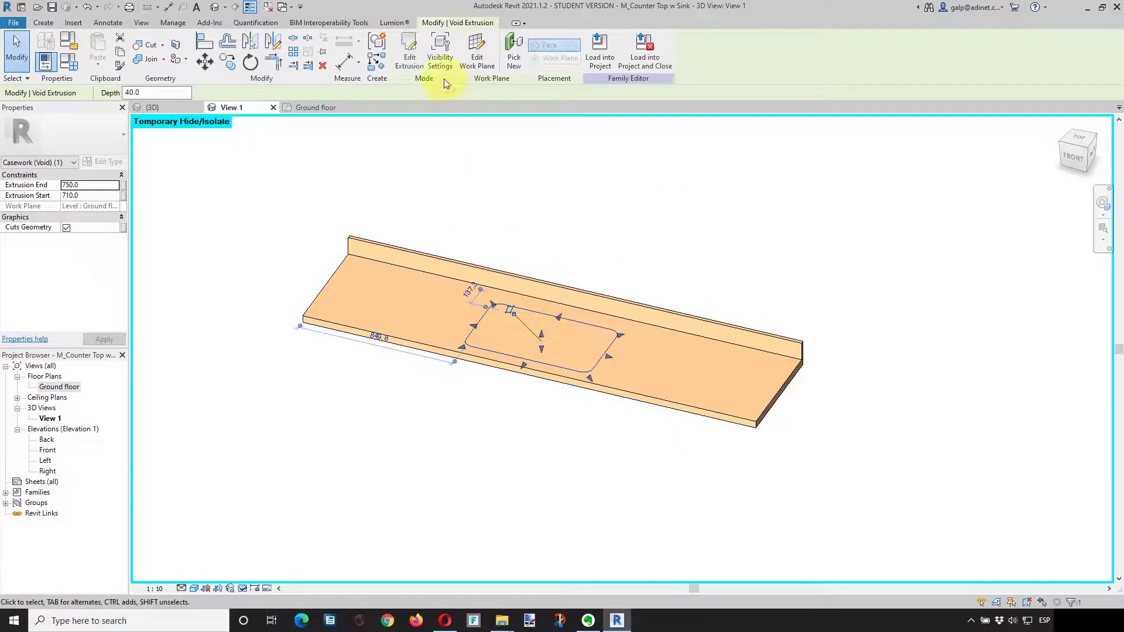
{"action": "left_click", "coordinate": [408, 56]}
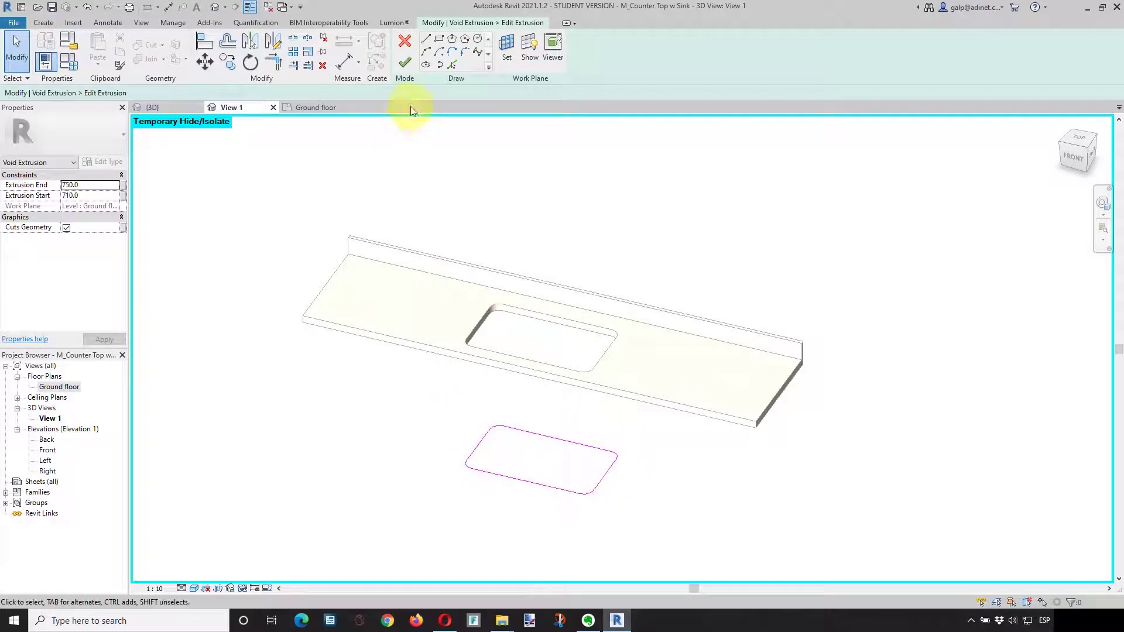
{"action": "left_click", "coordinate": [403, 63]}
{"action": "left_click", "coordinate": [729, 194]}
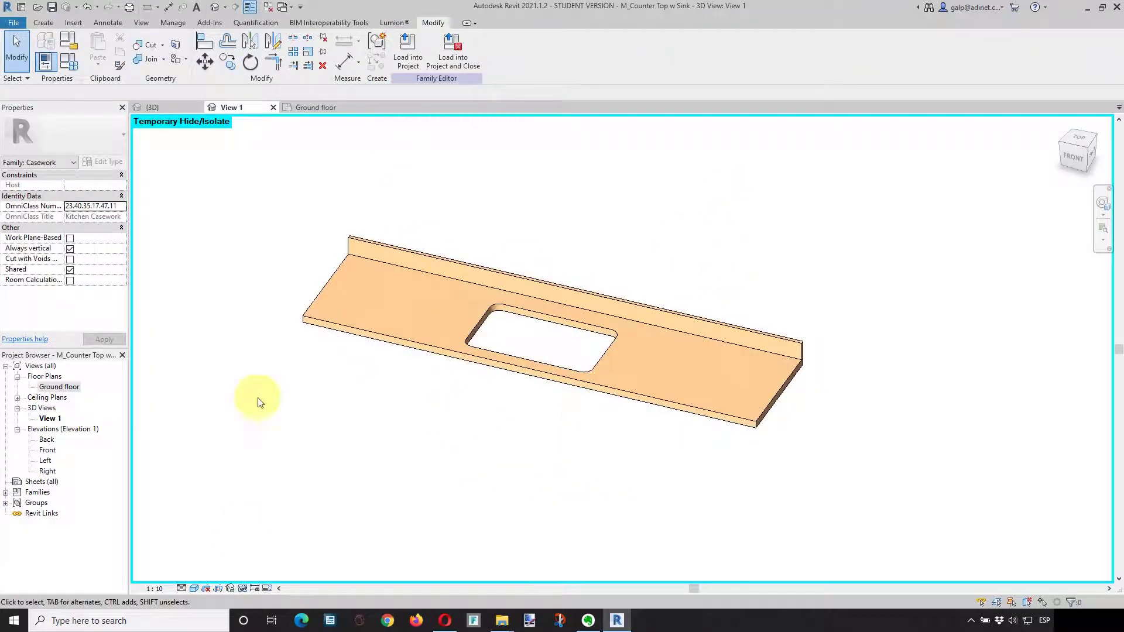
{"action": "left_click", "coordinate": [243, 588]}
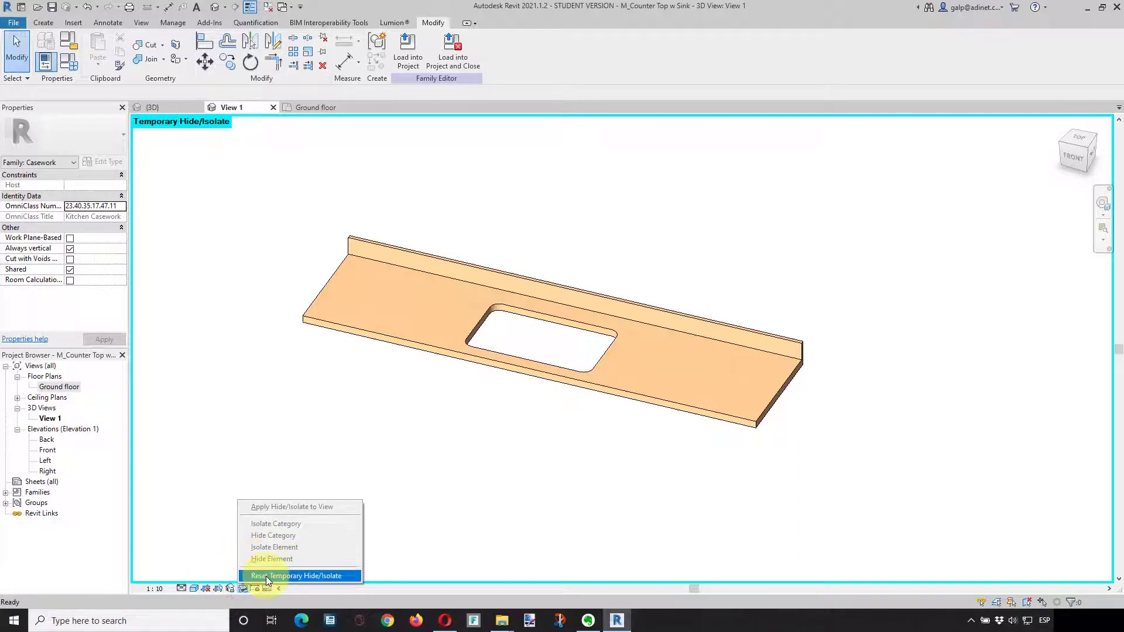
Reset Temporary Hide/Isolate to restore the sink, then edit the M_Sink Kitchen-Single family.
{"action": "left_click", "coordinate": [266, 577]}
{"action": "left_click", "coordinate": [697, 201]}
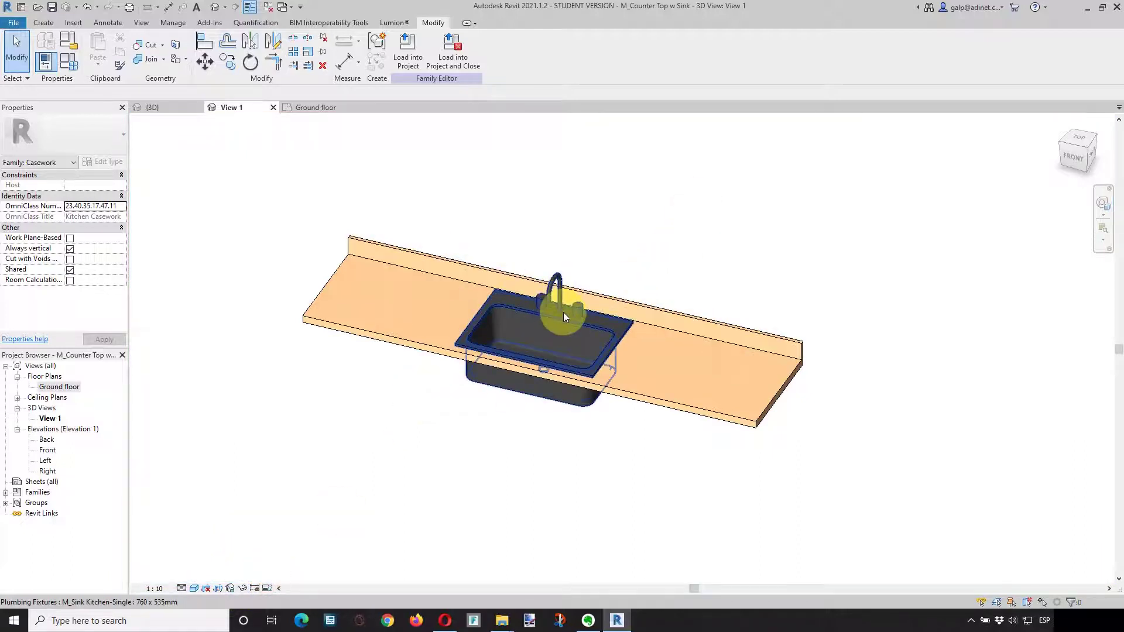
{"action": "left_click", "coordinate": [563, 311]}
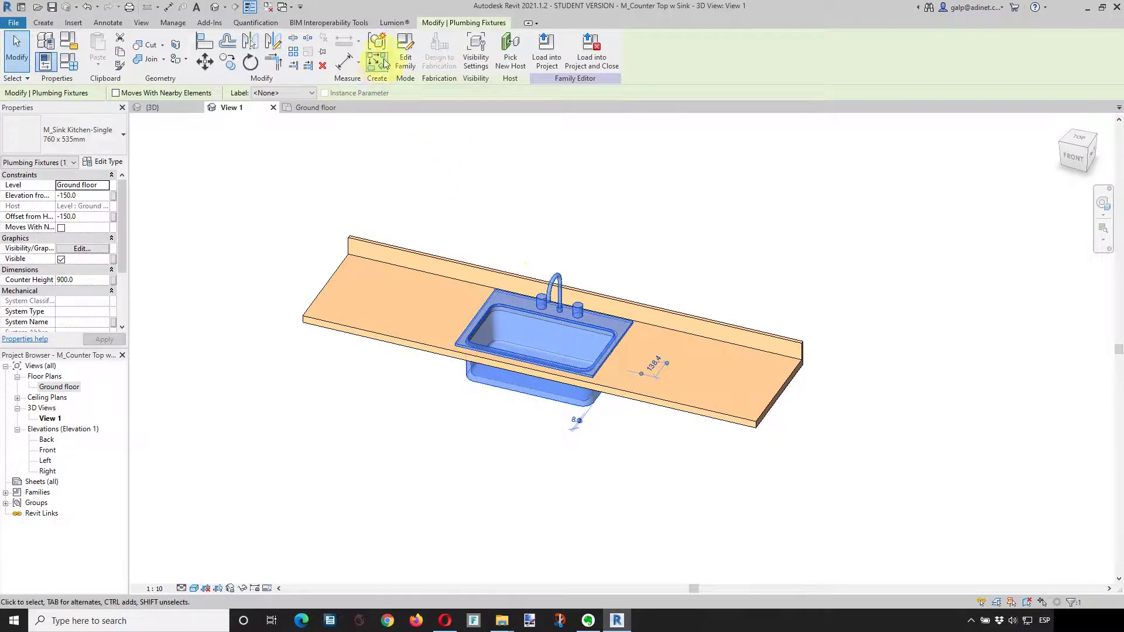
{"action": "left_click", "coordinate": [410, 66]}
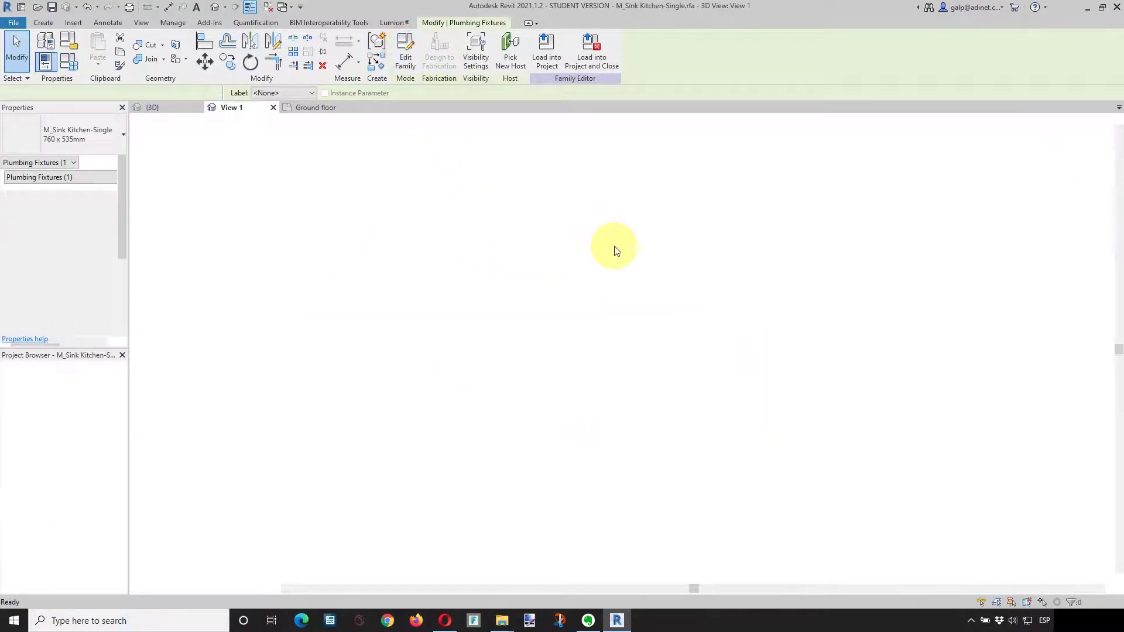
{"action": "mouse_move", "coordinate": [631, 317]}
{"action": "middle_mouse_down"}
{"action": "mouse_move", "coordinate": [590, 305]}
{"action": "mouse_move", "coordinate": [602, 251]}
{"action": "mouse_move", "coordinate": [585, 333]}
{"action": "middle_mouse_up"}
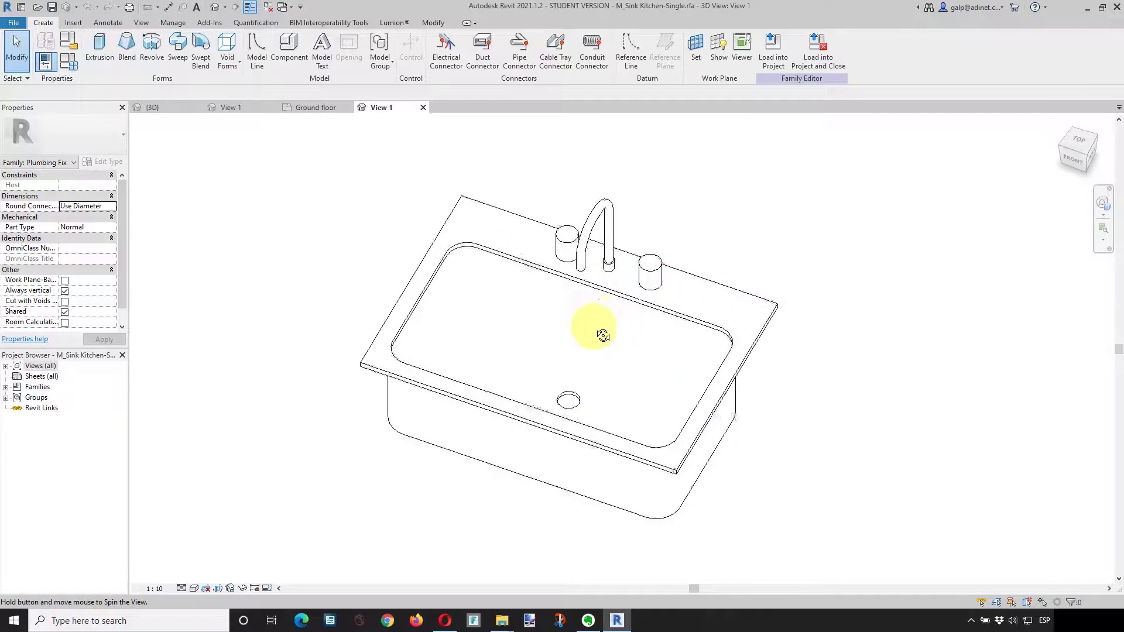
{"action": "left_click", "coordinate": [65, 69]}
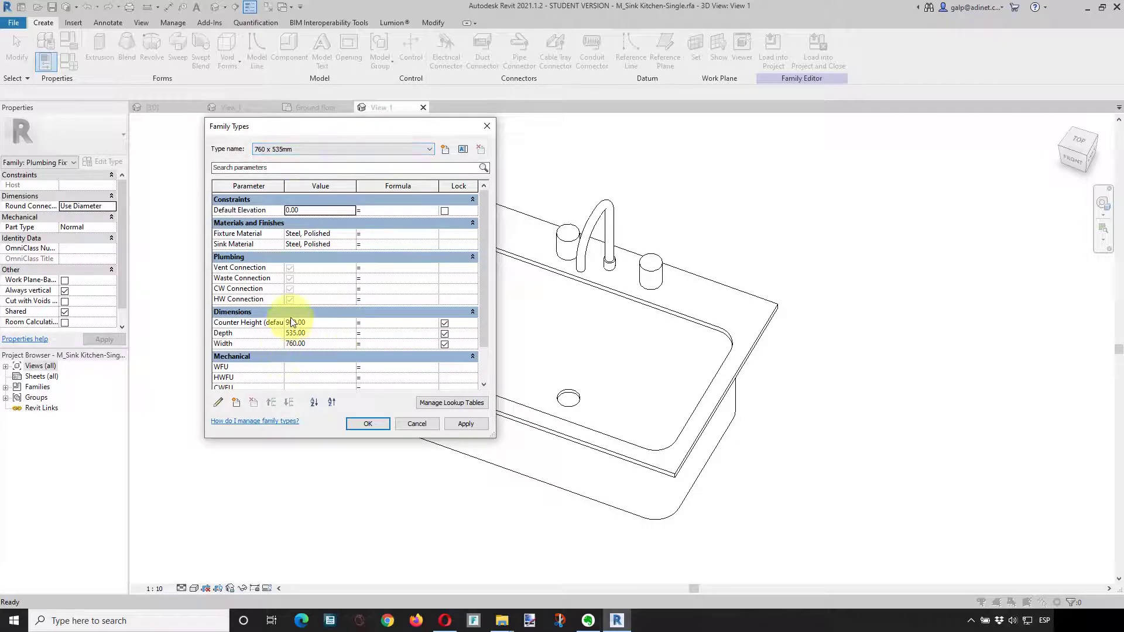
{"action": "left_click", "coordinate": [366, 424]}
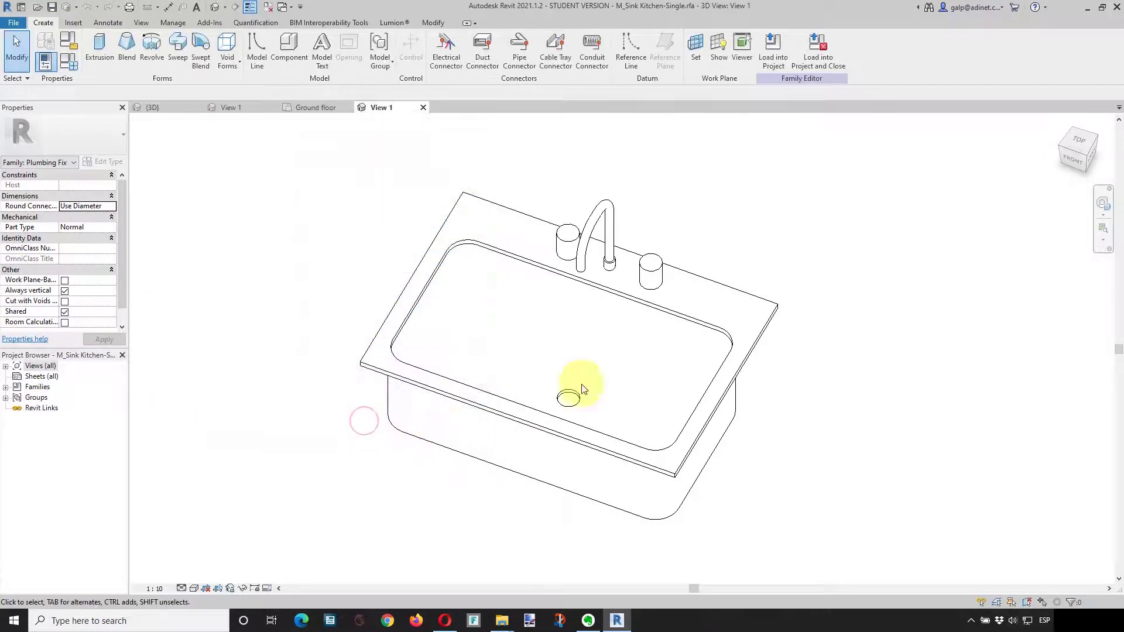
Inspect the sink rim and basin, then edit the basin bottom extrusion (684.10–693.63).
{"action": "left_click", "coordinate": [756, 336]}
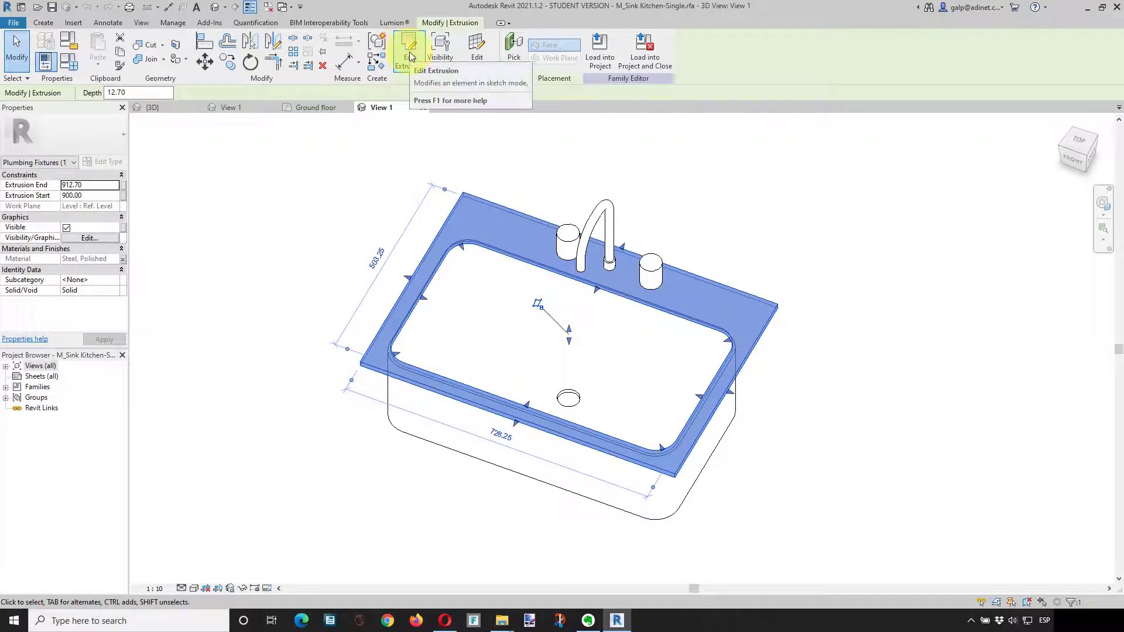
{"action": "middle_click_drag", "start_coordinate": [514, 243], "coordinate": [500, 193], "text": "shift"}
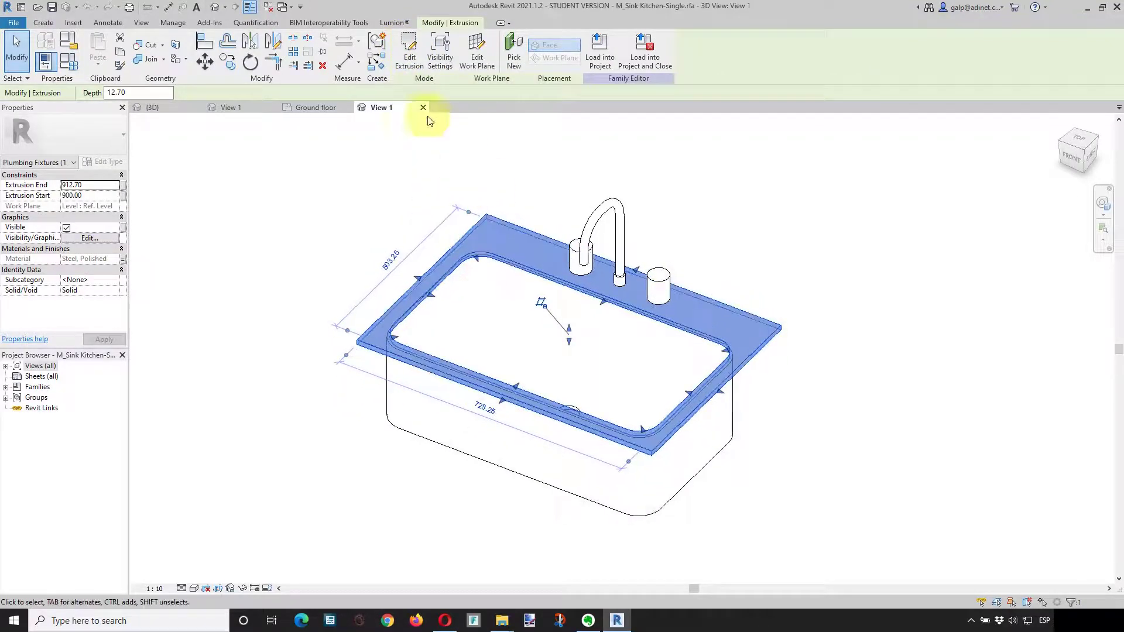
{"action": "left_click", "coordinate": [450, 453]}
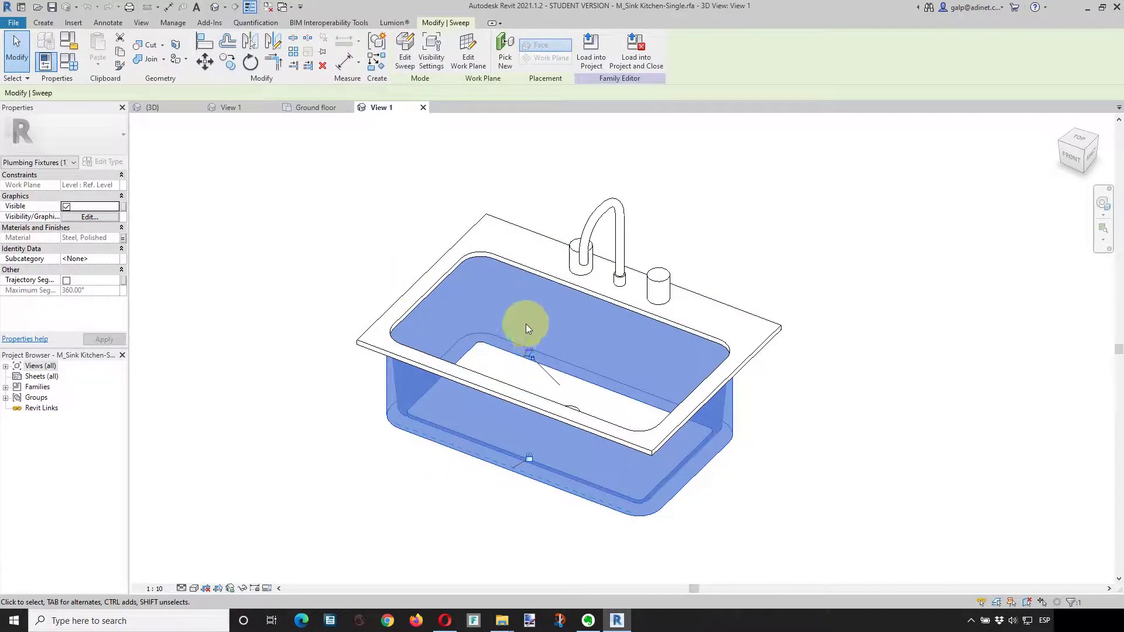
{"action": "mouse_move", "coordinate": [525, 328]}
{"action": "middle_mouse_down", "text": "shift"}
{"action": "mouse_move", "coordinate": [527, 452]}
{"action": "mouse_move", "coordinate": [511, 339]}
{"action": "middle_mouse_up", "text": "shift"}
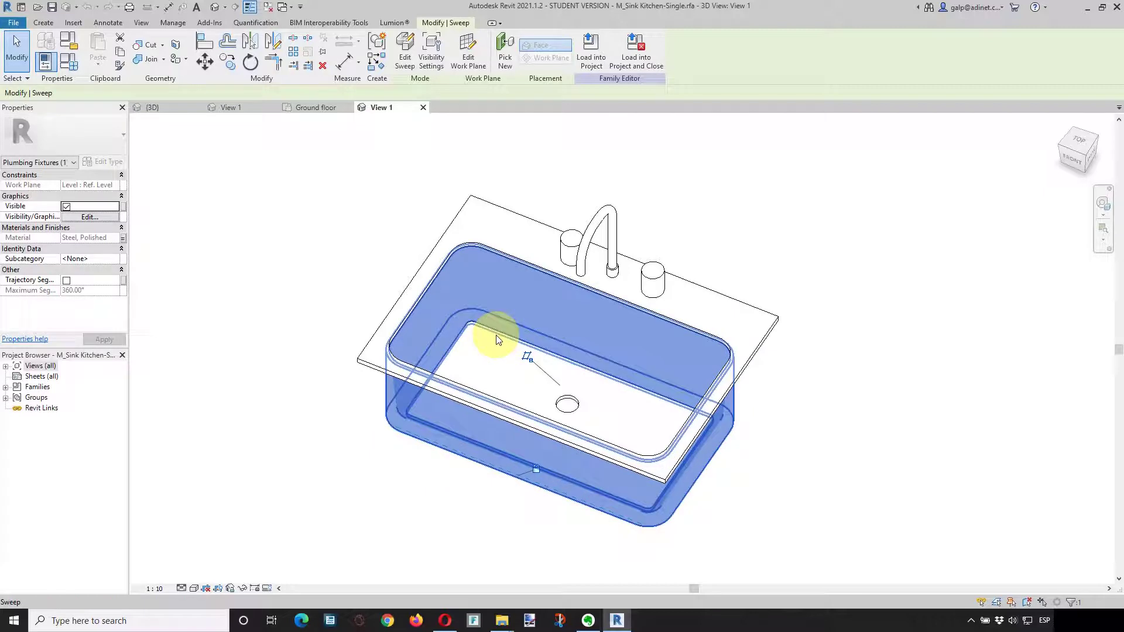
{"action": "left_click", "coordinate": [505, 343]}
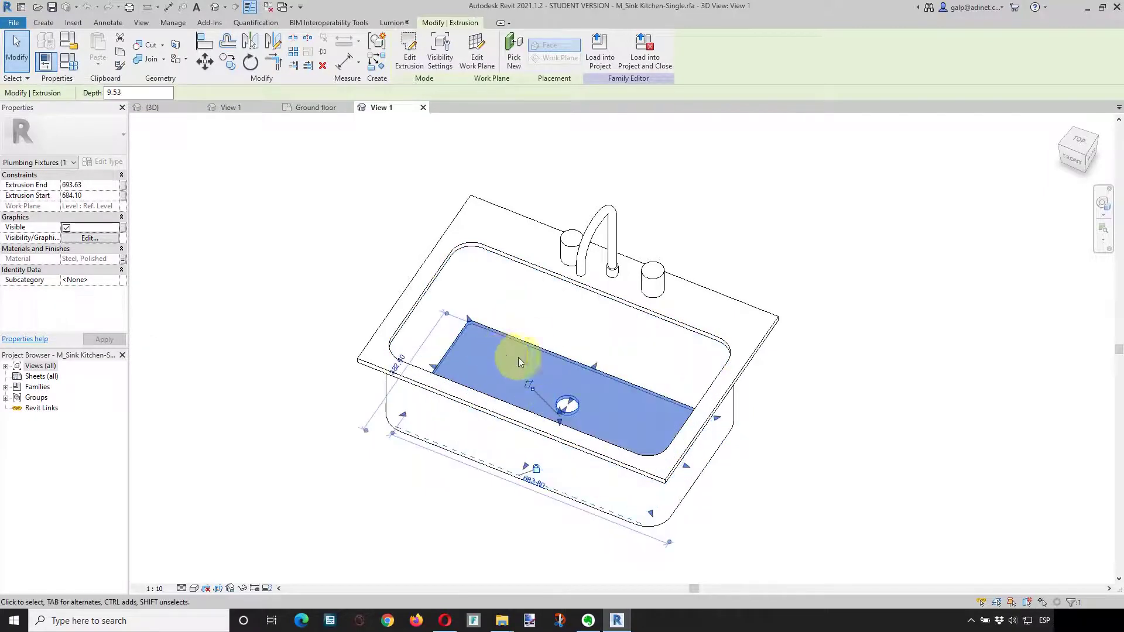
{"action": "left_click", "coordinate": [898, 386]}
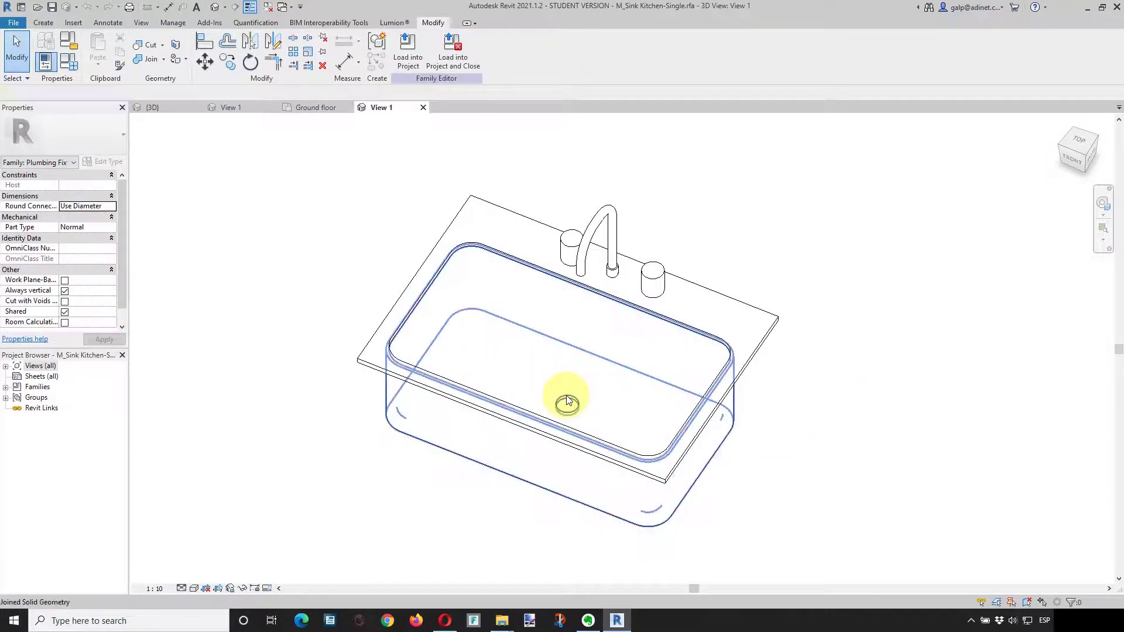
{"action": "key", "text": "Tab"}
{"action": "key", "text": "Tab"}
{"action": "left_click", "coordinate": [567, 401]}
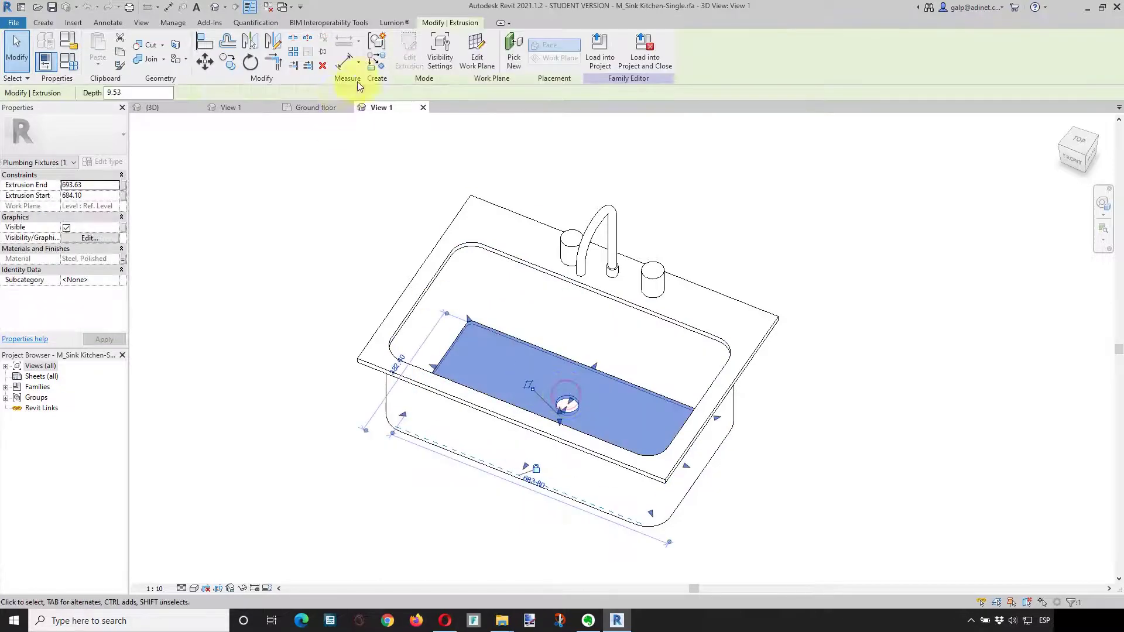
{"action": "left_click", "coordinate": [402, 55]}
{"action": "middle_click_drag", "start_coordinate": [577, 409], "coordinate": [614, 298]}
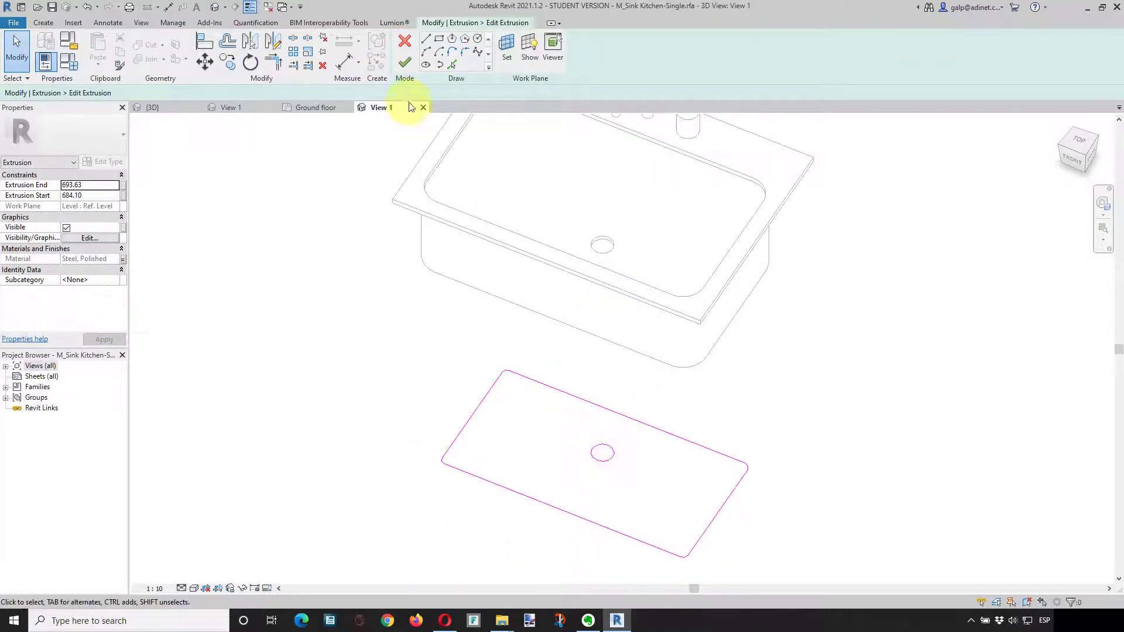
{"action": "left_click", "coordinate": [407, 61]}
{"action": "mouse_move", "coordinate": [602, 263]}
{"action": "middle_mouse_down"}
{"action": "mouse_move", "coordinate": [572, 329]}
{"action": "mouse_move", "coordinate": [656, 329]}
{"action": "middle_mouse_up"}
{"action": "left_click", "coordinate": [683, 237]}
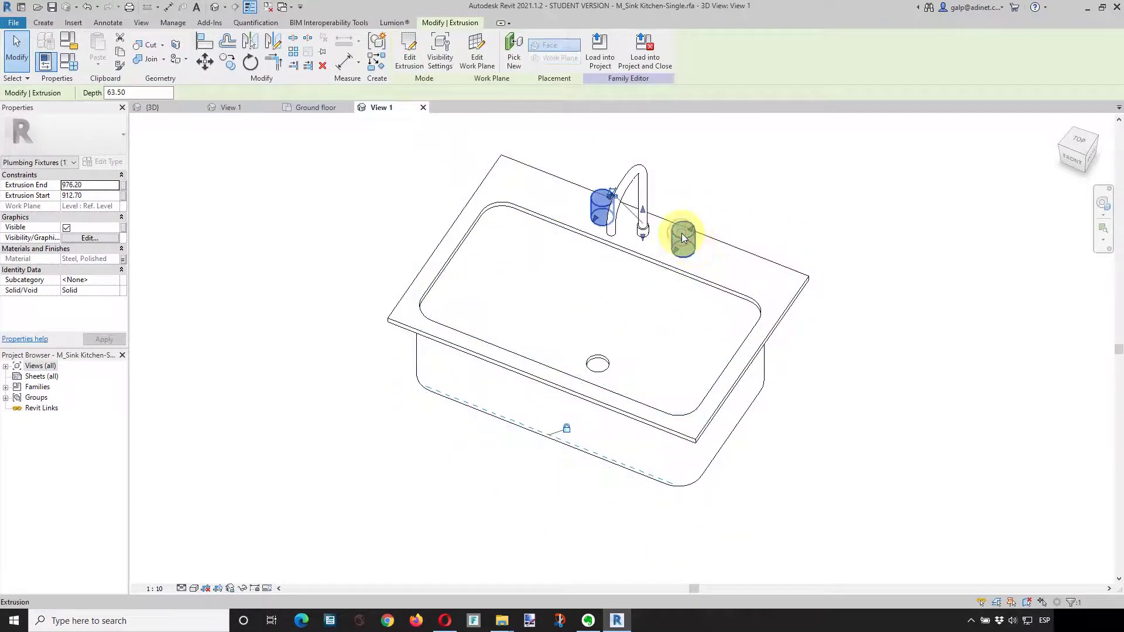
{"action": "left_click", "coordinate": [643, 173]}
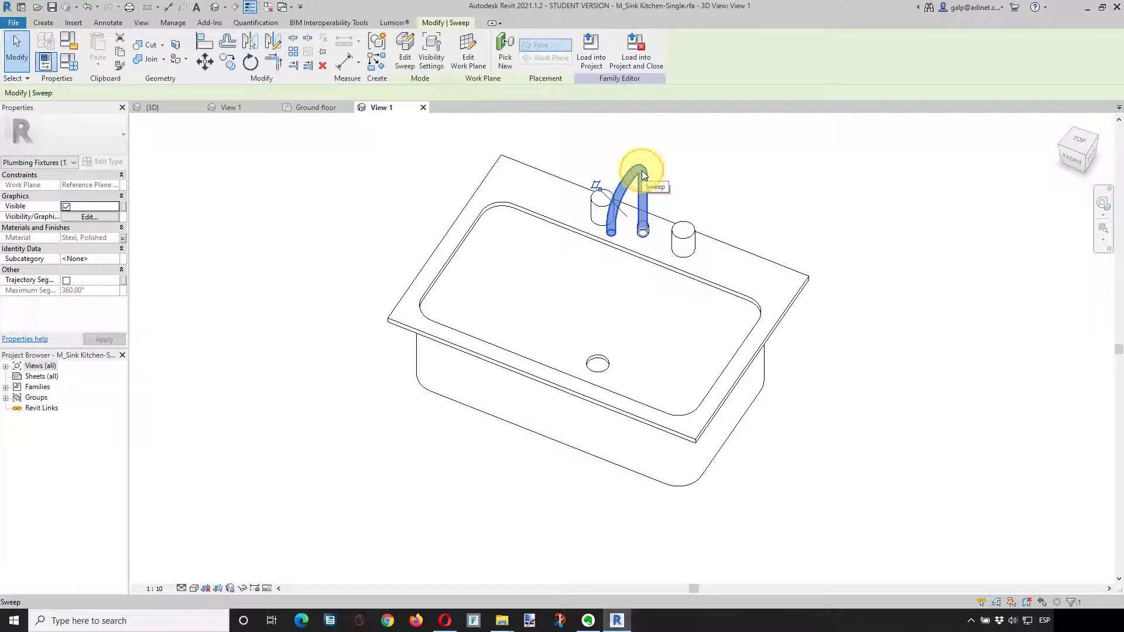
{"action": "scroll", "coordinate": [642, 232], "scroll_direction": "up", "scroll_amount": 3}
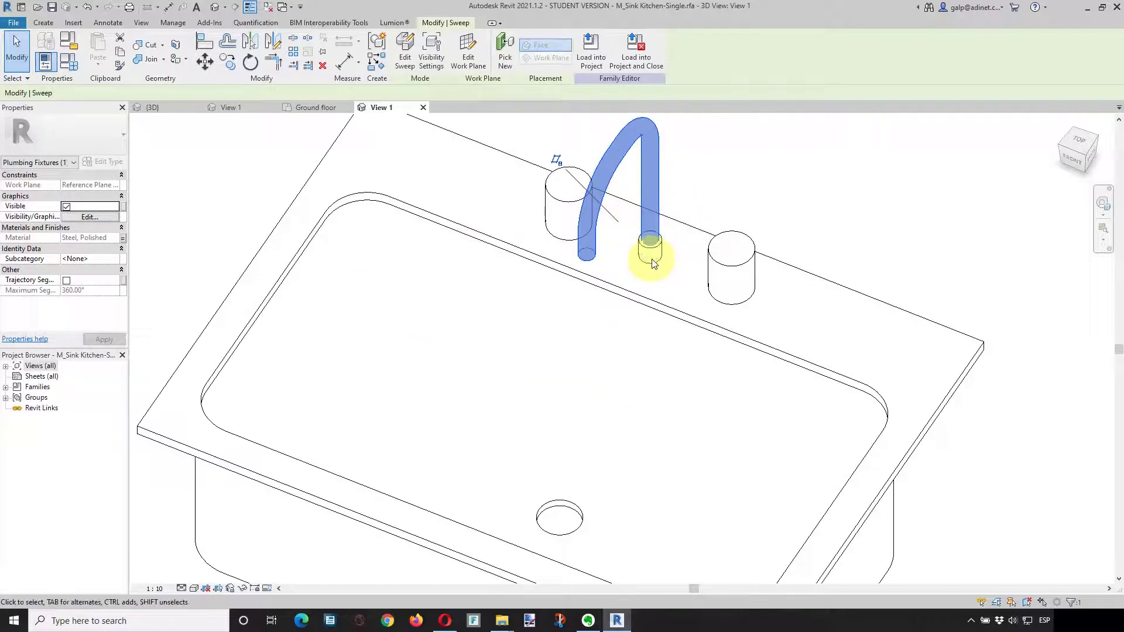
{"action": "left_click", "coordinate": [402, 62]}
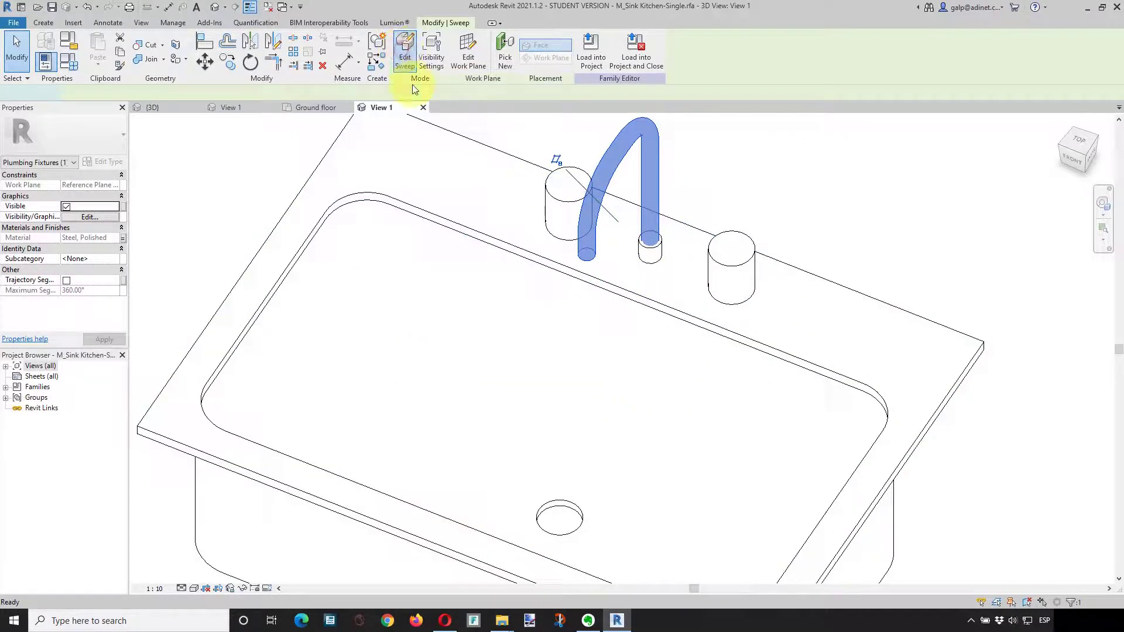
{"action": "mouse_move", "coordinate": [660, 253]}
{"action": "middle_mouse_down", "text": "shift"}
{"action": "mouse_move", "coordinate": [624, 209]}
{"action": "mouse_move", "coordinate": [632, 212]}
{"action": "middle_mouse_up", "text": "shift"}
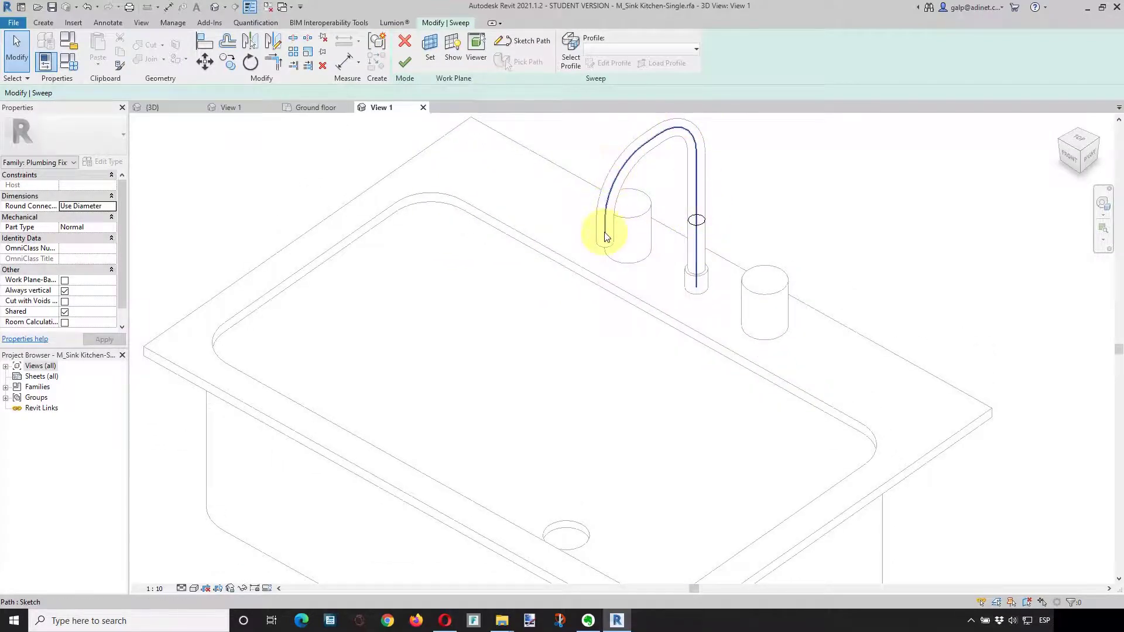
{"action": "left_click", "coordinate": [405, 62]}
{"action": "left_click", "coordinate": [886, 242]}
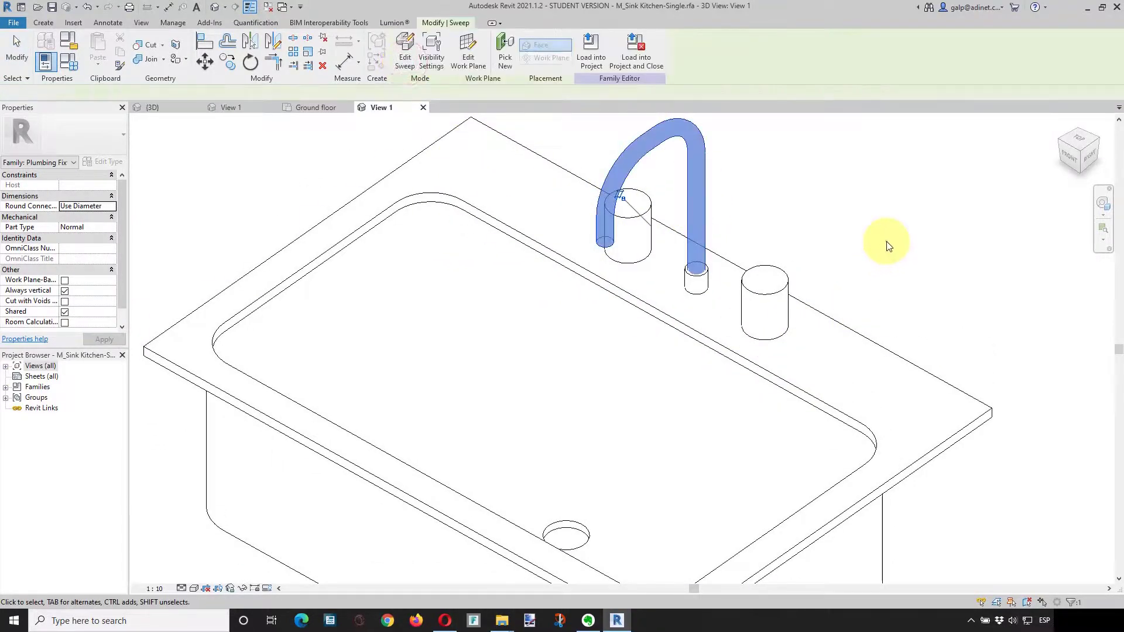
{"action": "scroll", "coordinate": [728, 306], "scroll_direction": "down", "scroll_amount": 2}
{"action": "mouse_move", "coordinate": [728, 306]}
{"action": "middle_mouse_down"}
{"action": "mouse_move", "coordinate": [719, 371]}
{"action": "mouse_move", "coordinate": [707, 332]}
{"action": "middle_mouse_up"}
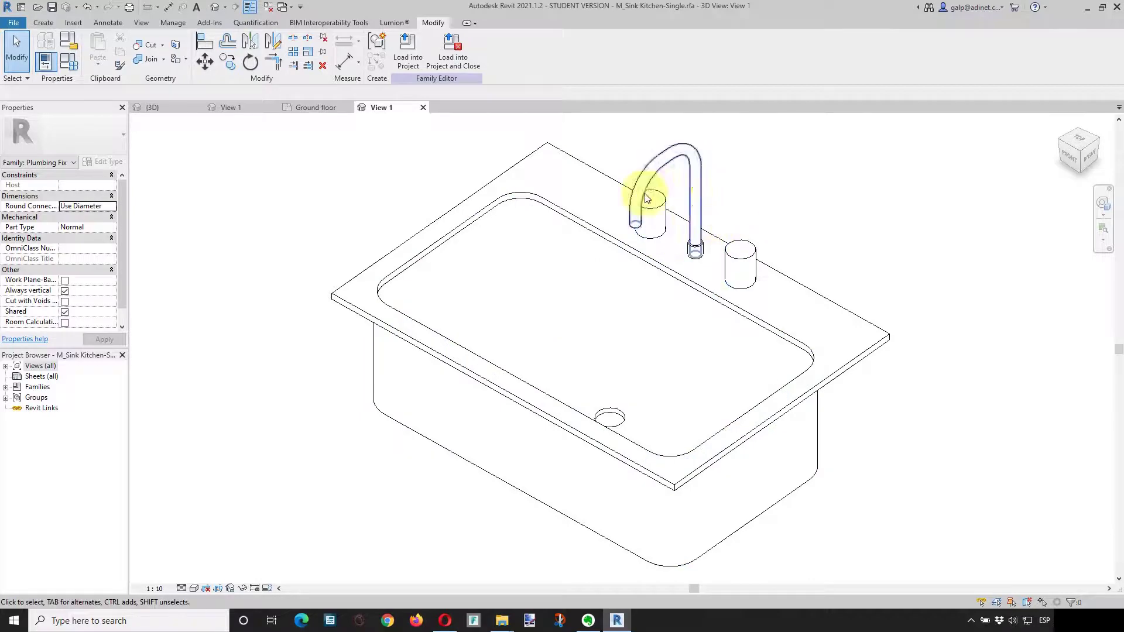
Close the sink and counter top family views, answering No to saving both.
{"action": "left_click", "coordinate": [423, 108]}
{"action": "left_click", "coordinate": [579, 317]}
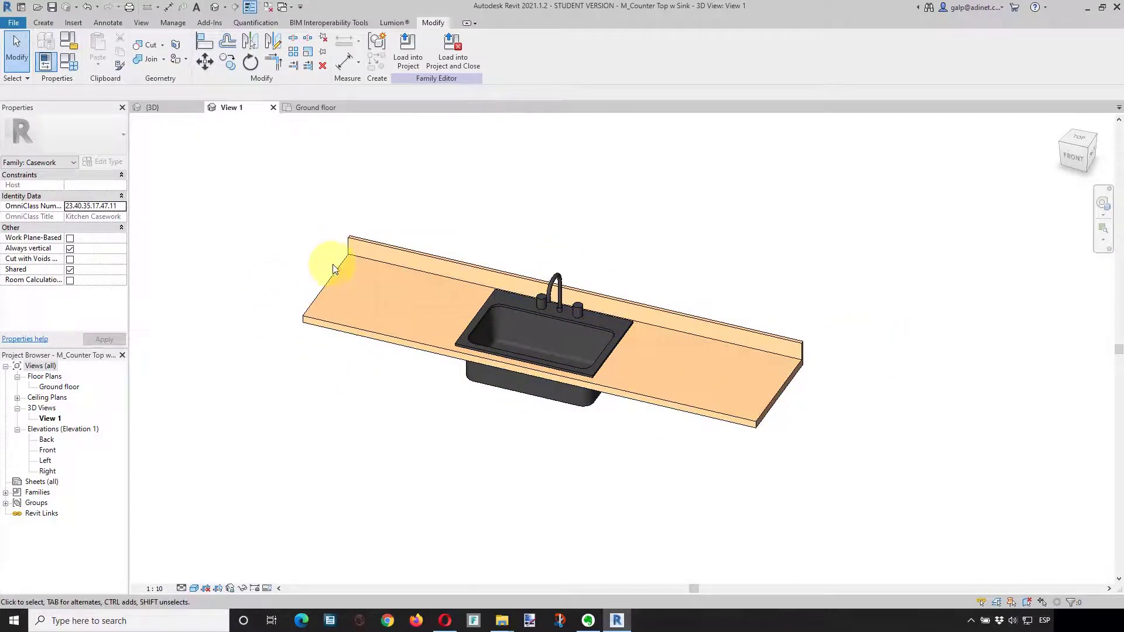
{"action": "left_click", "coordinate": [311, 109]}
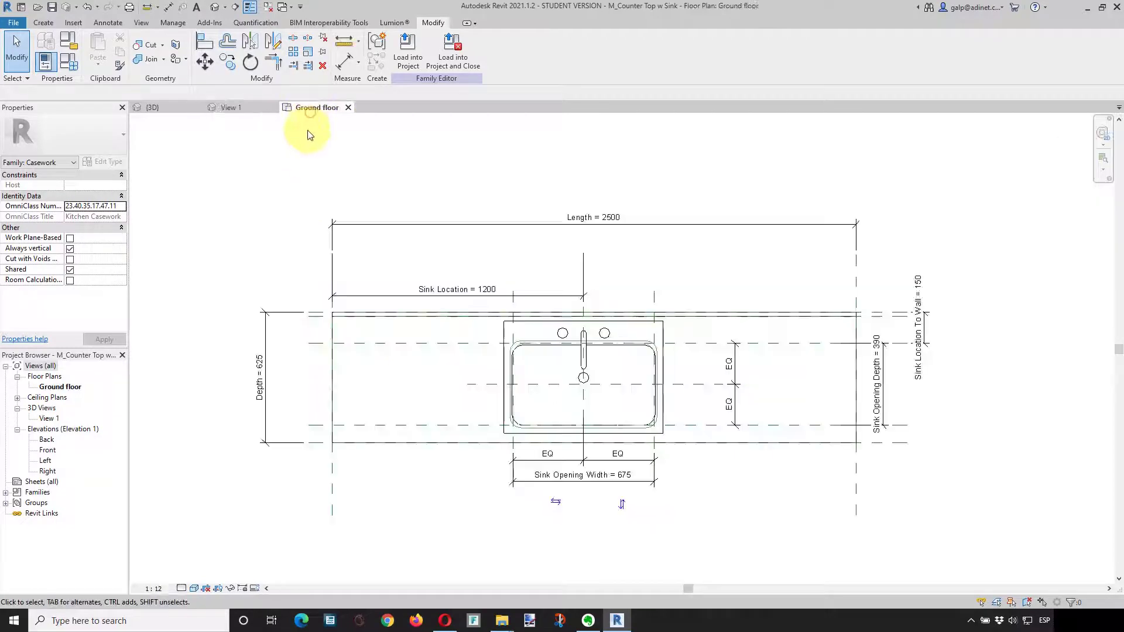
{"action": "left_click", "coordinate": [349, 108]}
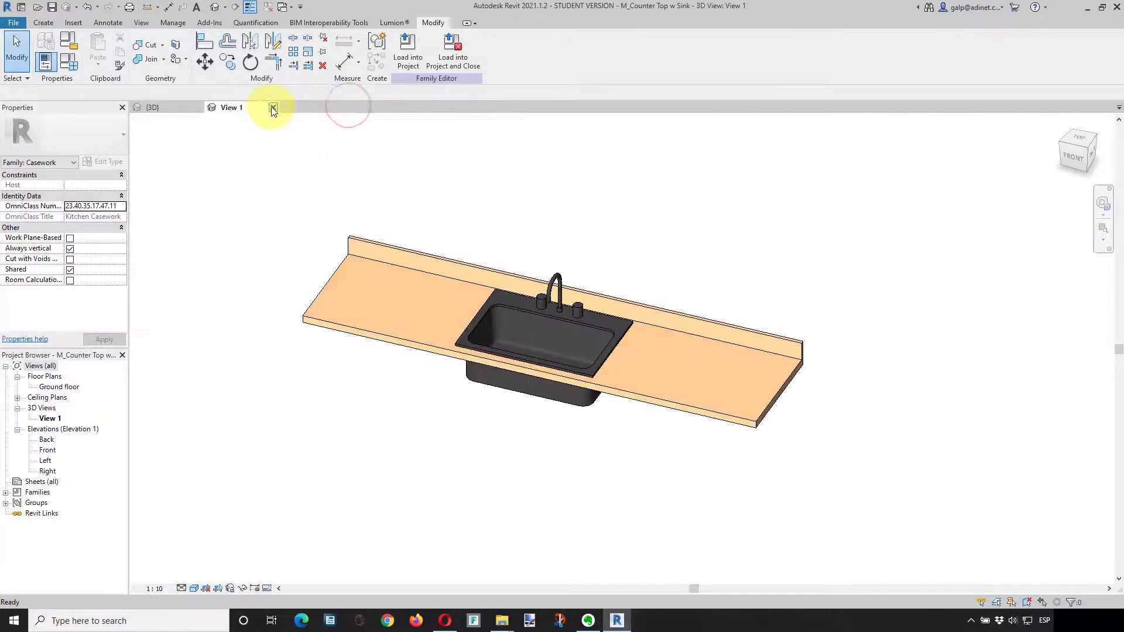
{"action": "left_click", "coordinate": [273, 108]}
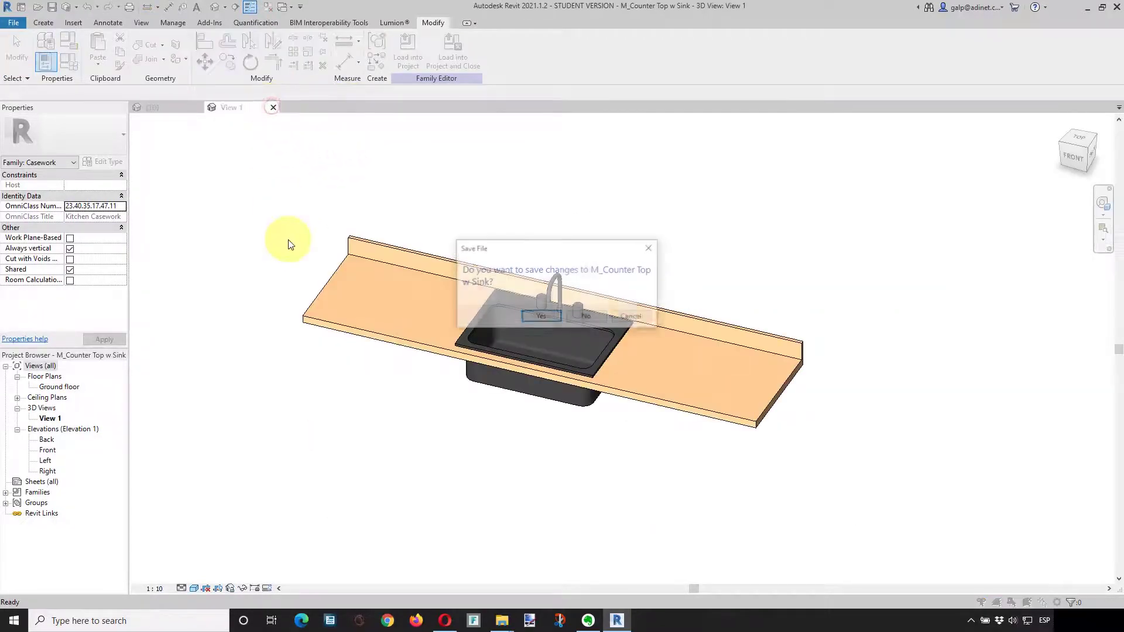
{"action": "left_click", "coordinate": [587, 318]}
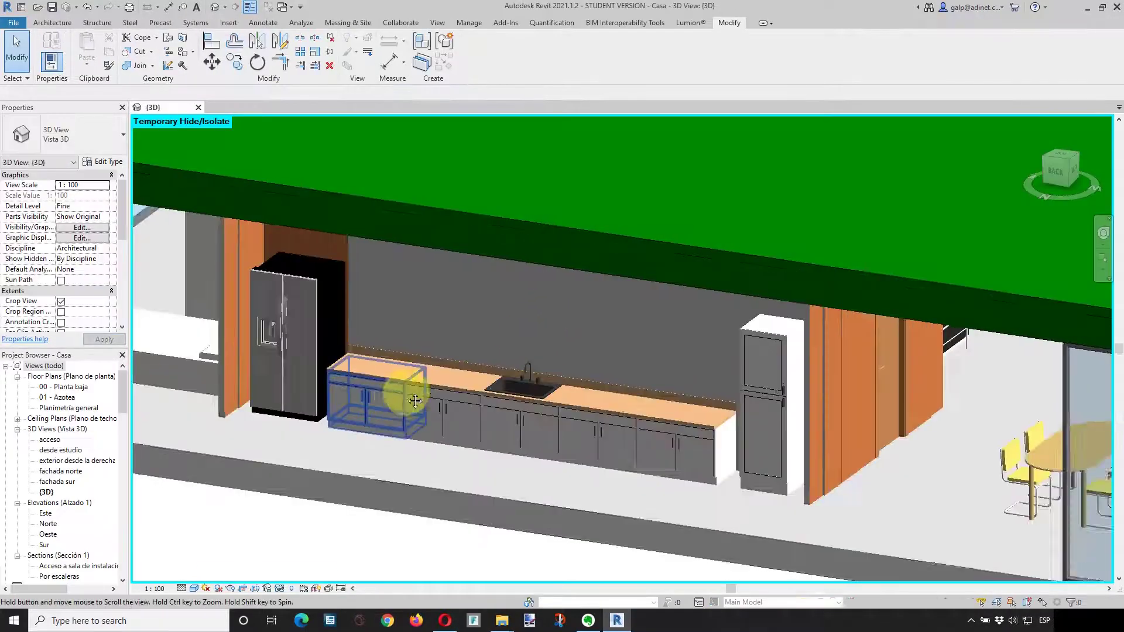
Start Place a Component from the Architecture tab and bring up Load Family.
{"action": "middle_click_drag", "start_coordinate": [415, 402], "coordinate": [428, 330]}
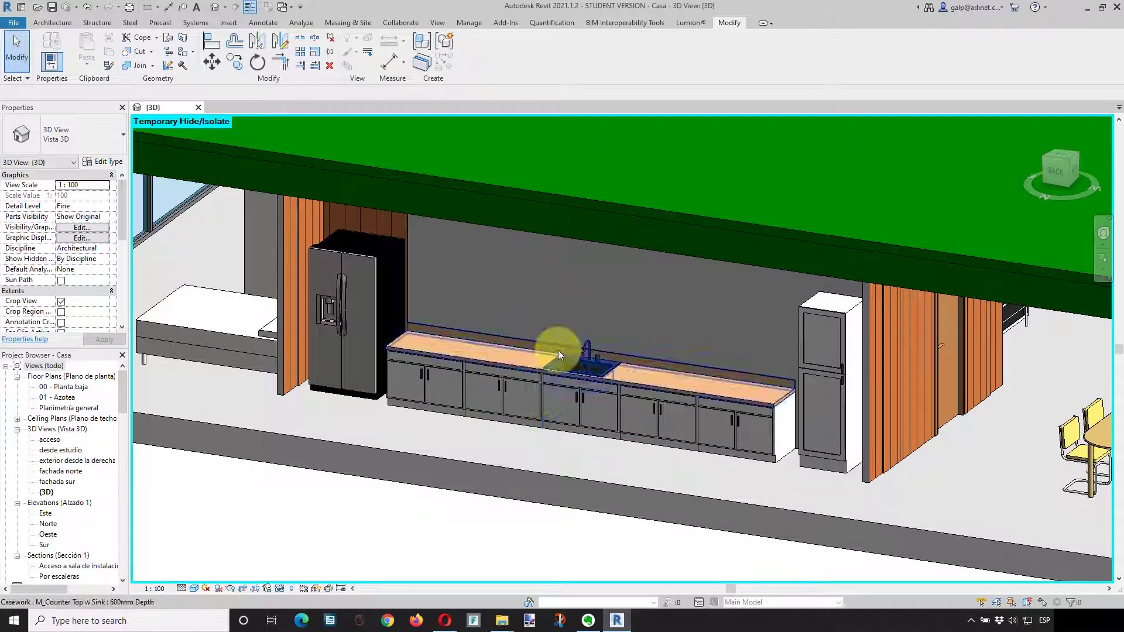
{"action": "left_click", "coordinate": [51, 23]}
{"action": "left_click", "coordinate": [139, 42]}
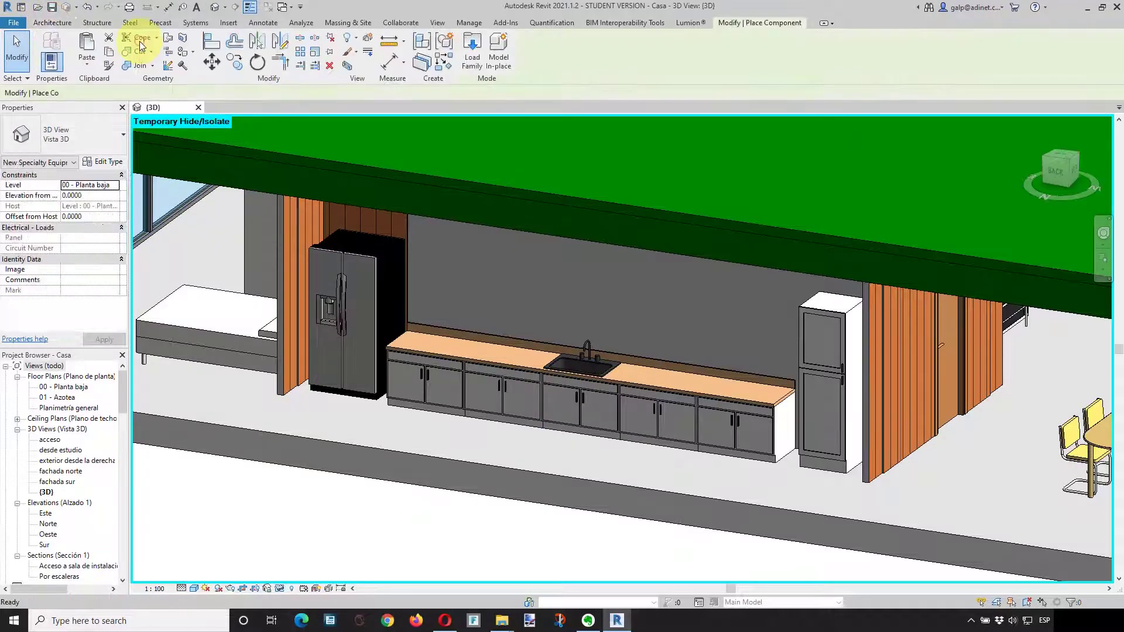
{"action": "left_click", "coordinate": [471, 53]}
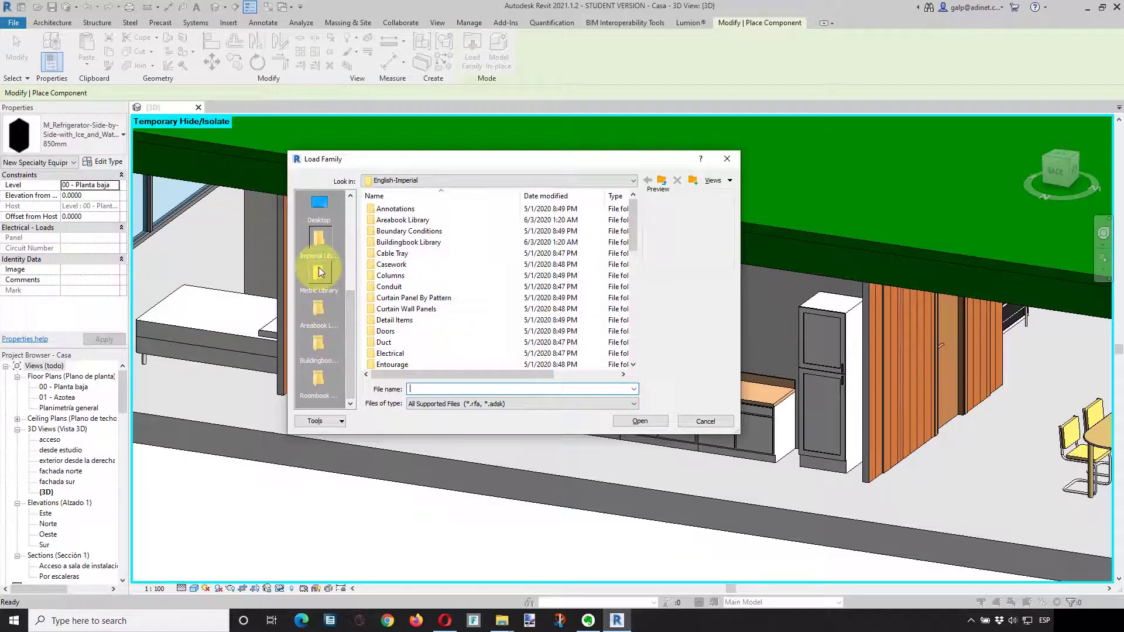
Browse the Libraries folders (metric, Spanish, English) to reach the English Casework folder.
{"action": "left_click", "coordinate": [319, 272]}
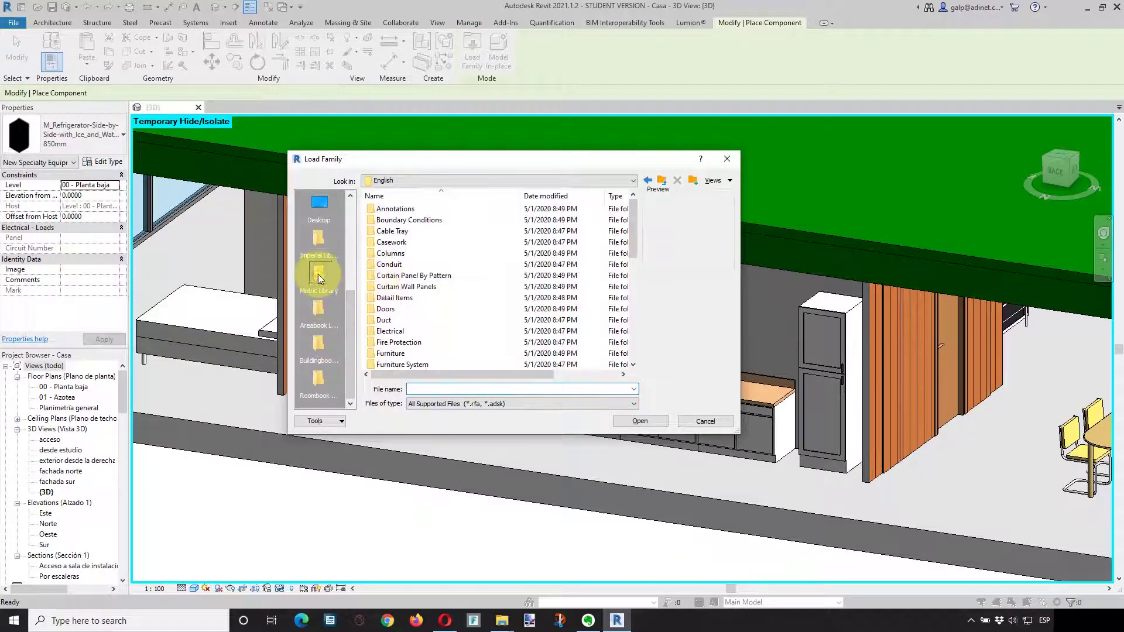
{"action": "left_click", "coordinate": [391, 243]}
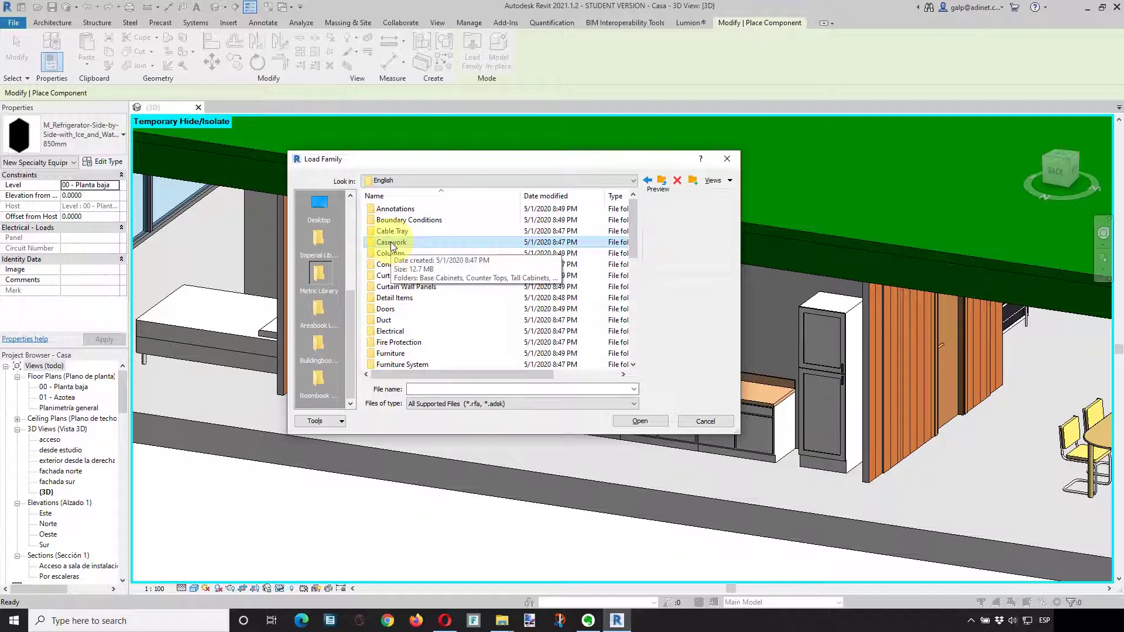
{"action": "left_click", "coordinate": [494, 180]}
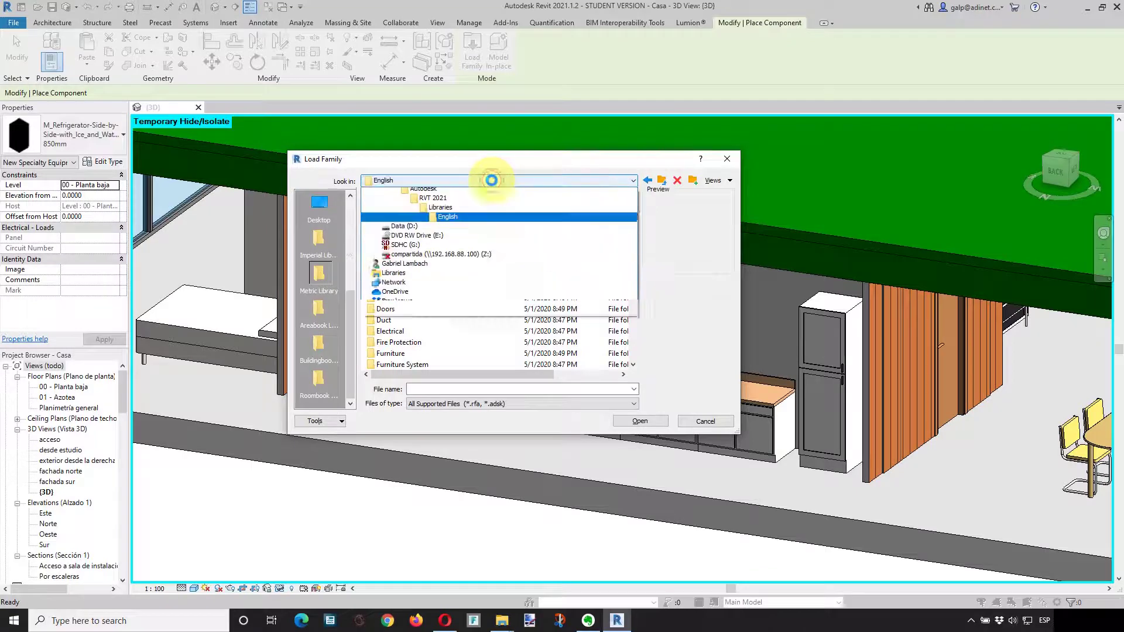
{"action": "left_click", "coordinate": [441, 250]}
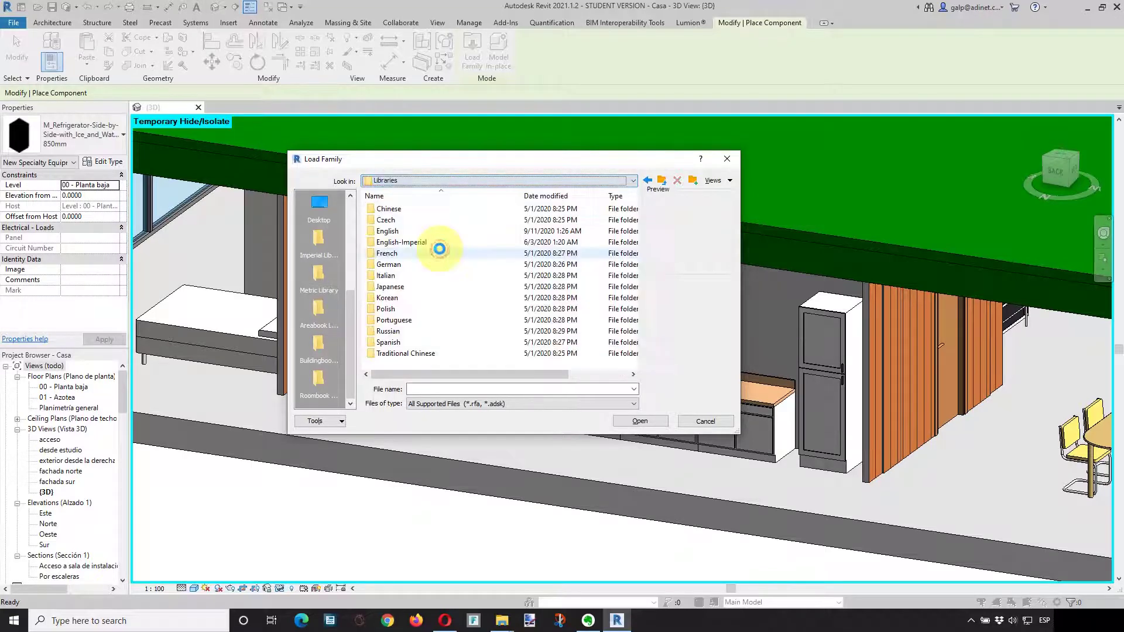
{"action": "left_click", "coordinate": [379, 234]}
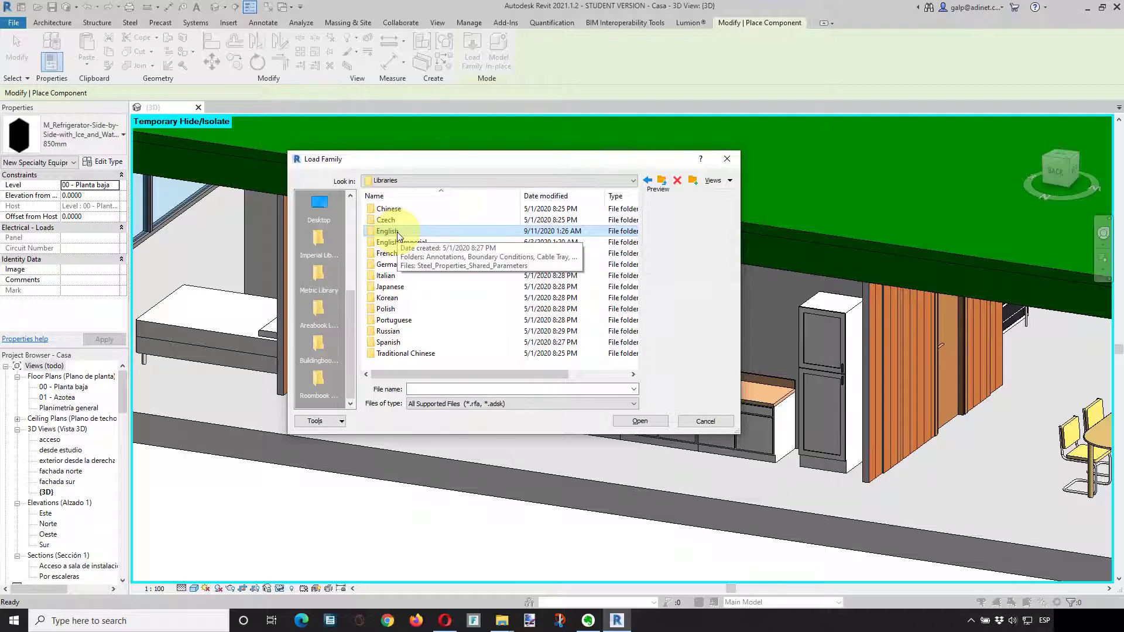
{"action": "left_click", "coordinate": [389, 343]}
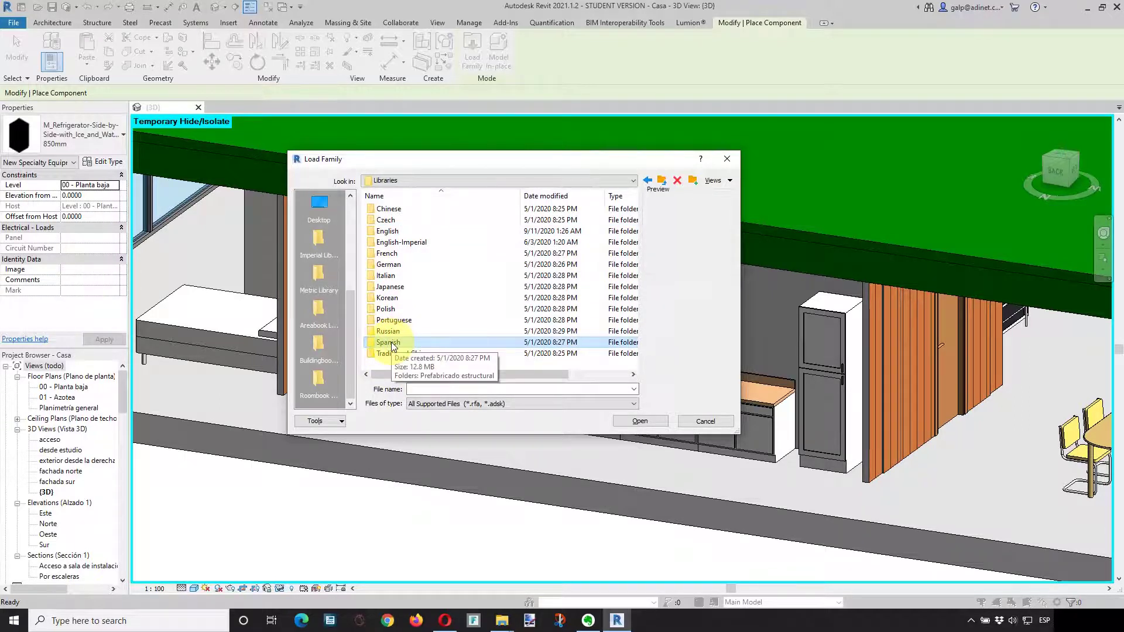
{"action": "double_click", "coordinate": [389, 343]}
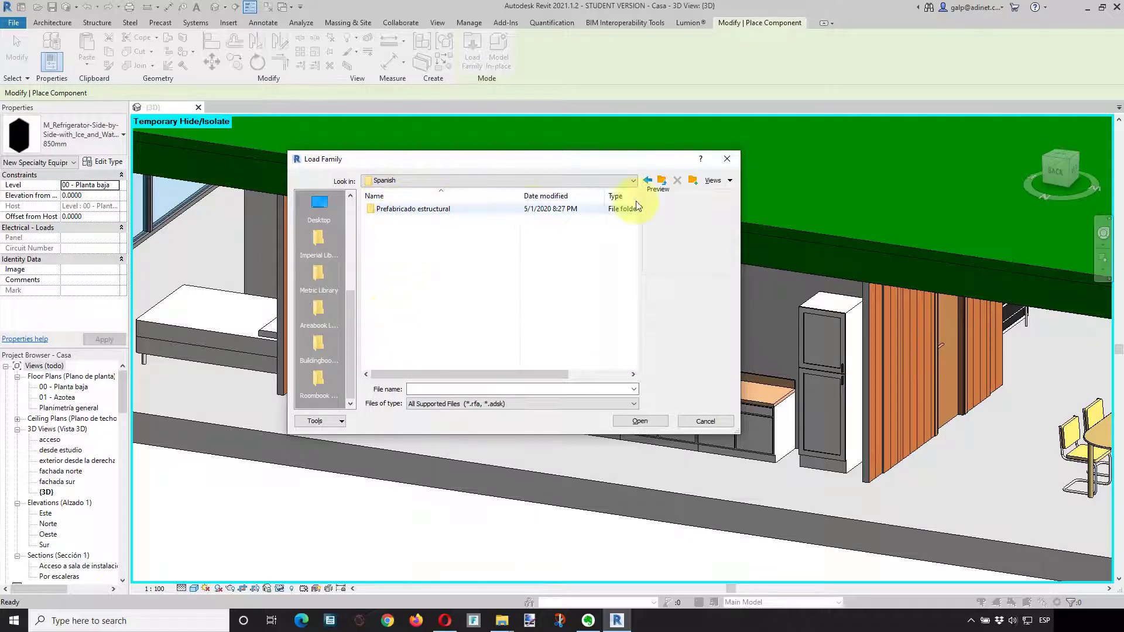
{"action": "left_click", "coordinate": [661, 180]}
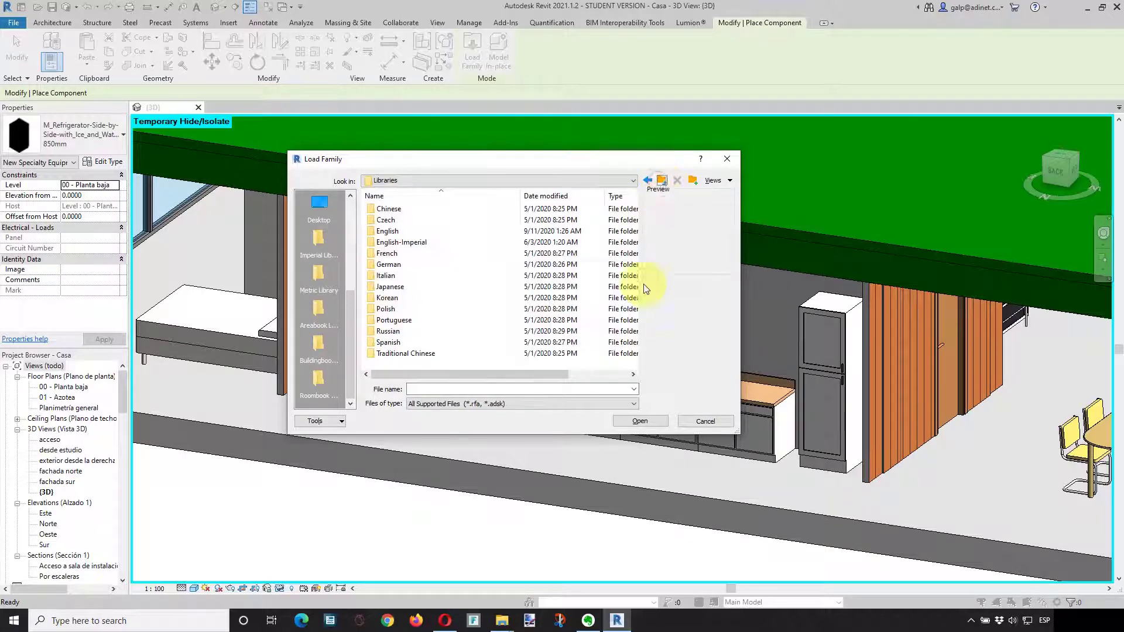
{"action": "double_click", "coordinate": [387, 234]}
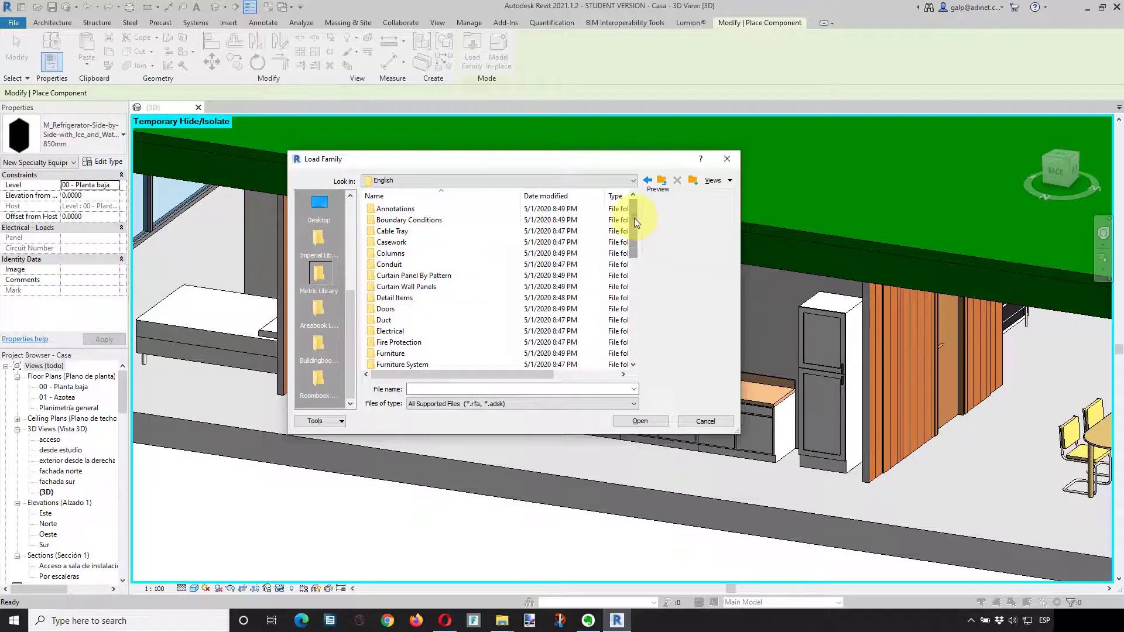
{"action": "mouse_move", "coordinate": [634, 218]}
{"action": "left_mouse_down"}
{"action": "mouse_move", "coordinate": [630, 325]}
{"action": "mouse_move", "coordinate": [637, 188]}
{"action": "left_mouse_up"}
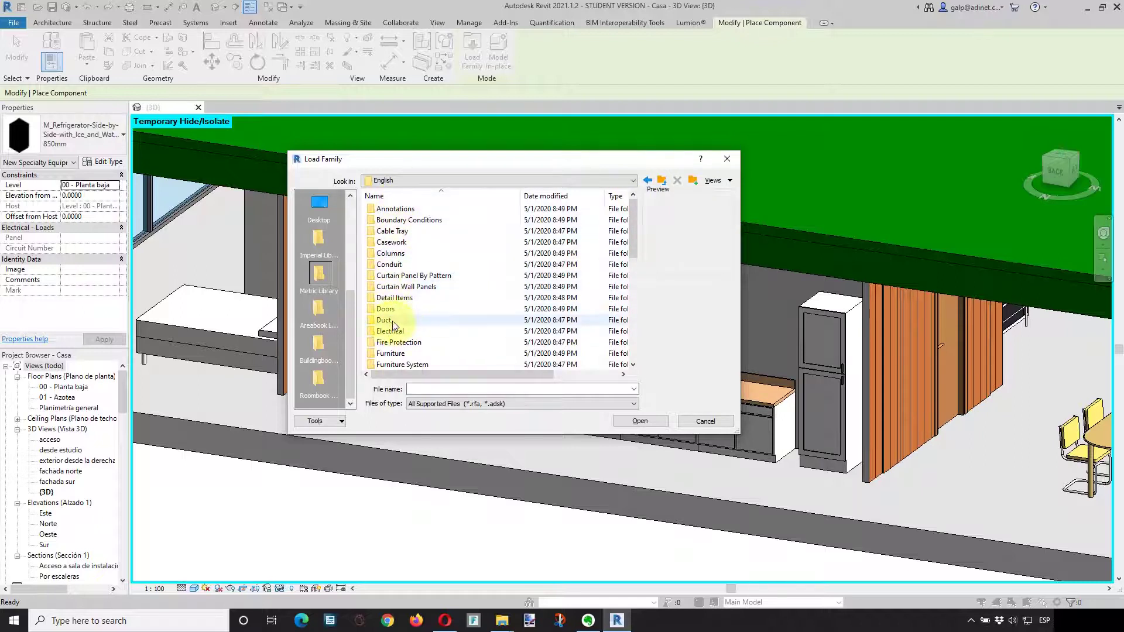
{"action": "double_click", "coordinate": [394, 242]}
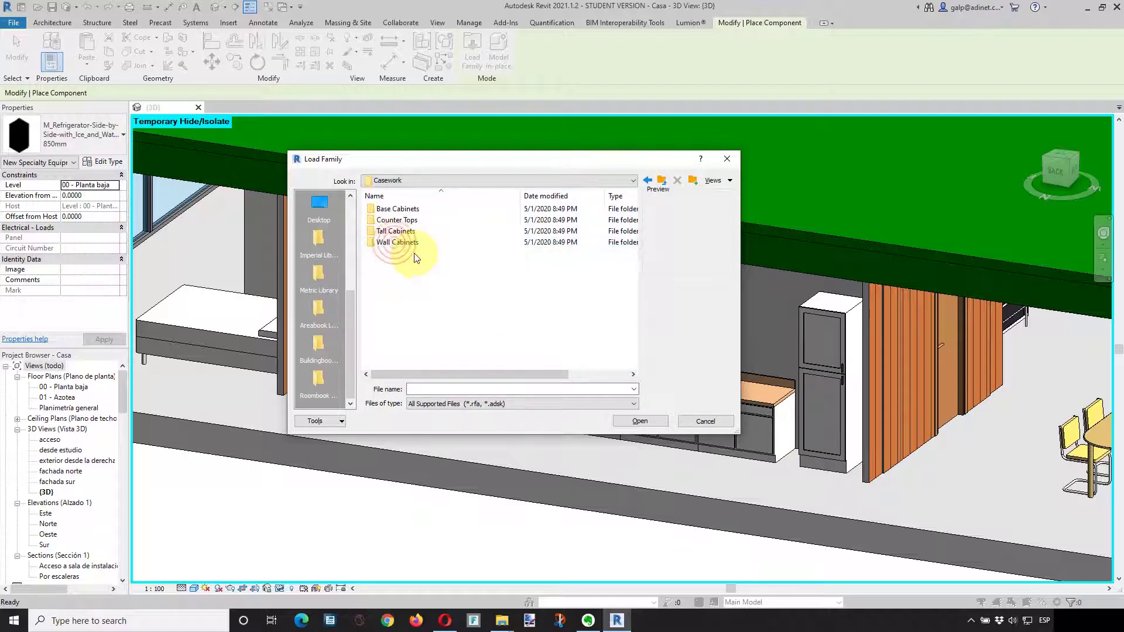
Browse the Casework subfolders, previewing the double-door wall cabinet families.
{"action": "left_click", "coordinate": [392, 211]}
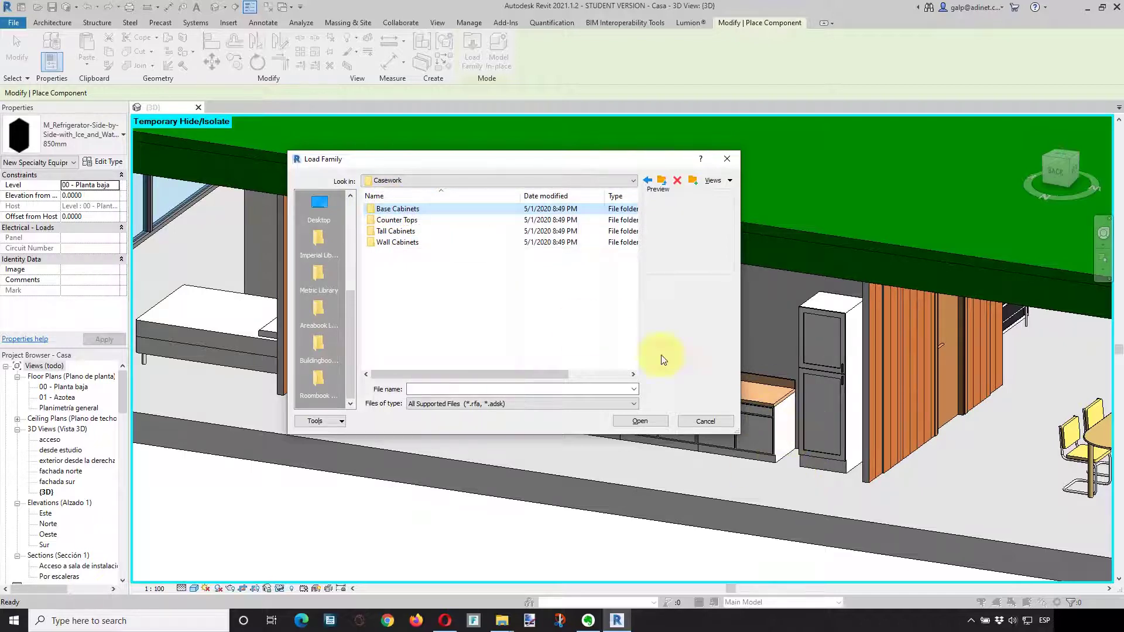
{"action": "left_click", "coordinate": [398, 220]}
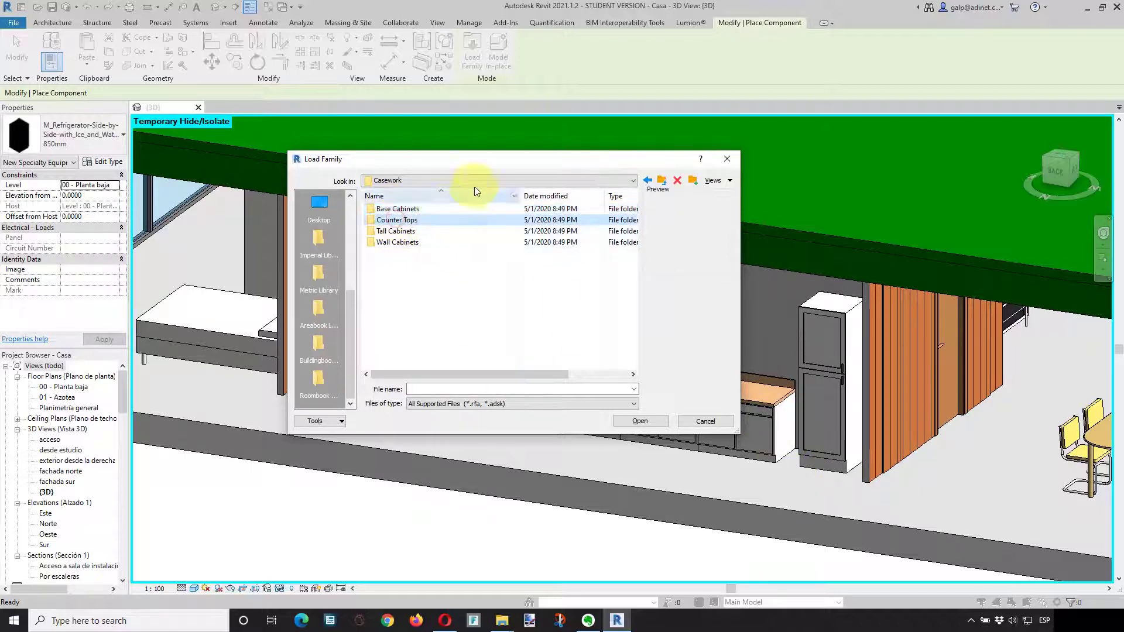
{"action": "left_click_drag", "start_coordinate": [510, 164], "coordinate": [343, 162]}
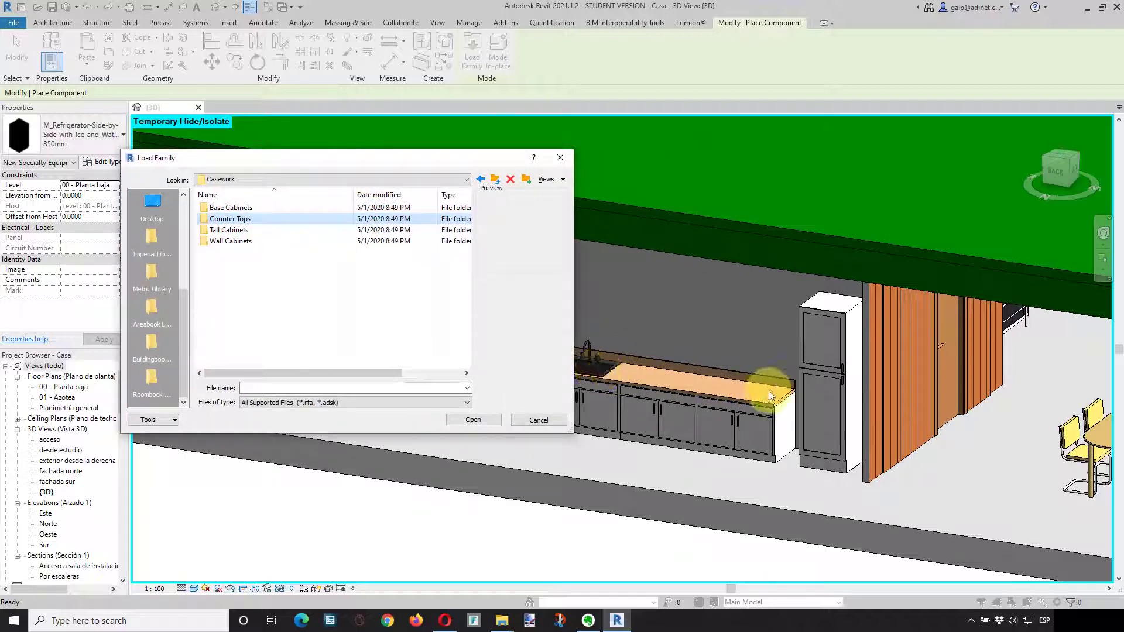
{"action": "left_click", "coordinate": [228, 231]}
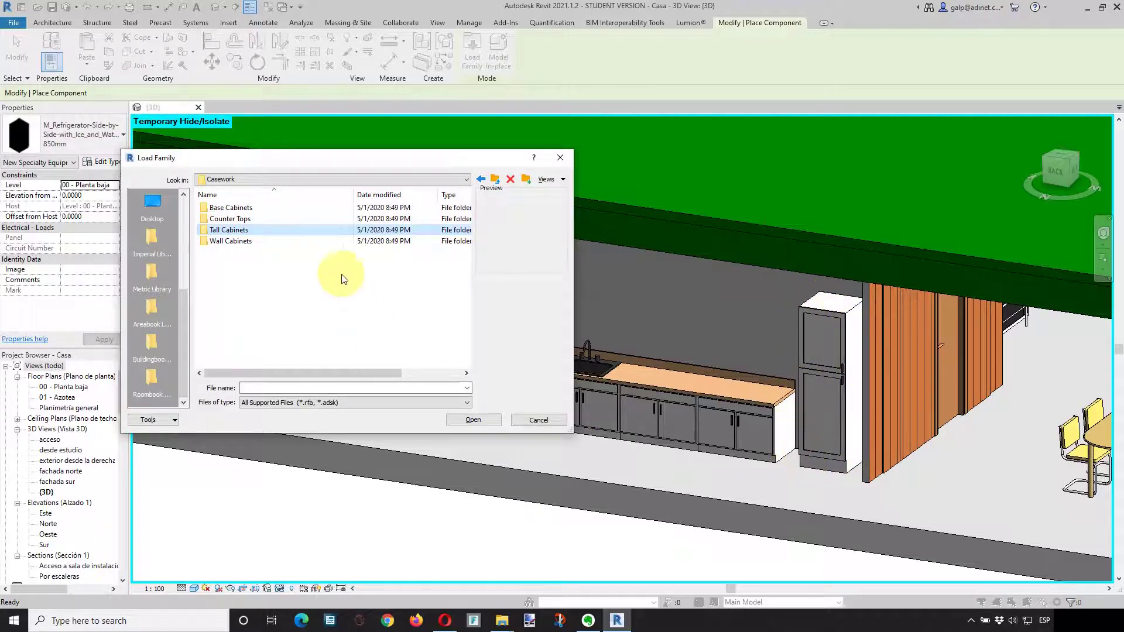
{"action": "double_click", "coordinate": [228, 242]}
{"action": "left_click", "coordinate": [247, 208]}
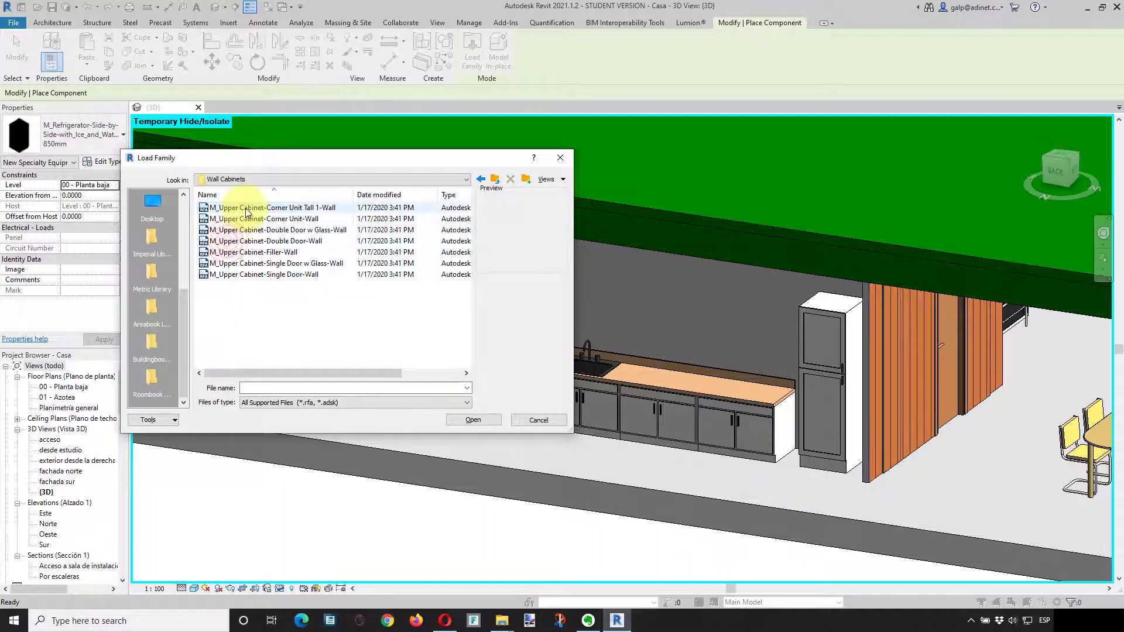
{"action": "left_click", "coordinate": [276, 229]}
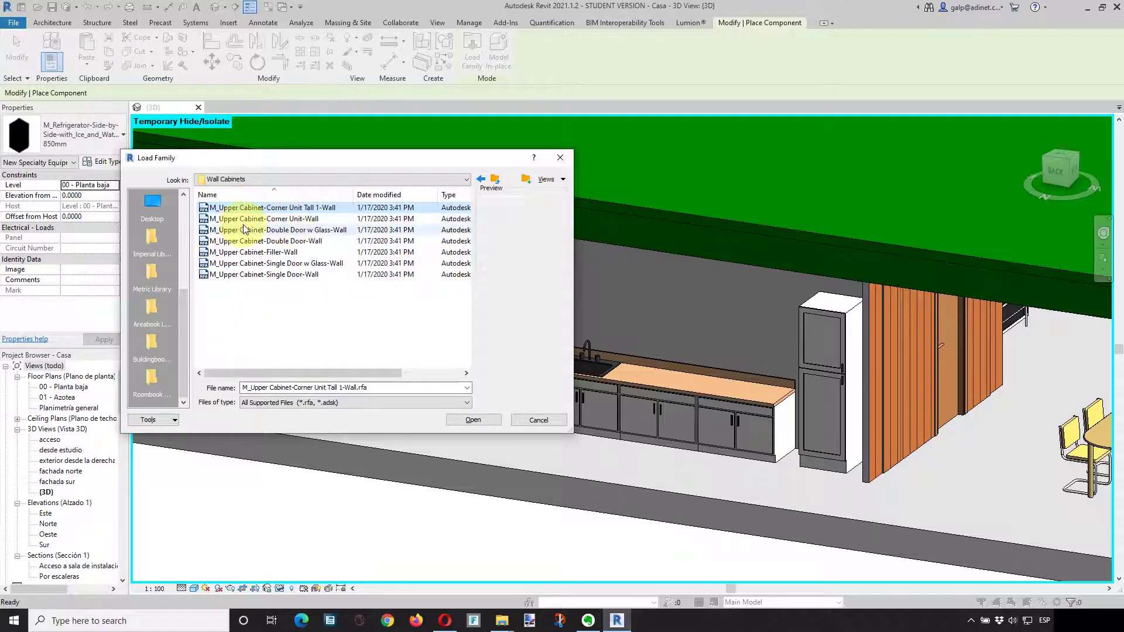
{"action": "left_click", "coordinate": [291, 241]}
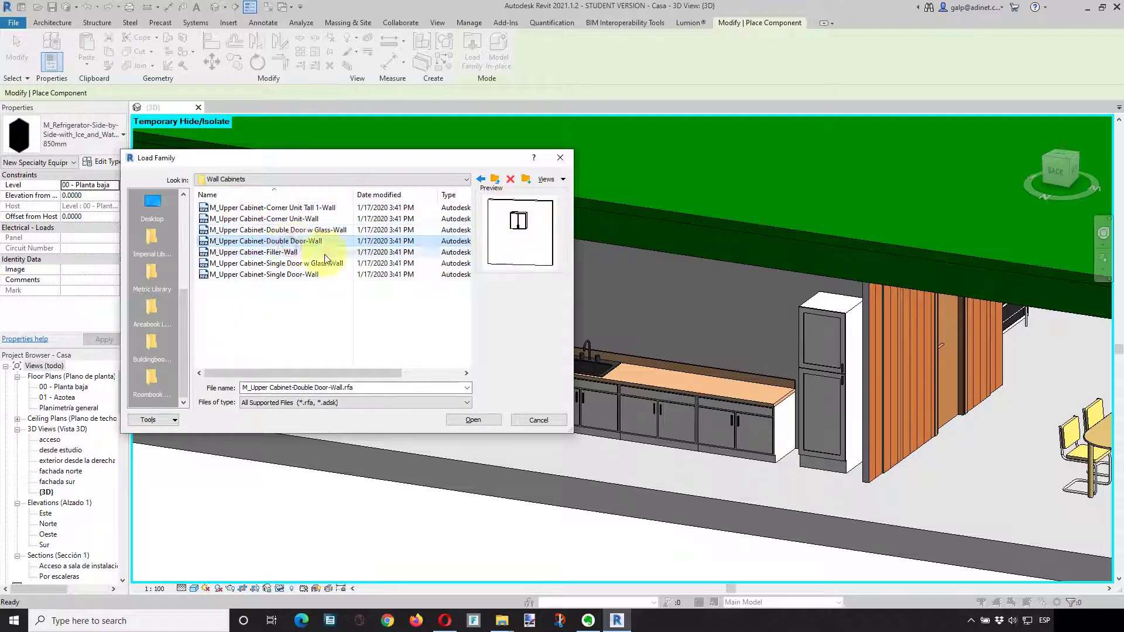
{"action": "left_click", "coordinate": [495, 180]}
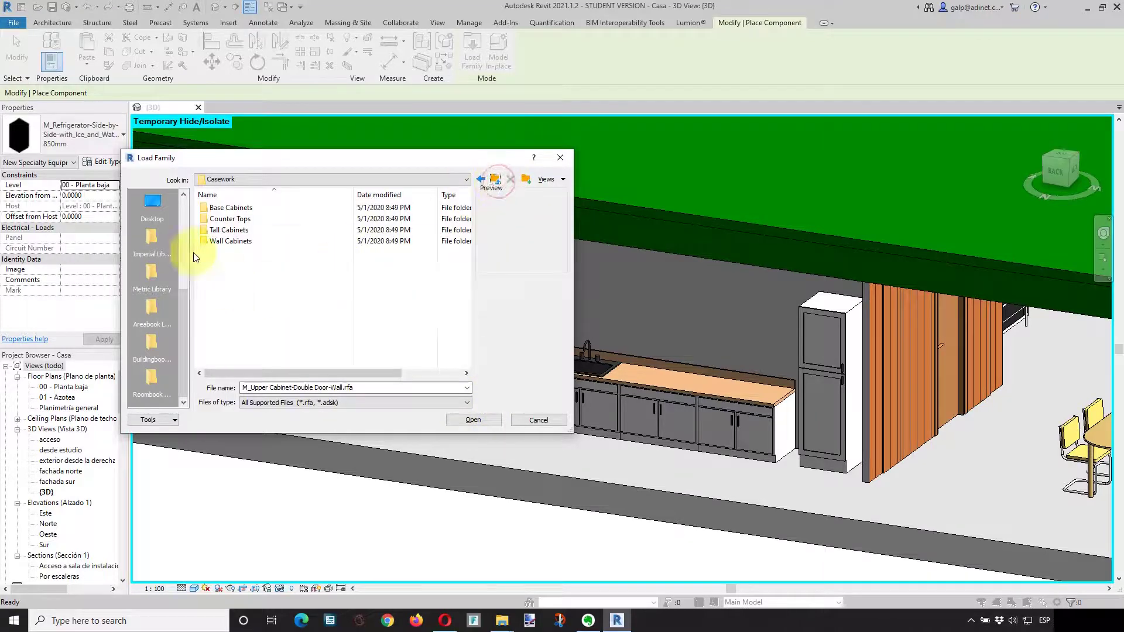
Compare Base Cabinets families and load M_Vanity Cabinet-Double Door & 4 Drawer.
{"action": "double_click", "coordinate": [234, 208]}
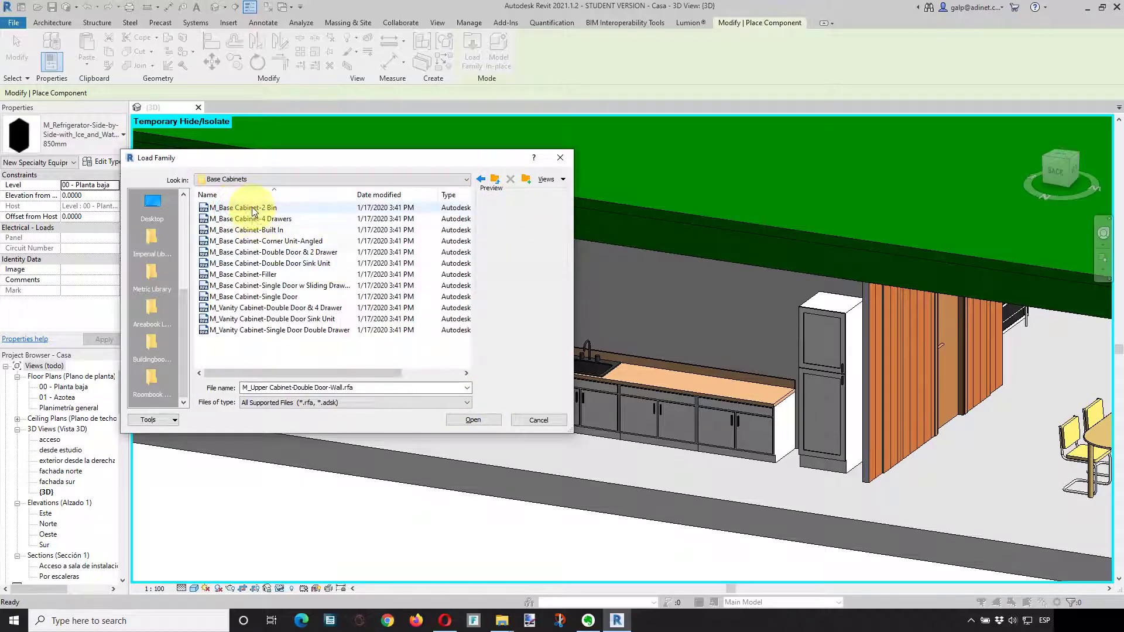
{"action": "left_click", "coordinate": [249, 209]}
{"action": "left_click", "coordinate": [260, 252]}
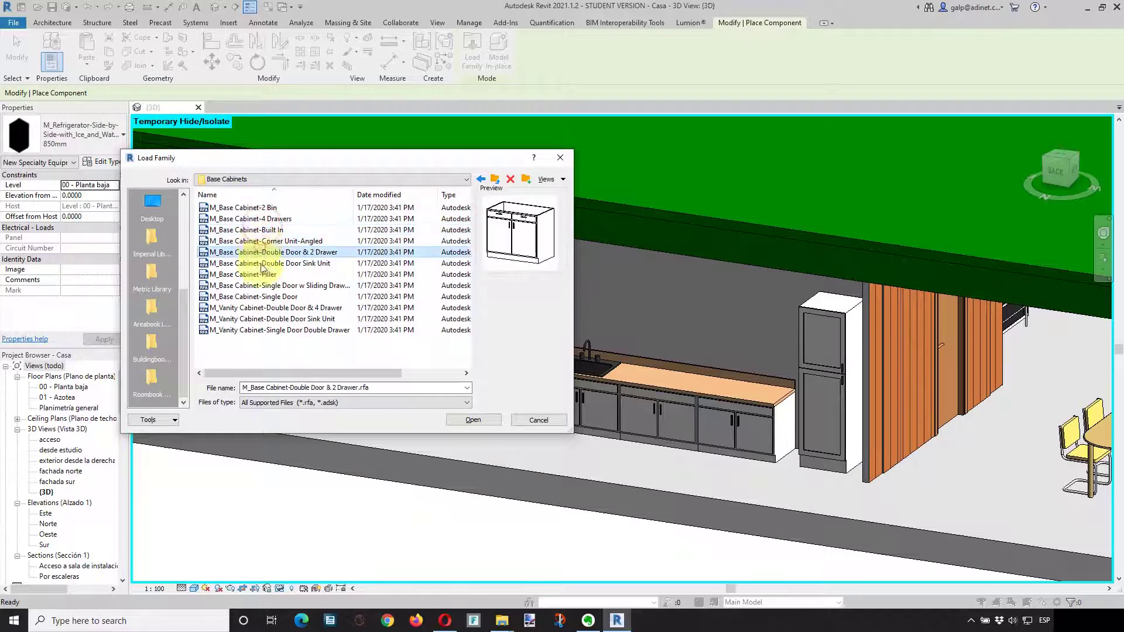
{"action": "left_click", "coordinate": [260, 286]}
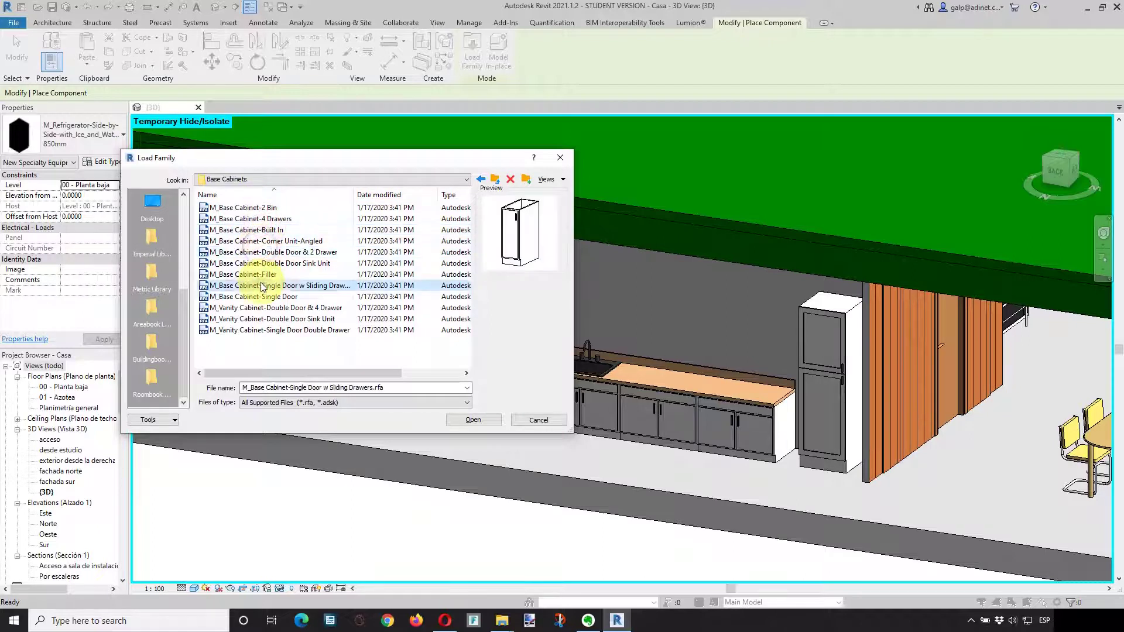
{"action": "left_click", "coordinate": [257, 330]}
{"action": "left_click", "coordinate": [272, 319]}
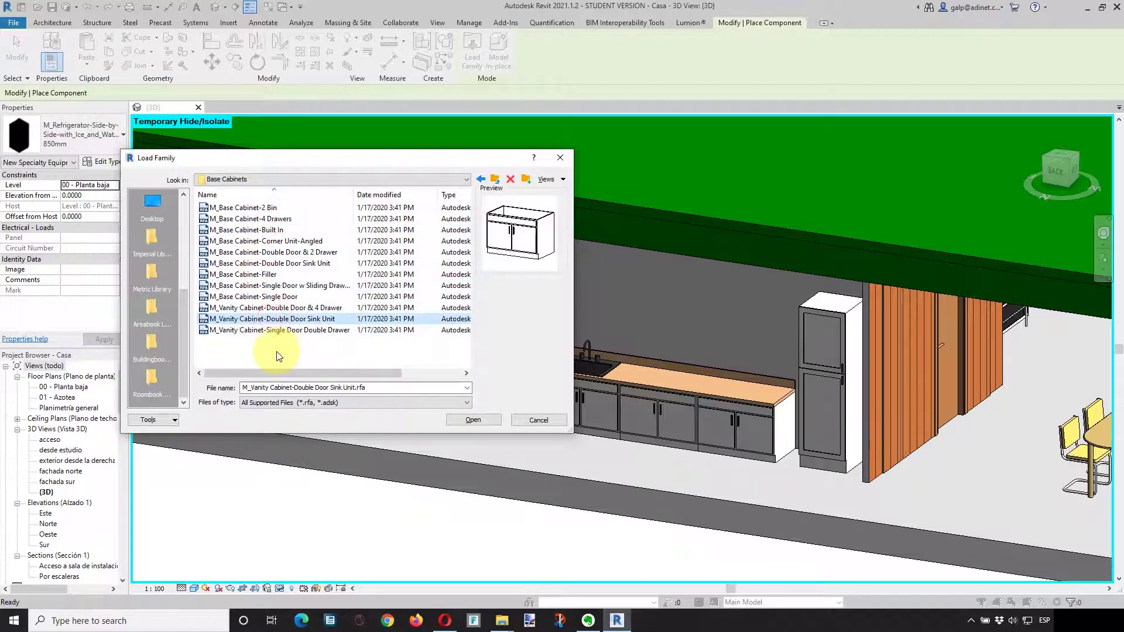
{"action": "left_click", "coordinate": [264, 309]}
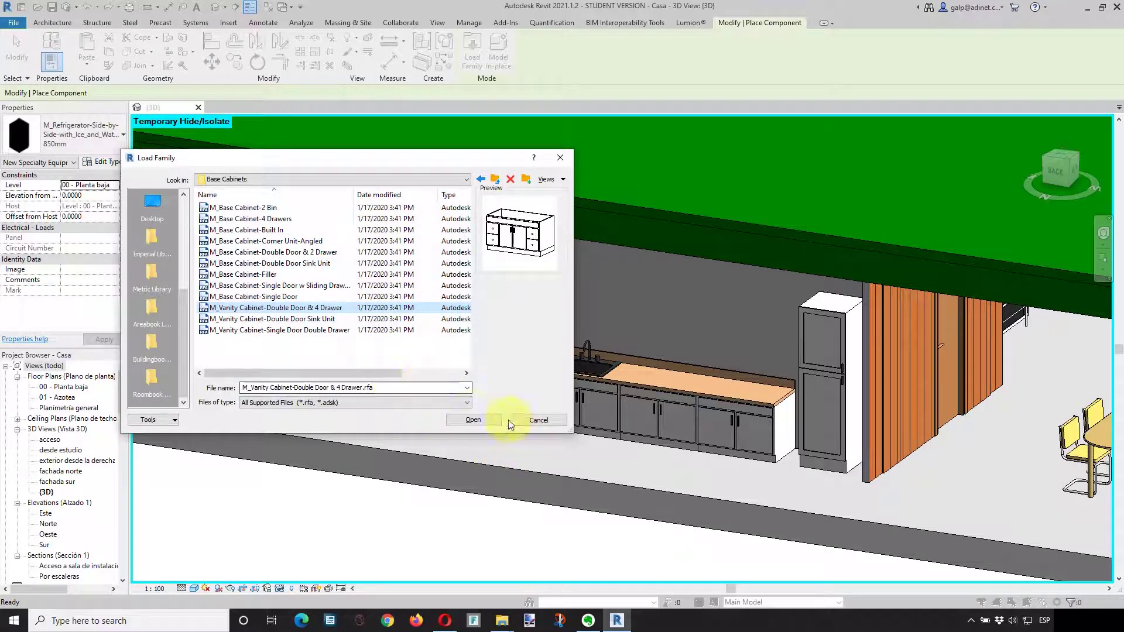
{"action": "left_click", "coordinate": [472, 422]}
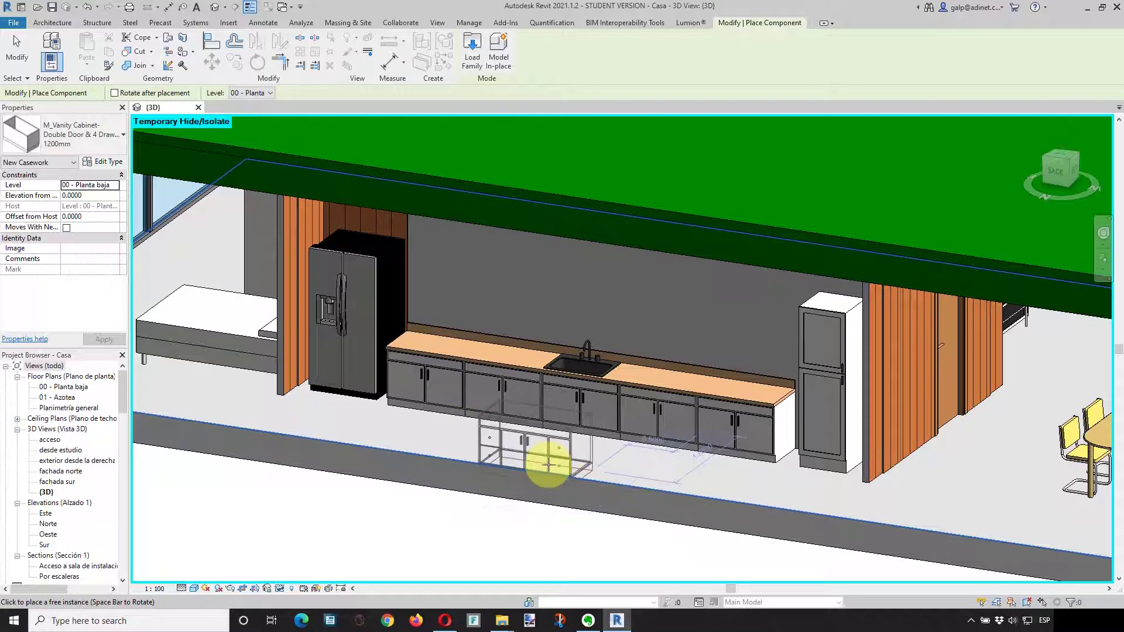
Place the 1200 mm vanity cabinet left of the refrigerator and end the Component tool.
{"action": "left_click", "coordinate": [285, 410]}
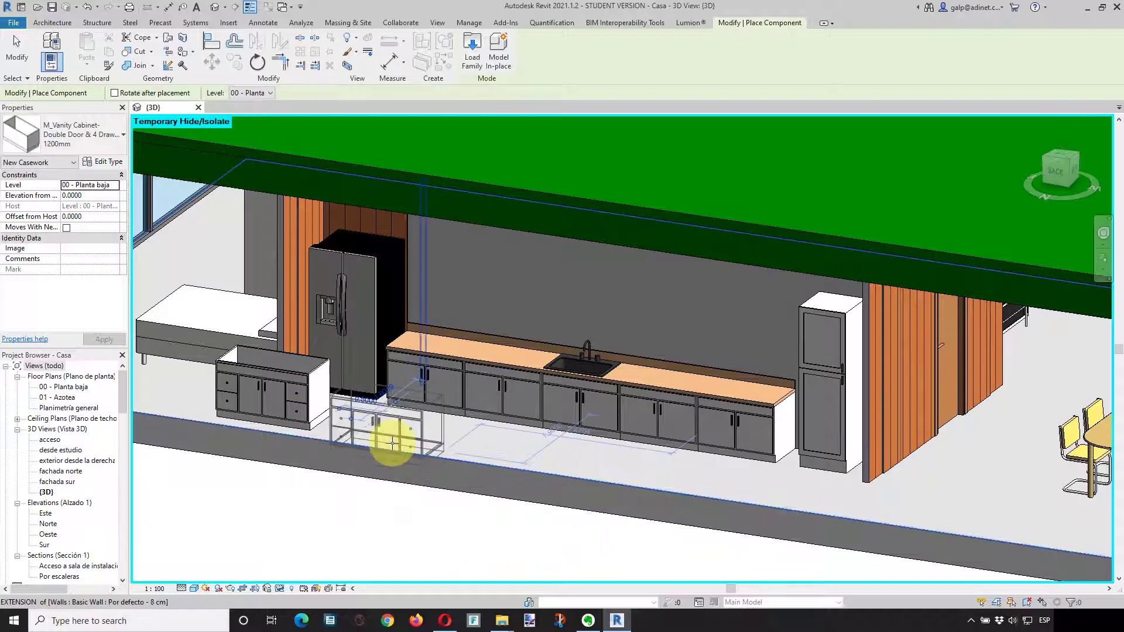
{"action": "left_click", "coordinate": [278, 455]}
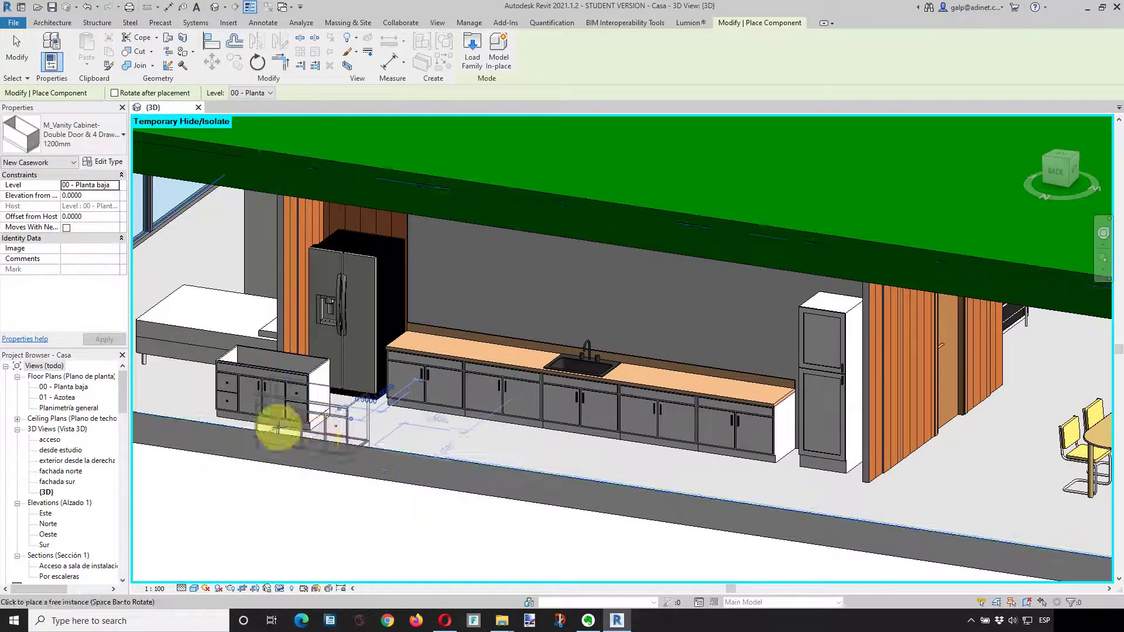
{"action": "left_click", "coordinate": [16, 47]}
{"action": "key", "text": "Escape"}
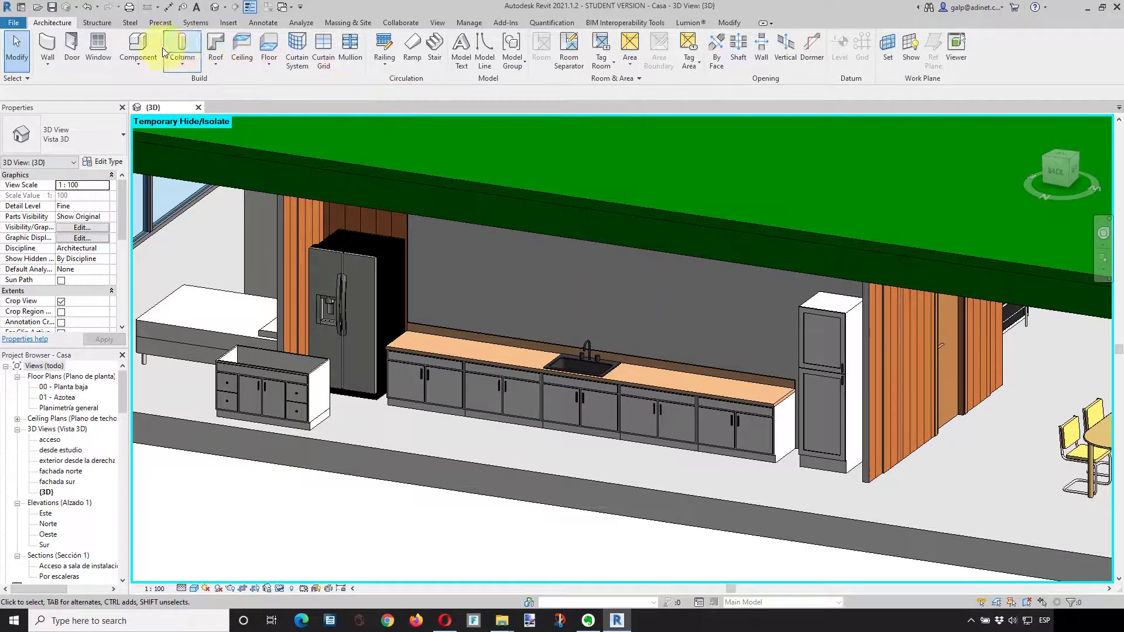
Load the M_Upper Cabinet-Double Door-Wall family from the Wall Cabinets folder.
{"action": "left_click", "coordinate": [147, 41]}
{"action": "left_click", "coordinate": [473, 51]}
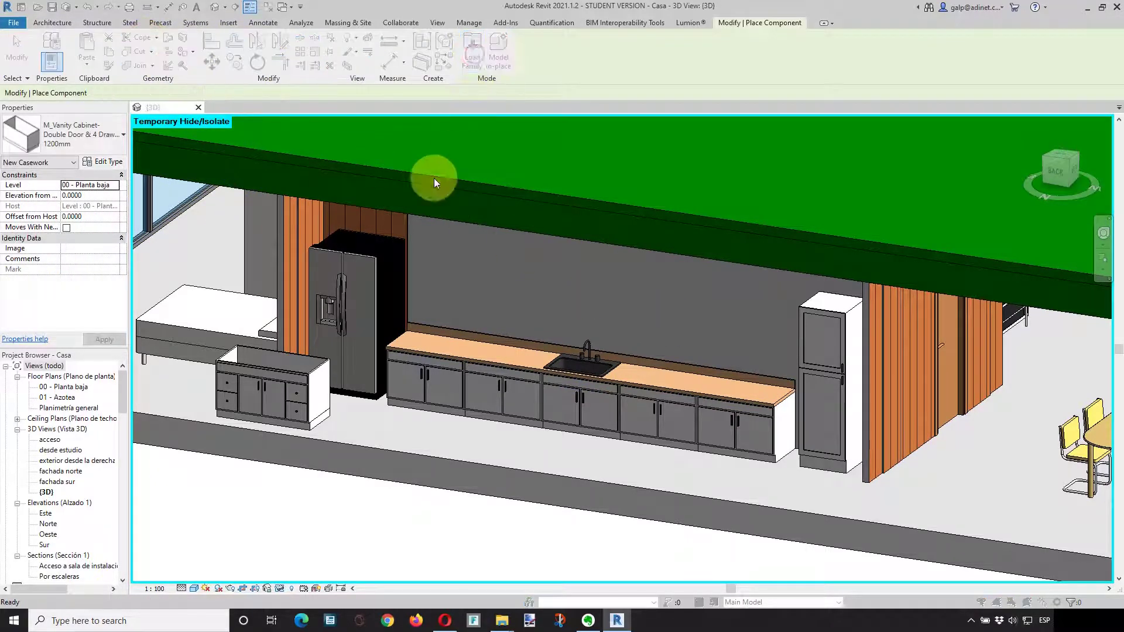
{"action": "left_click", "coordinate": [495, 180]}
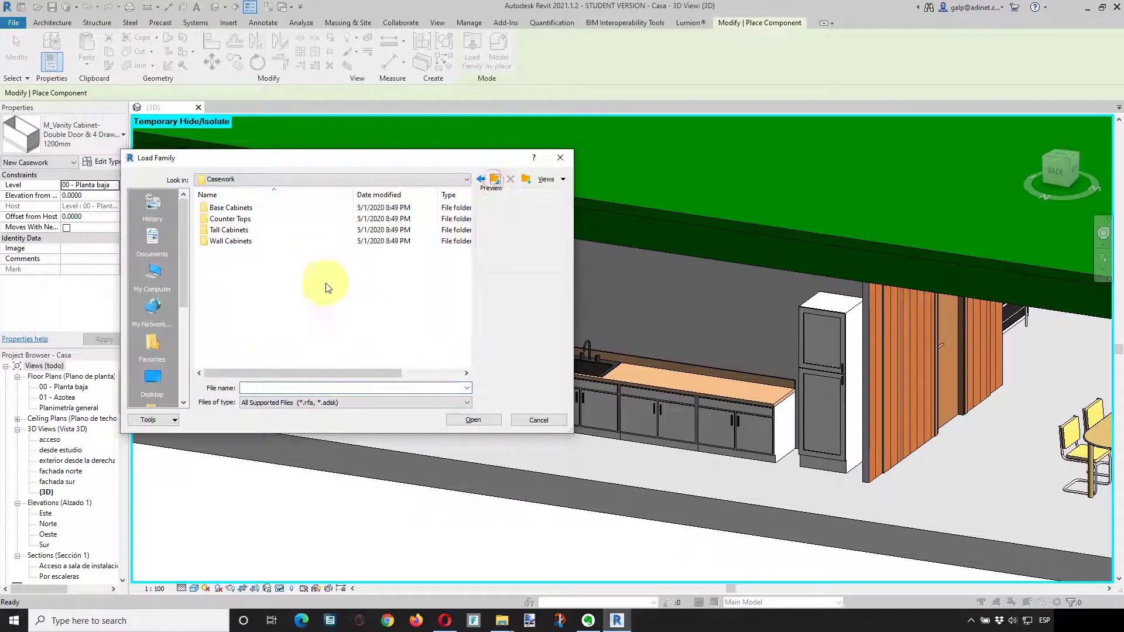
{"action": "double_click", "coordinate": [245, 241]}
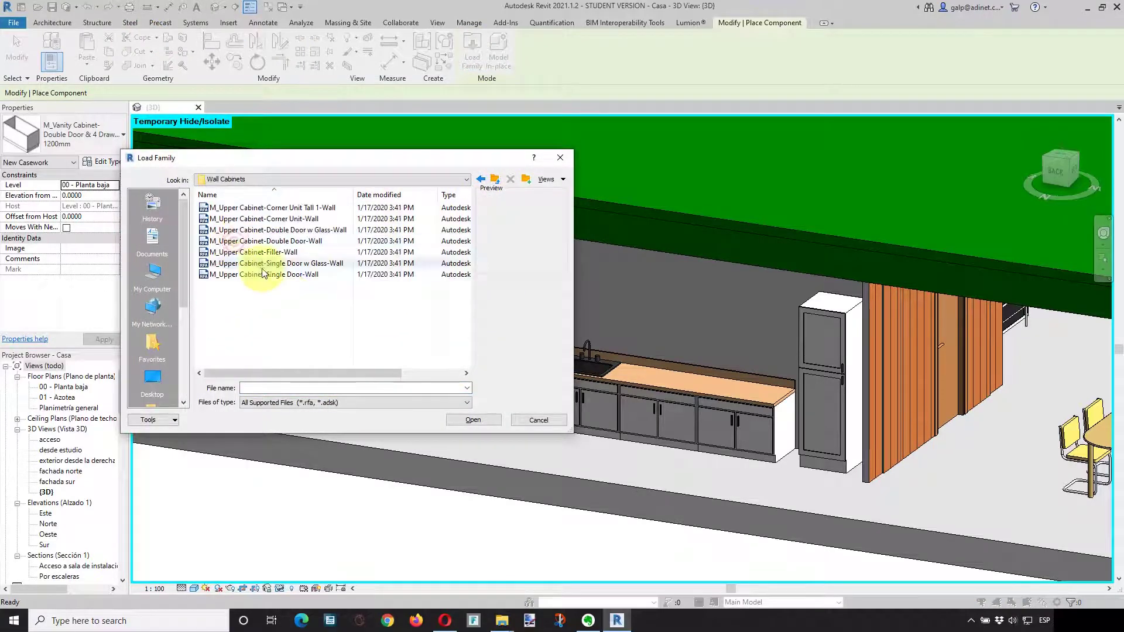
{"action": "left_click", "coordinate": [269, 219]}
{"action": "left_click", "coordinate": [264, 230]}
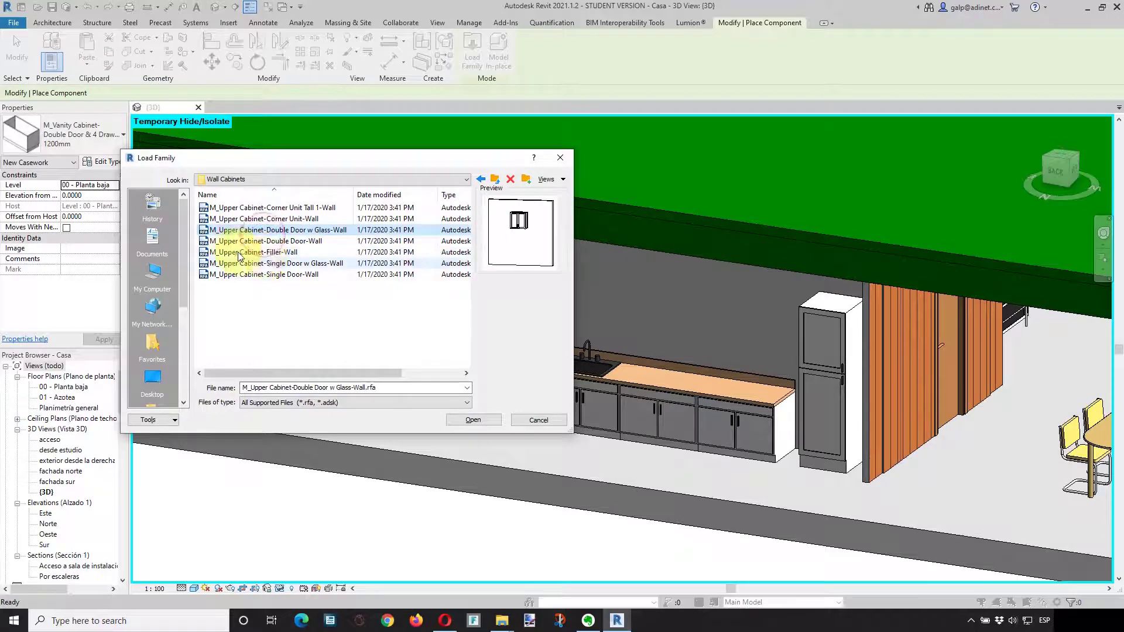
{"action": "left_click", "coordinate": [257, 241]}
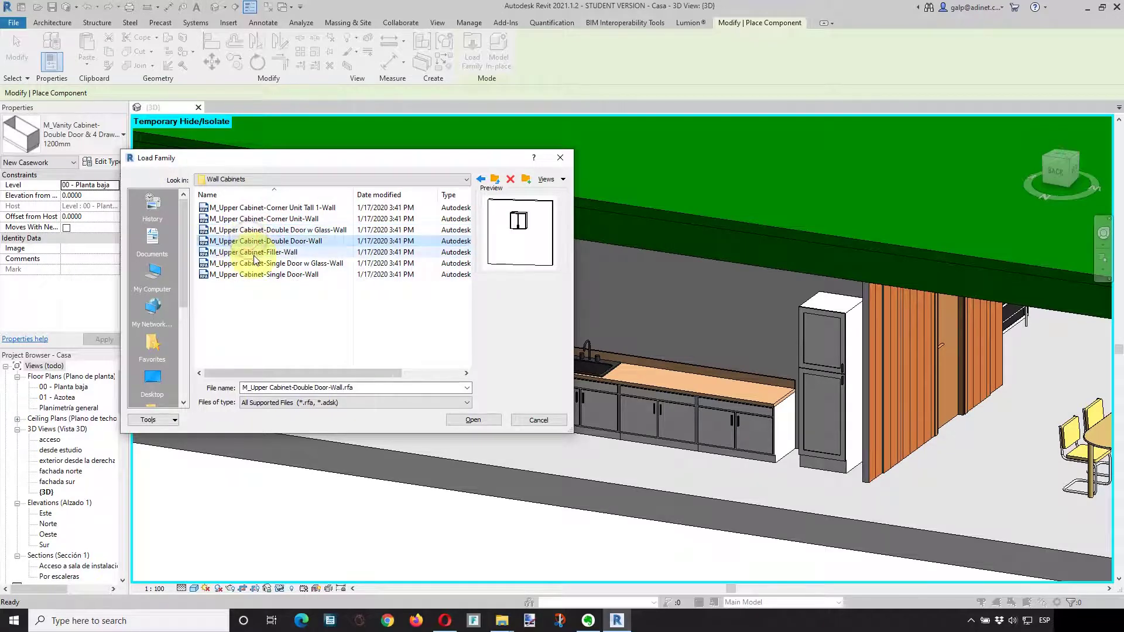
{"action": "left_click", "coordinate": [473, 421]}
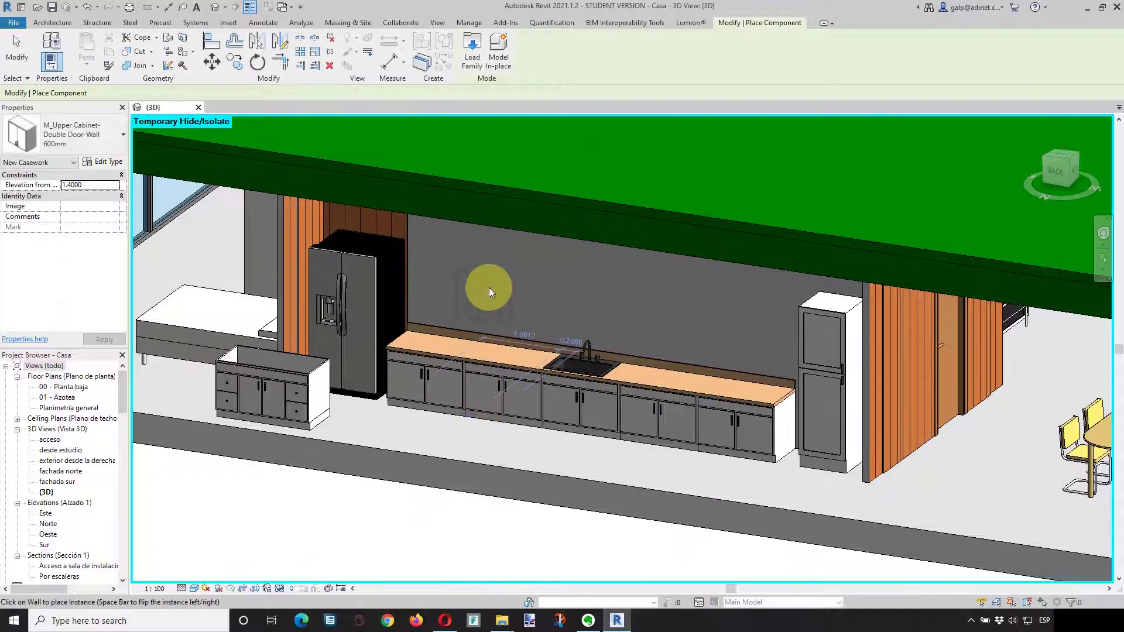
Hang the 600 mm upper cabinet on the wall and set its elevation to 1.8.
{"action": "left_click", "coordinate": [459, 241]}
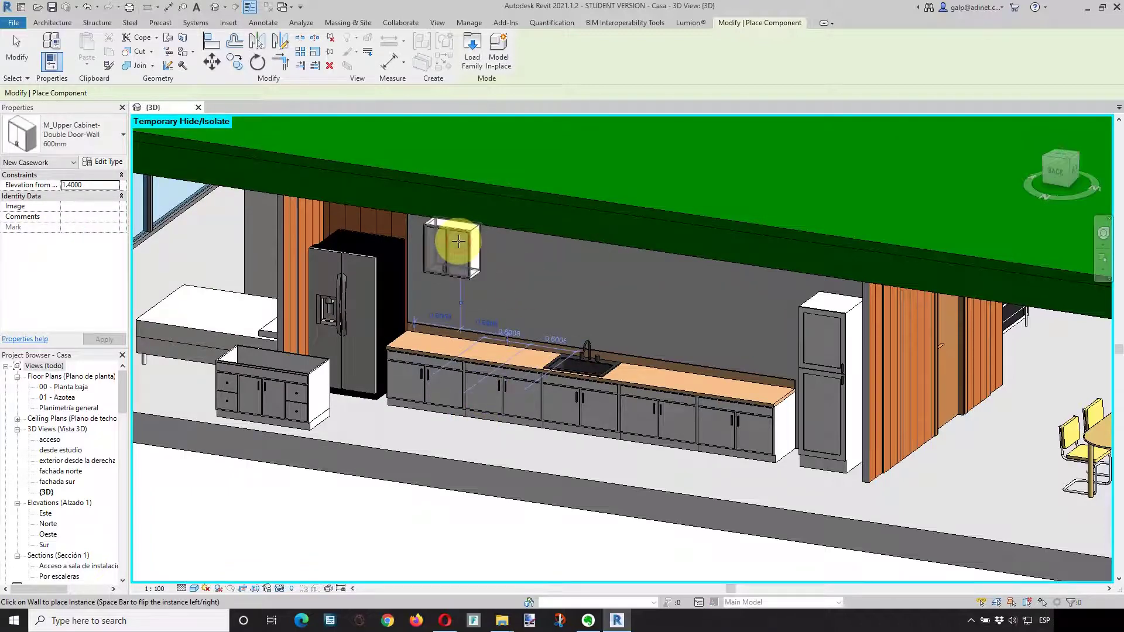
{"action": "left_click", "coordinate": [17, 51]}
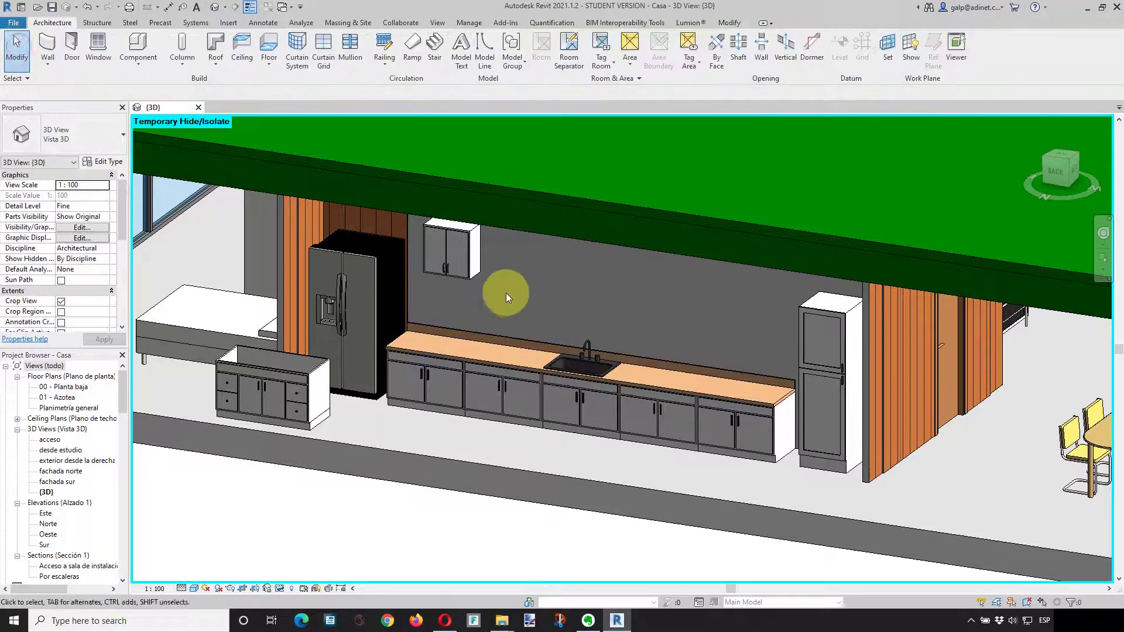
{"action": "left_click", "coordinate": [472, 260]}
{"action": "mouse_move", "coordinate": [566, 333]}
{"action": "middle_mouse_down", "text": "shift"}
{"action": "mouse_move", "coordinate": [501, 284]}
{"action": "mouse_move", "coordinate": [494, 253]}
{"action": "mouse_move", "coordinate": [507, 263]}
{"action": "mouse_move", "coordinate": [443, 269]}
{"action": "middle_mouse_up", "text": "shift"}
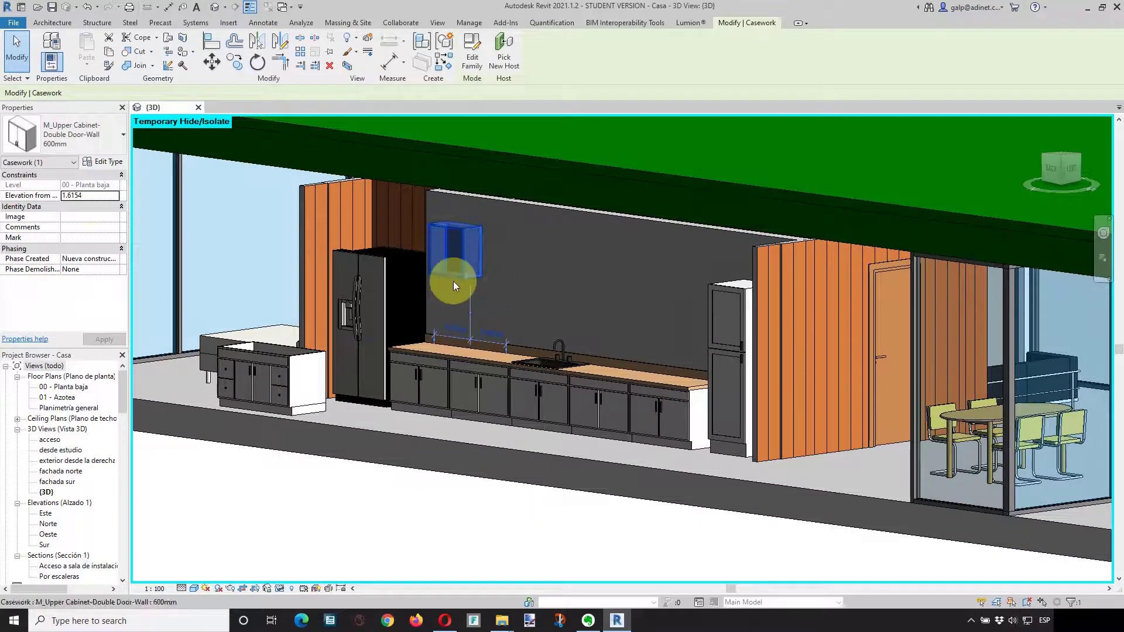
{"action": "left_click", "coordinate": [66, 198]}
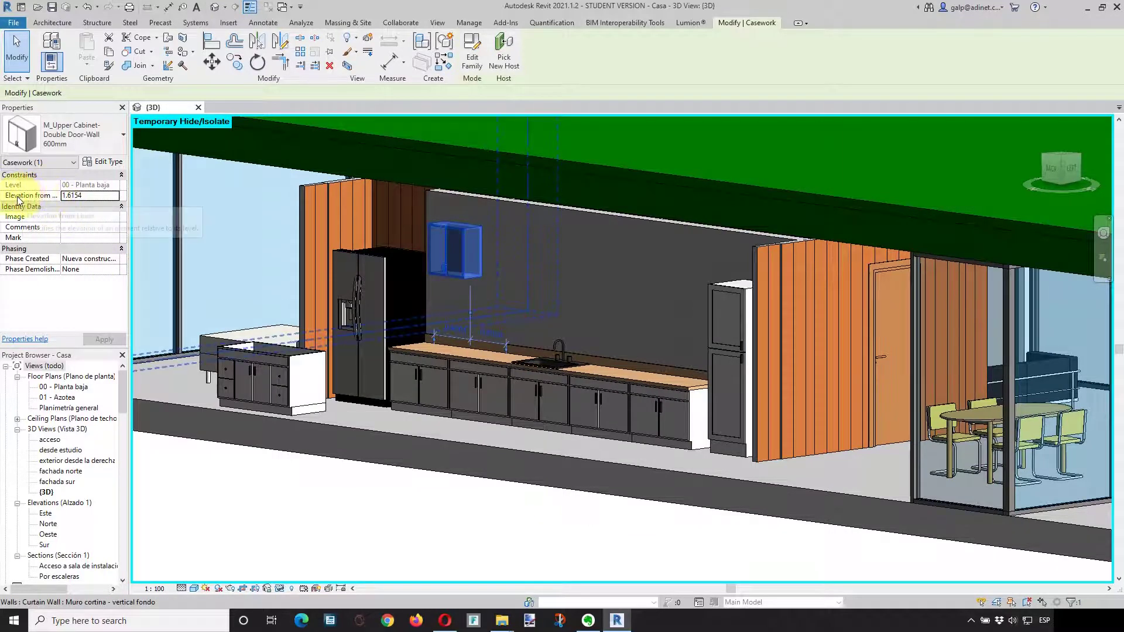
{"action": "double_click", "coordinate": [75, 197]}
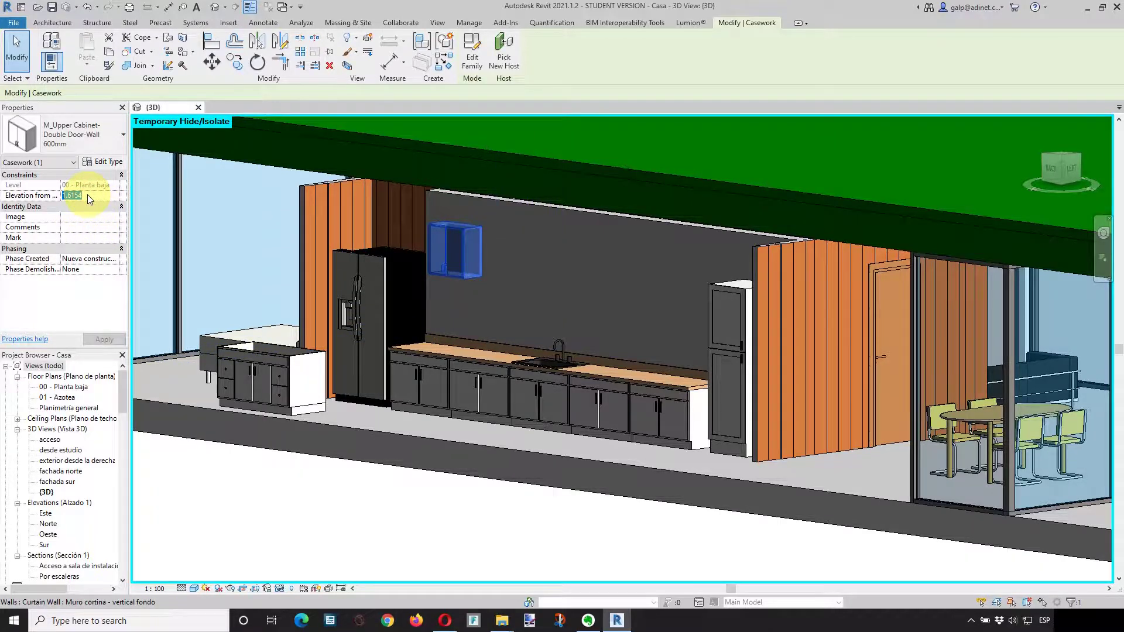
{"action": "type", "text": "1.8"}
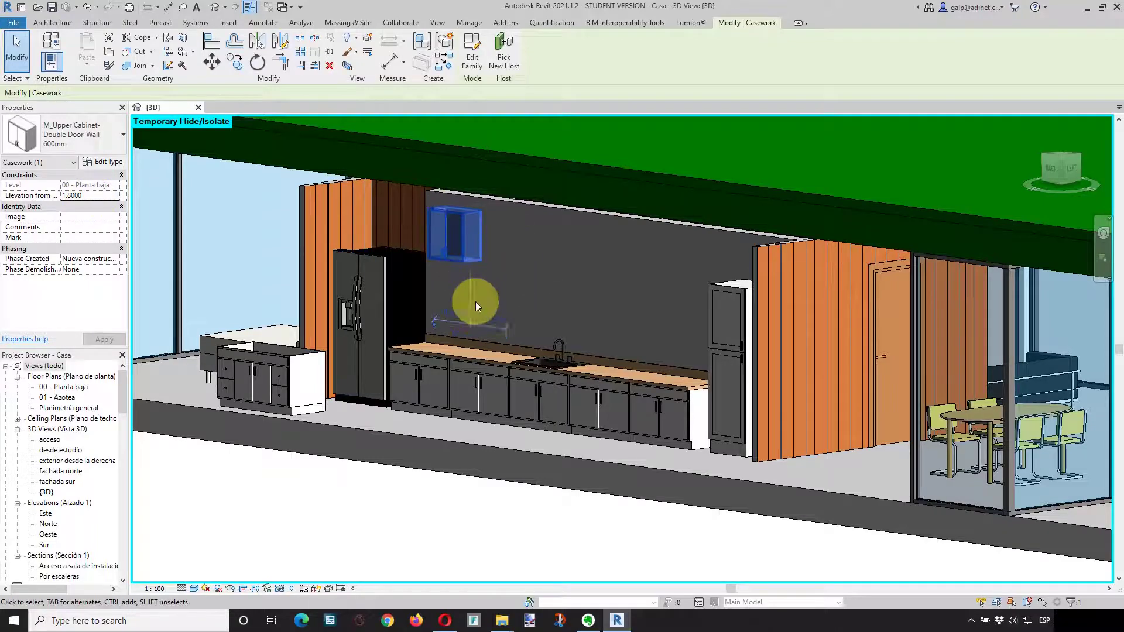
{"action": "left_click", "coordinate": [422, 498]}
{"action": "mouse_move", "coordinate": [440, 300]}
{"action": "middle_mouse_down", "text": "shift"}
{"action": "mouse_move", "coordinate": [613, 315]}
{"action": "mouse_move", "coordinate": [476, 289]}
{"action": "mouse_move", "coordinate": [499, 291]}
{"action": "mouse_move", "coordinate": [433, 219]}
{"action": "middle_mouse_up", "text": "shift"}
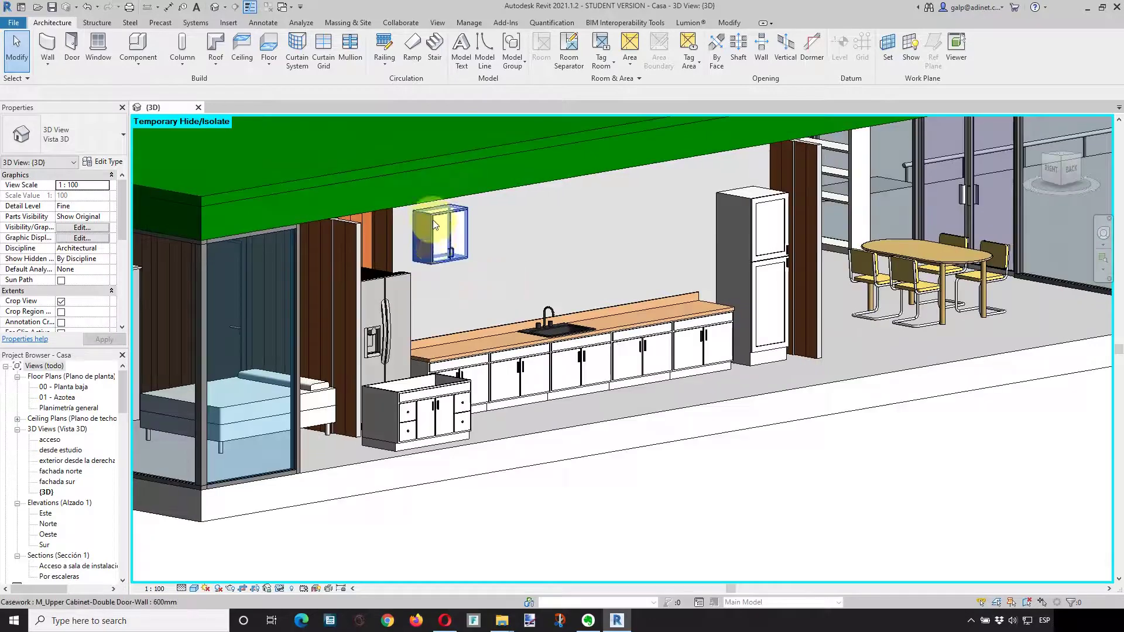
{"action": "mouse_move", "coordinate": [573, 278]}
{"action": "middle_mouse_down", "text": "shift"}
{"action": "mouse_move", "coordinate": [439, 294]}
{"action": "mouse_move", "coordinate": [449, 301]}
{"action": "middle_mouse_up", "text": "shift"}
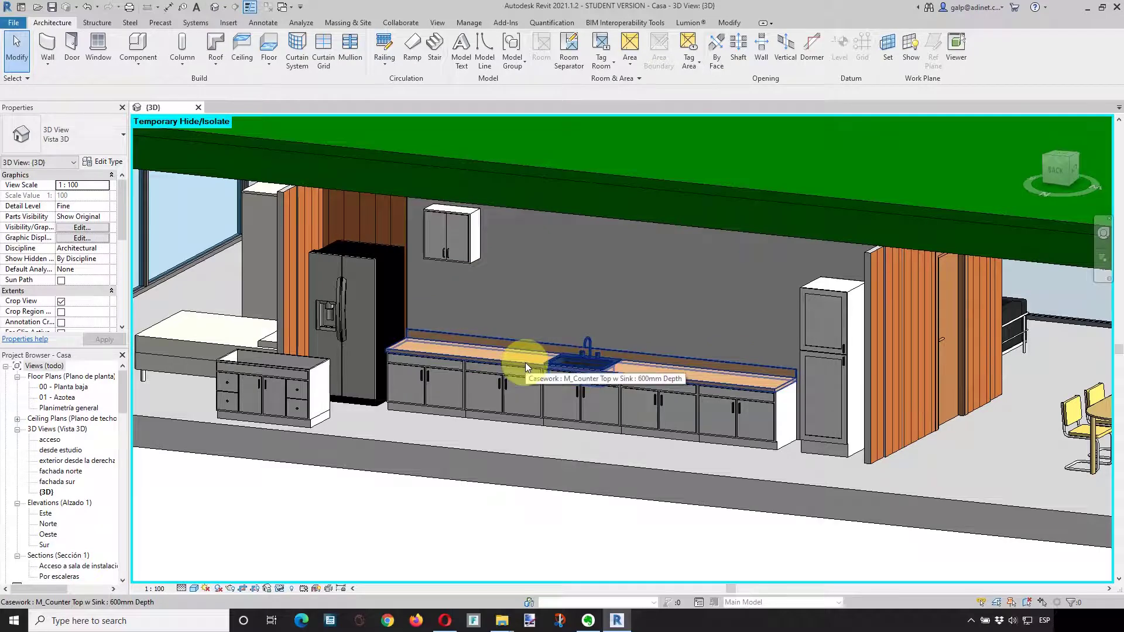
{"action": "left_click", "coordinate": [848, 306]}
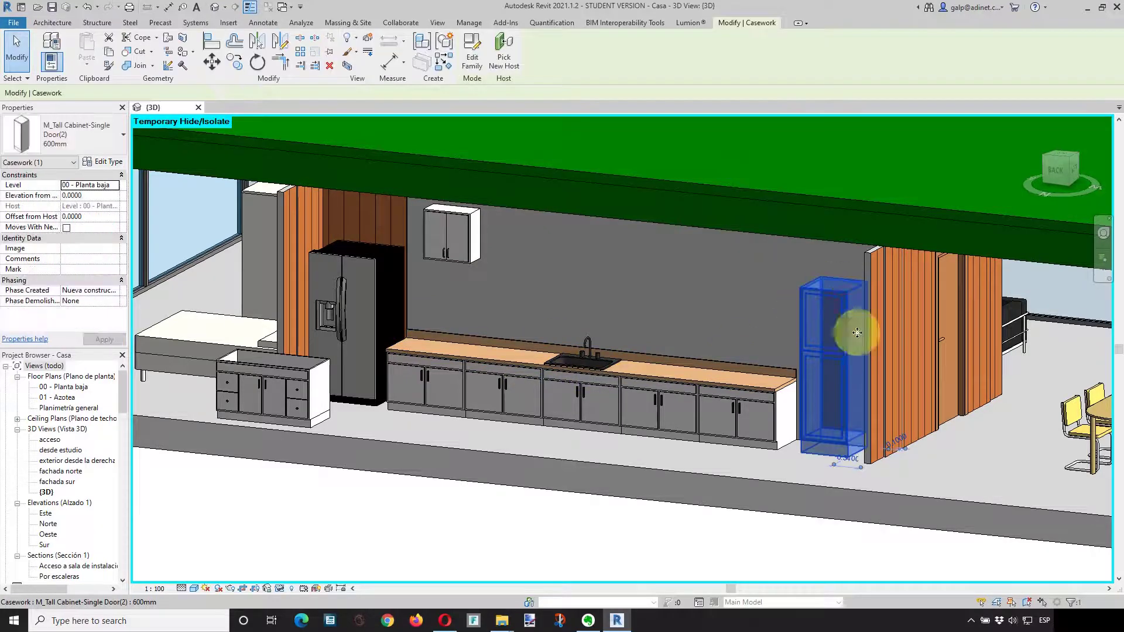
{"action": "left_click", "coordinate": [601, 537]}
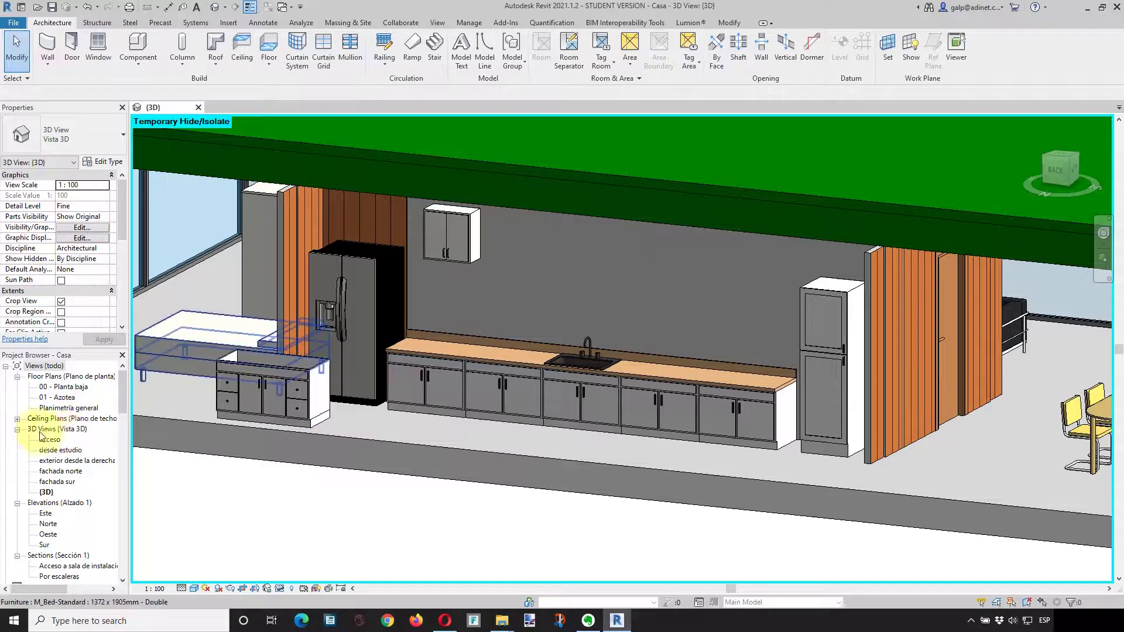
Open the 00 - Planta baja plan and nudge the vanity cabinet slightly down.
{"action": "double_click", "coordinate": [67, 388]}
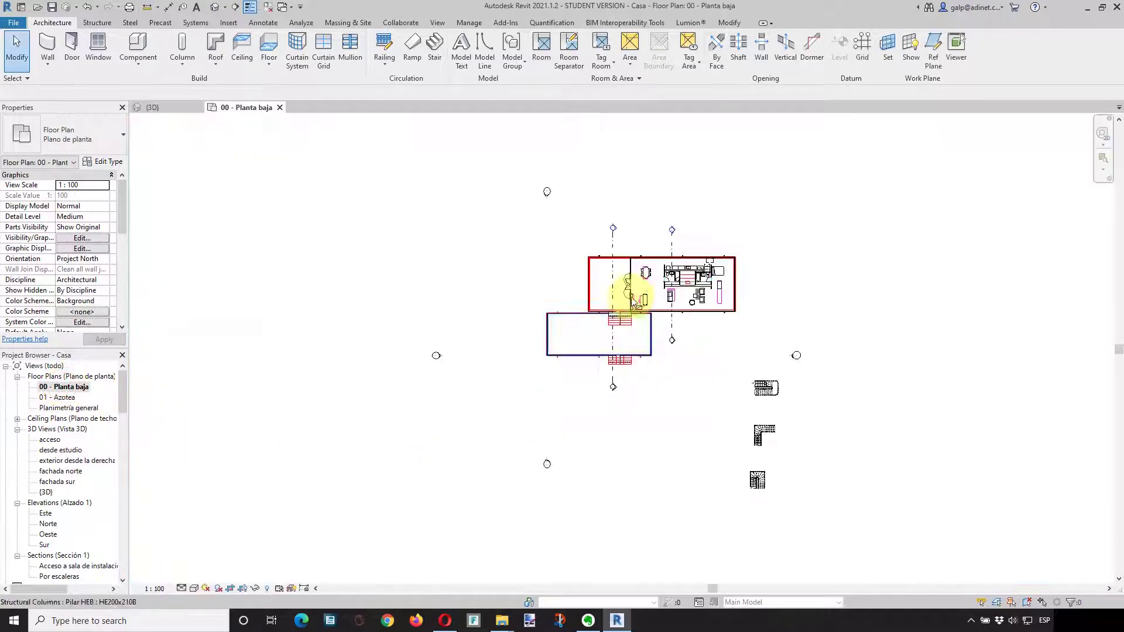
{"action": "scroll", "coordinate": [732, 251], "scroll_direction": "up", "scroll_amount": 3}
{"action": "scroll", "coordinate": [695, 231], "scroll_direction": "up", "scroll_amount": 3}
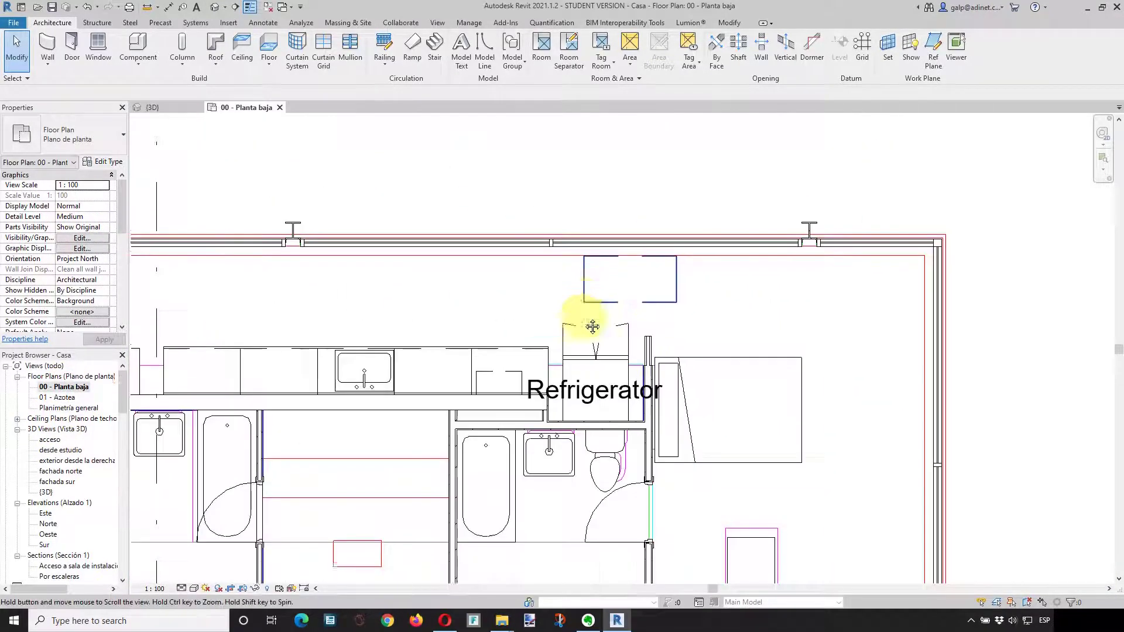
{"action": "scroll", "coordinate": [593, 321], "scroll_direction": "up", "scroll_amount": 2}
{"action": "left_click", "coordinate": [680, 408]}
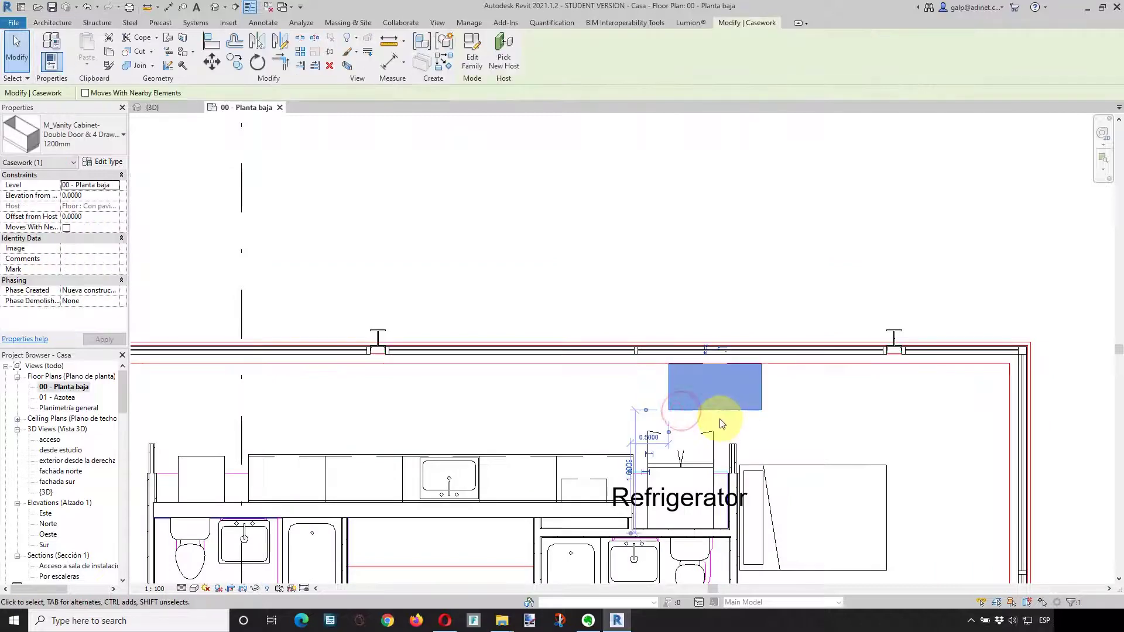
{"action": "left_click_drag", "start_coordinate": [721, 424], "coordinate": [722, 430]}
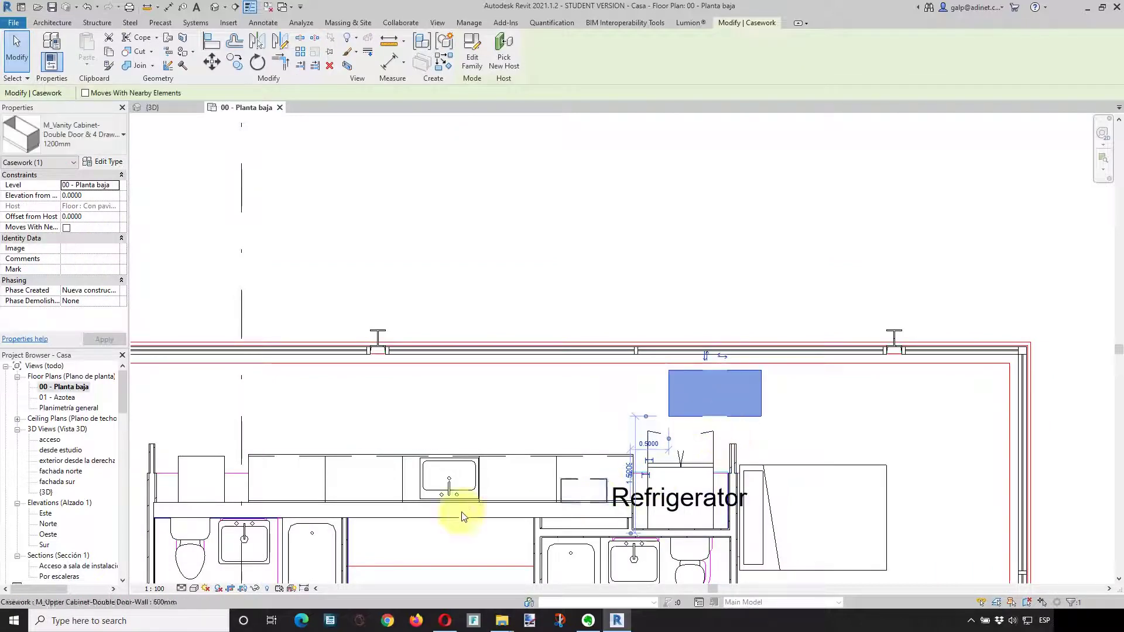
{"action": "left_click", "coordinate": [544, 253]}
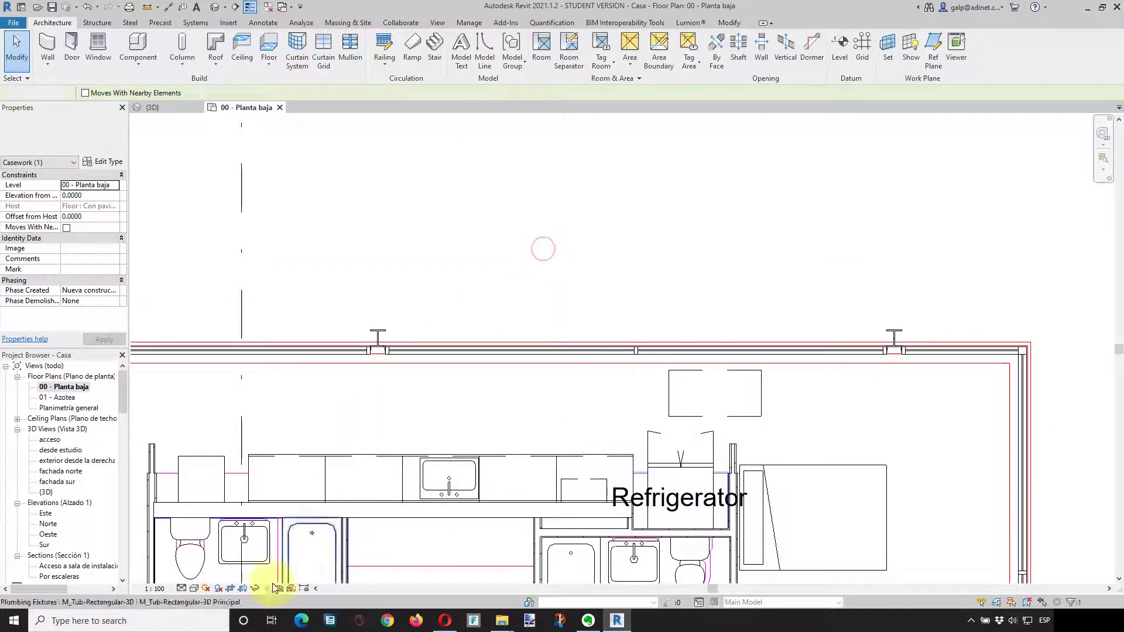
Set the floor plan's detail level to Medium.
{"action": "left_click", "coordinate": [183, 589]}
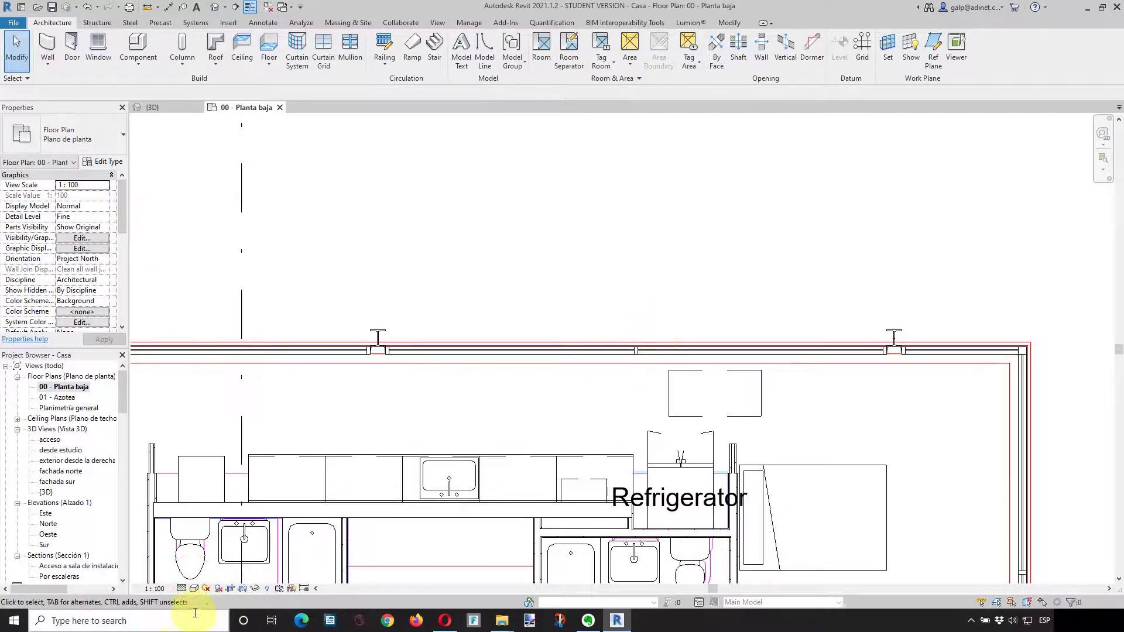
{"action": "left_click", "coordinate": [182, 588]}
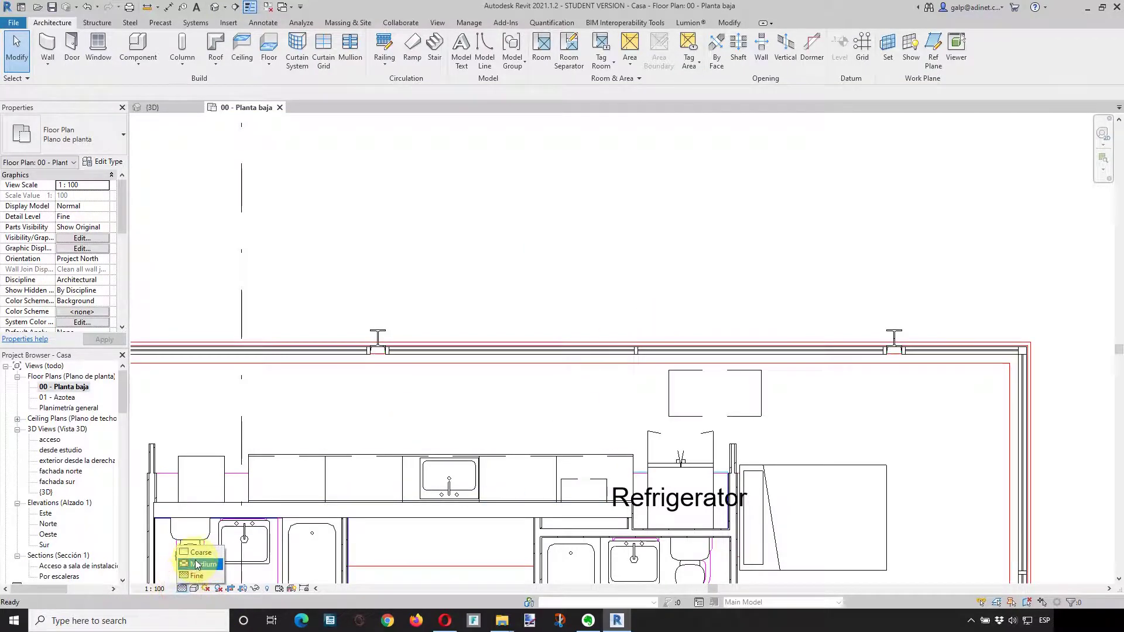
{"action": "left_click", "coordinate": [195, 564]}
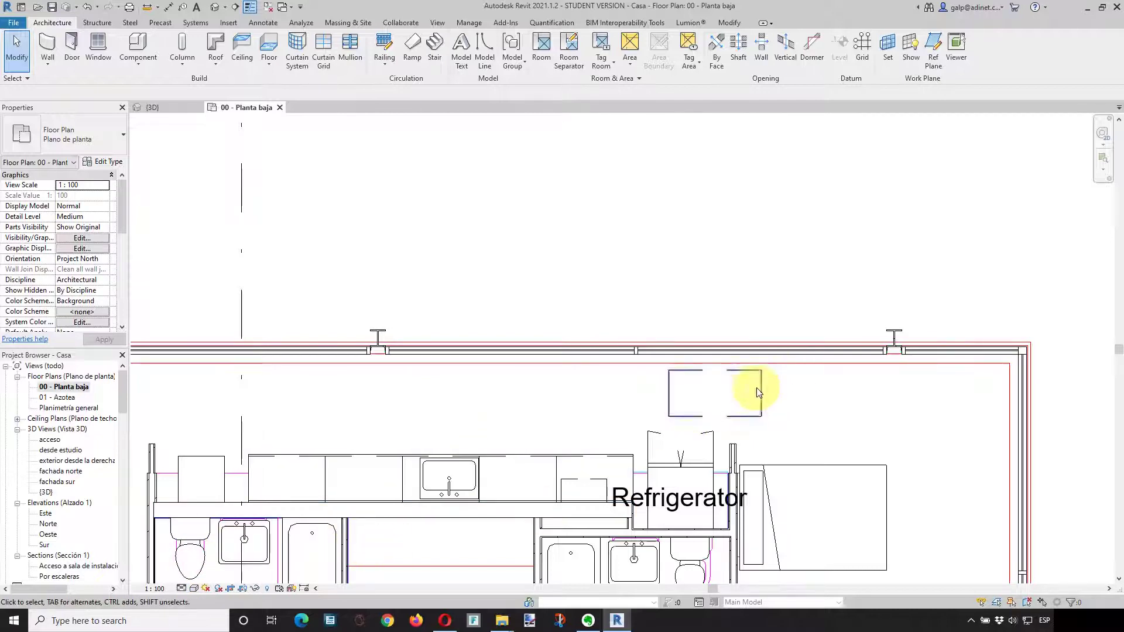
Copy the vanity cabinet twice to the left, one cabinet-width apart, using Multiple.
{"action": "left_click", "coordinate": [673, 391]}
{"action": "left_click", "coordinate": [236, 66]}
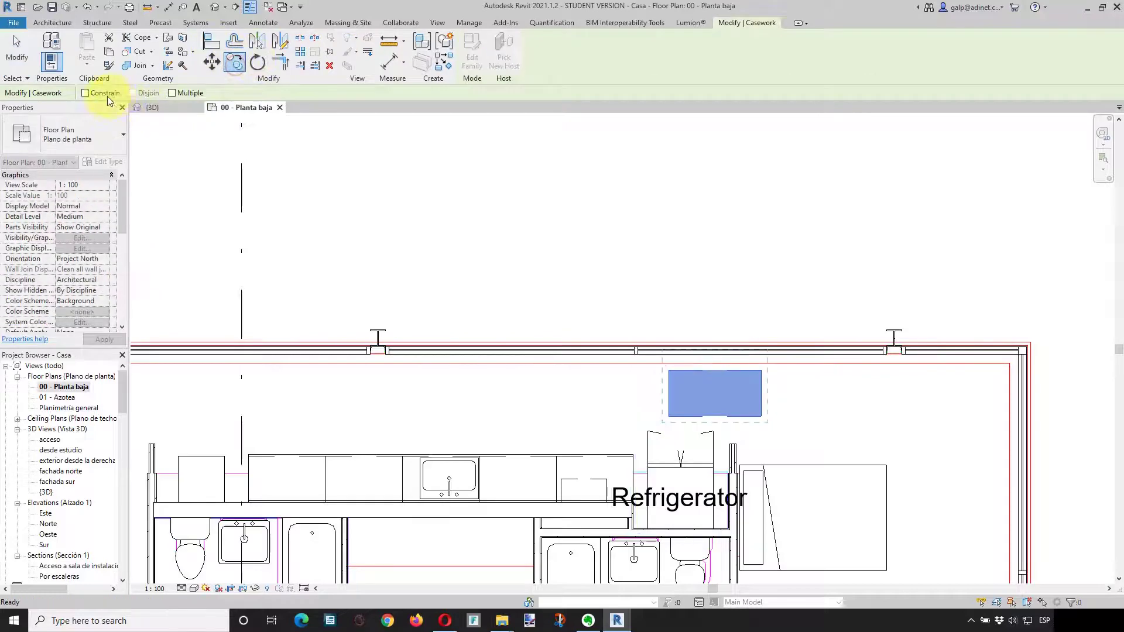
{"action": "left_click", "coordinate": [172, 93]}
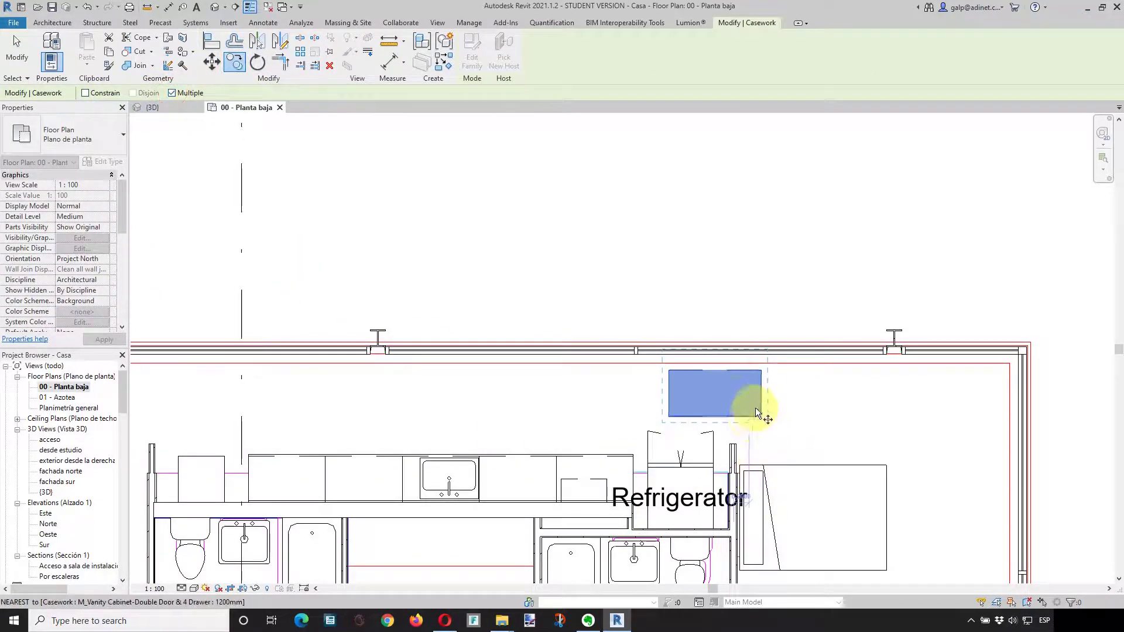
{"action": "scroll", "coordinate": [757, 405], "scroll_direction": "up", "scroll_amount": 3}
{"action": "left_click", "coordinate": [771, 447]}
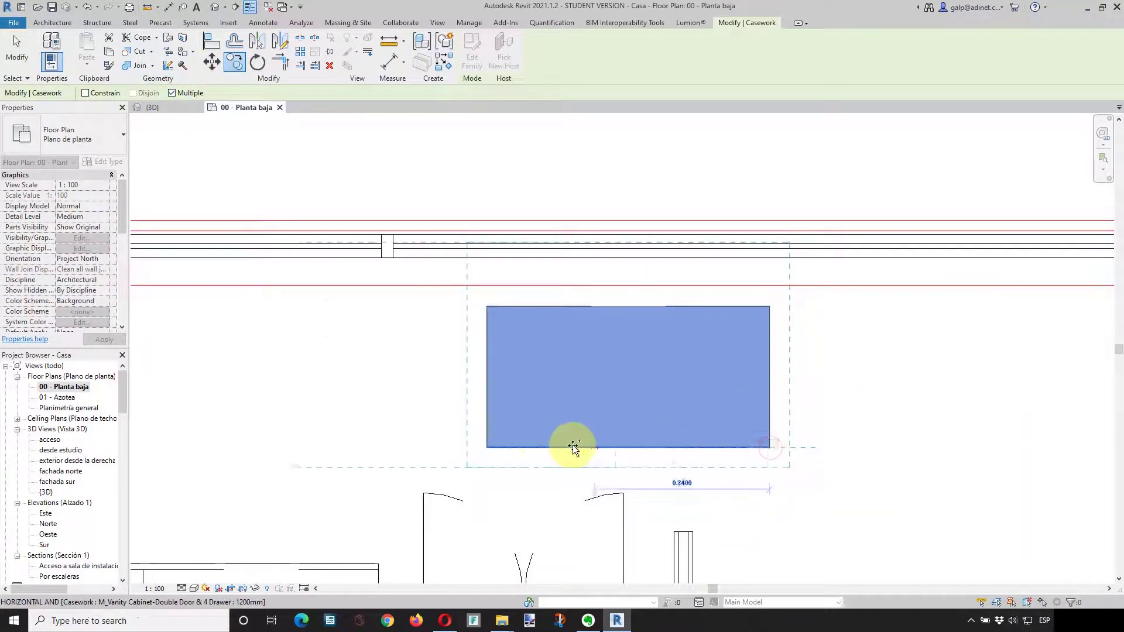
{"action": "left_click", "coordinate": [487, 447]}
{"action": "left_click", "coordinate": [204, 448]}
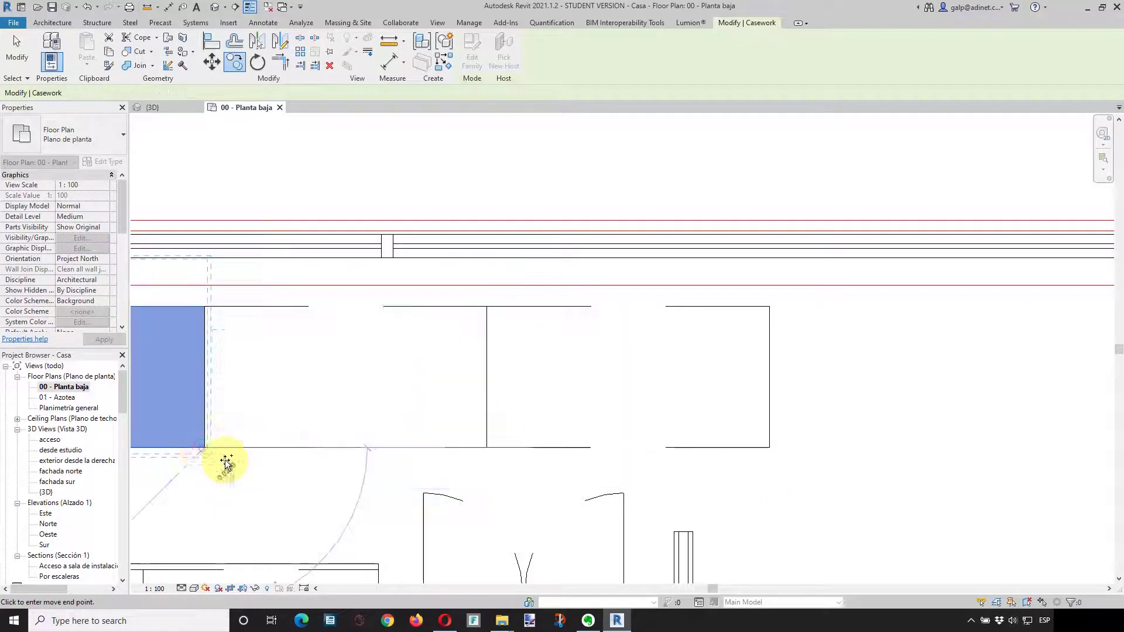
{"action": "left_click", "coordinate": [16, 59]}
Inspect the new three-cabinet row in the 3D kitchen view.
{"action": "left_click", "coordinate": [151, 107]}
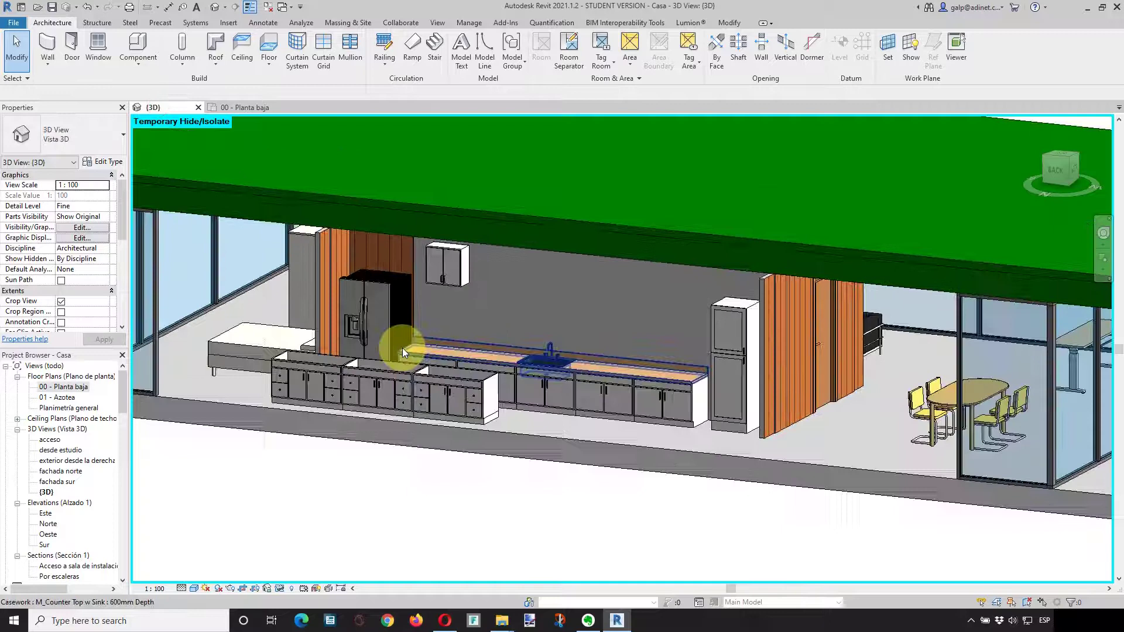
{"action": "middle_click_drag", "start_coordinate": [402, 348], "coordinate": [401, 414], "text": "shift"}
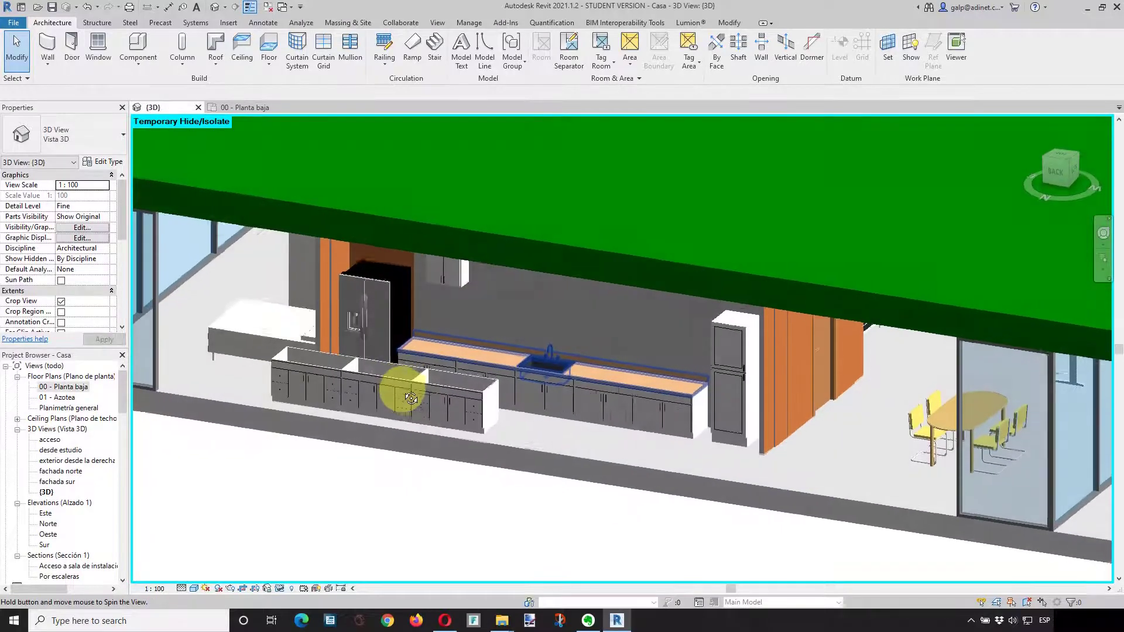
{"action": "scroll", "coordinate": [287, 356], "scroll_direction": "up", "scroll_amount": 2}
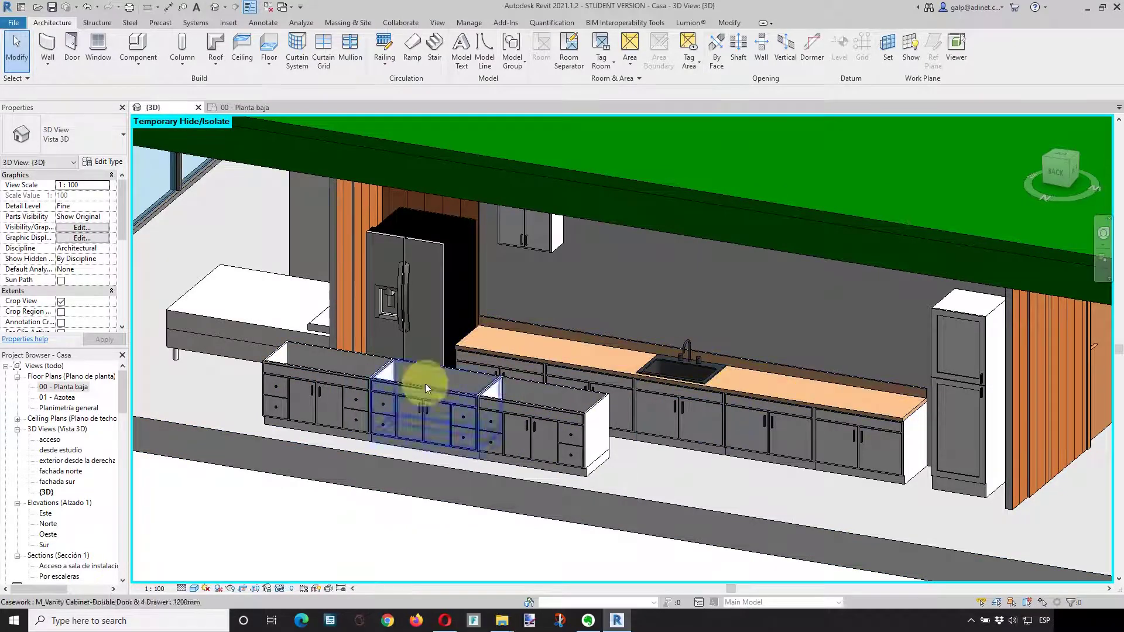
{"action": "left_click", "coordinate": [847, 406]}
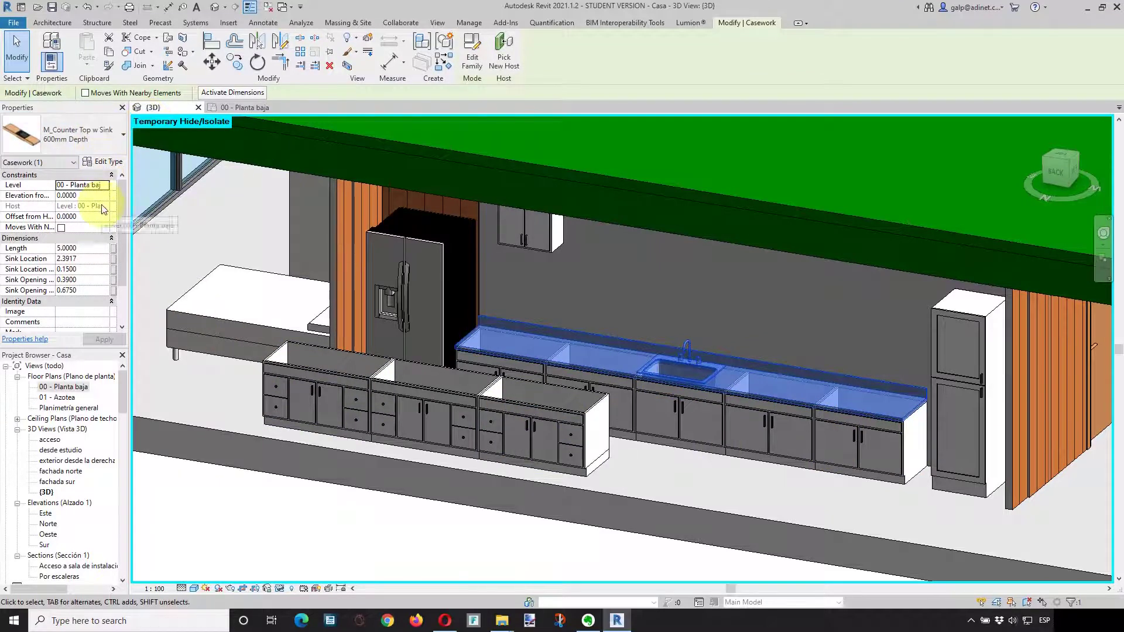
{"action": "left_click", "coordinate": [652, 233]}
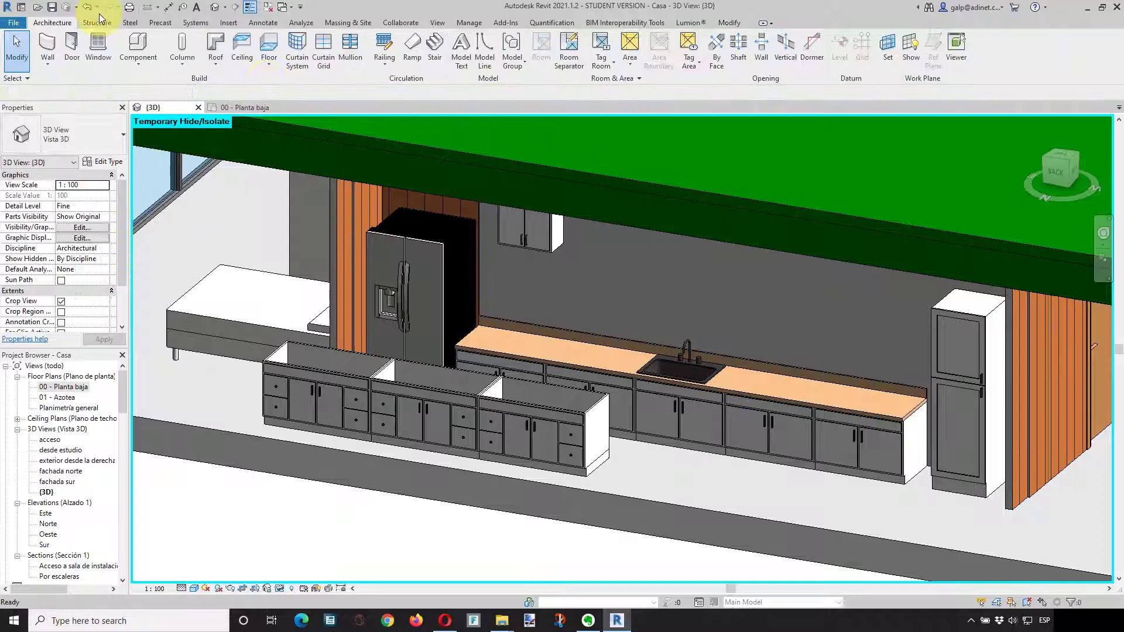
Preview the Casework > Counter Tops families and cancel without loading any.
{"action": "left_click", "coordinate": [151, 40]}
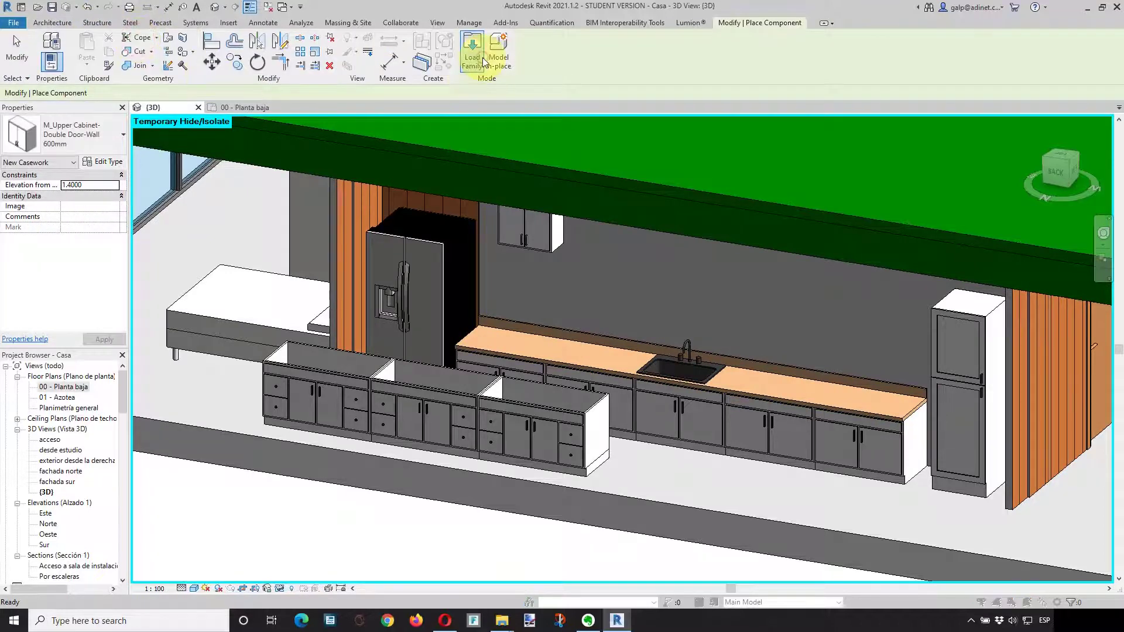
{"action": "left_click", "coordinate": [472, 53]}
{"action": "left_click", "coordinate": [497, 178]}
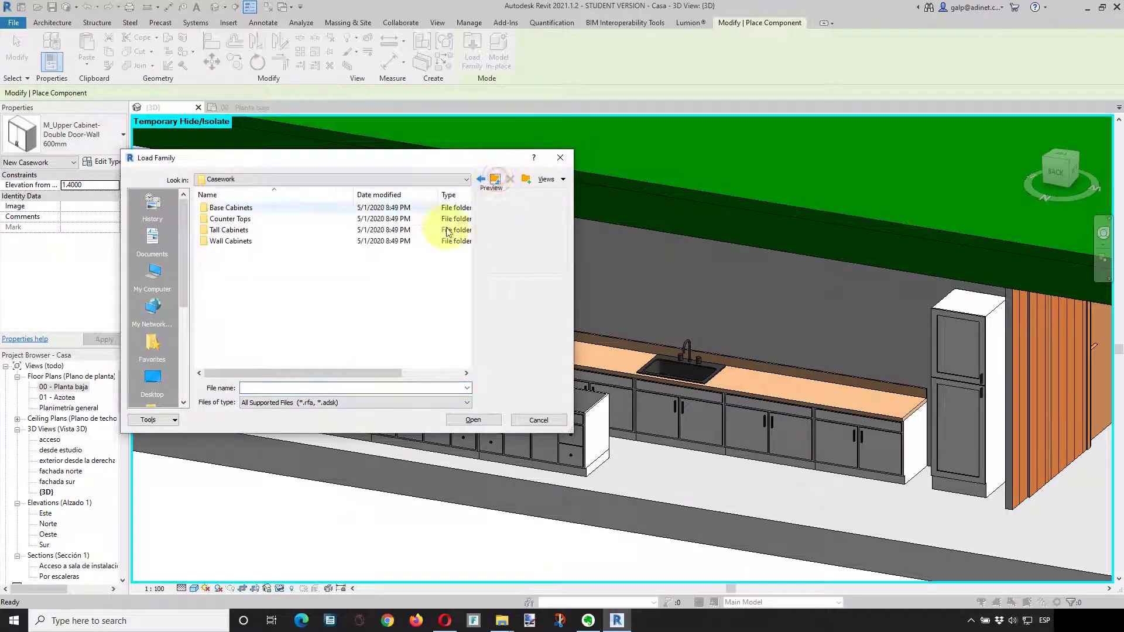
{"action": "double_click", "coordinate": [234, 220]}
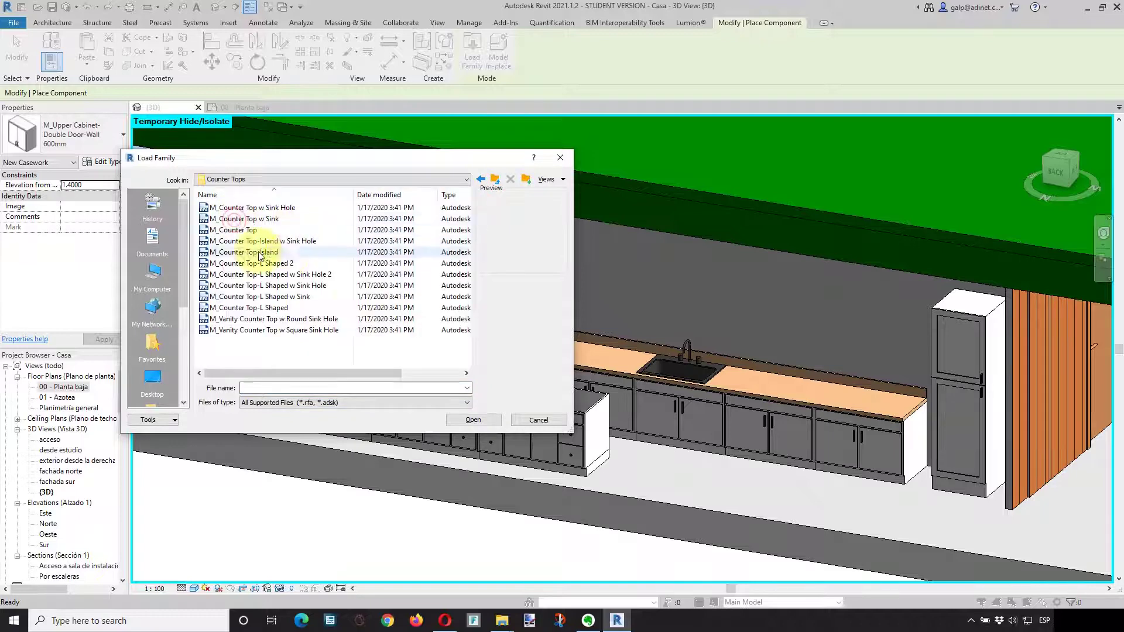
{"action": "left_click", "coordinate": [247, 208]}
{"action": "key", "text": "Down"}
{"action": "key", "text": "Down"}
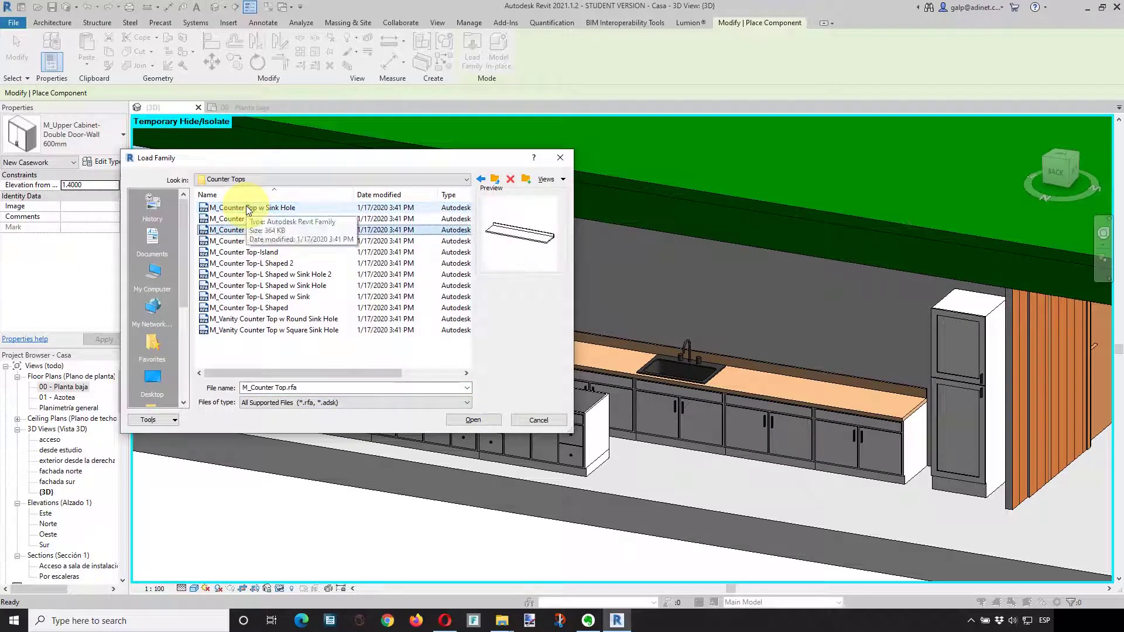
{"action": "key", "text": "Down"}
{"action": "key", "text": "Down"}
{"action": "key", "text": "Down"}
{"action": "key", "text": "Down"}
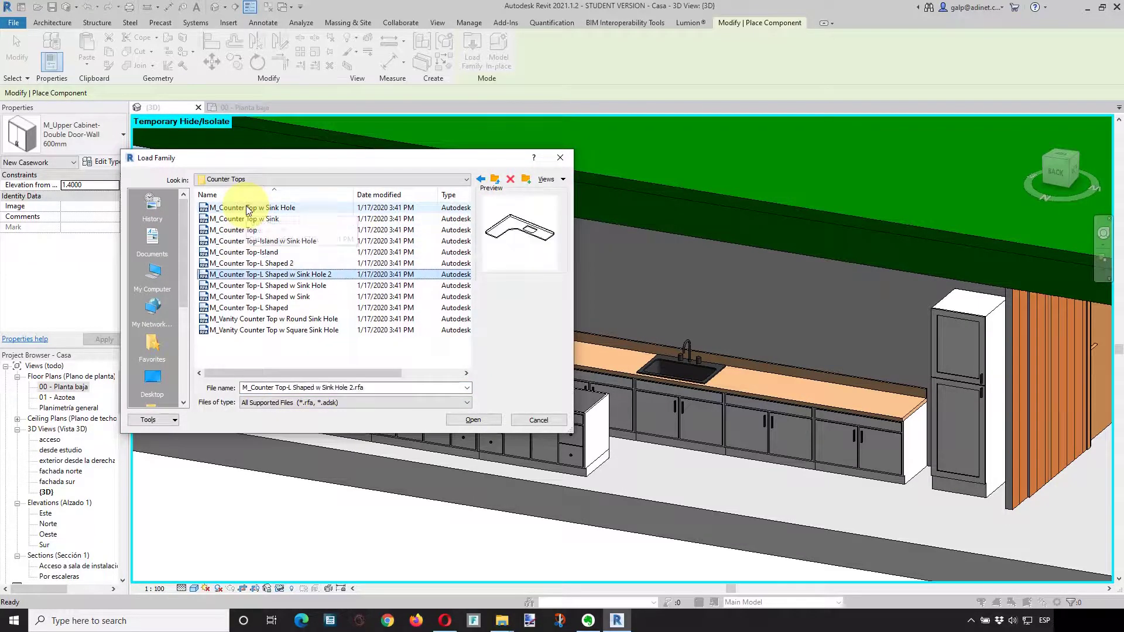
{"action": "key", "text": "Down"}
{"action": "key", "text": "Down"}
{"action": "key", "text": "Down"}
{"action": "key", "text": "Down"}
{"action": "key", "text": "Up"}
{"action": "key", "text": "Up"}
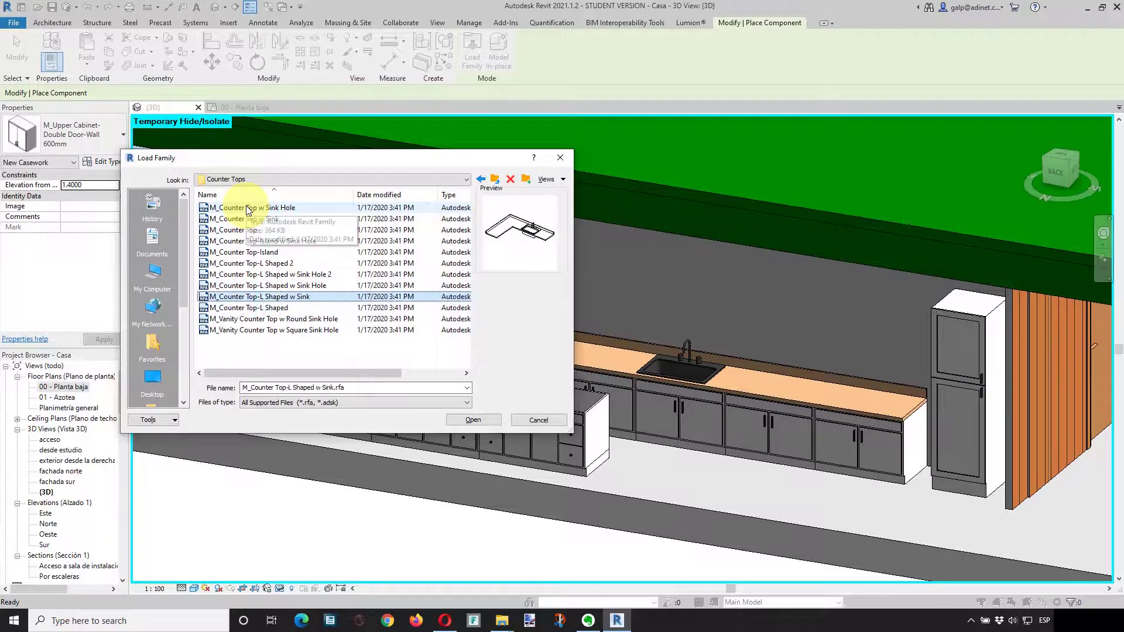
{"action": "key", "text": "Up"}
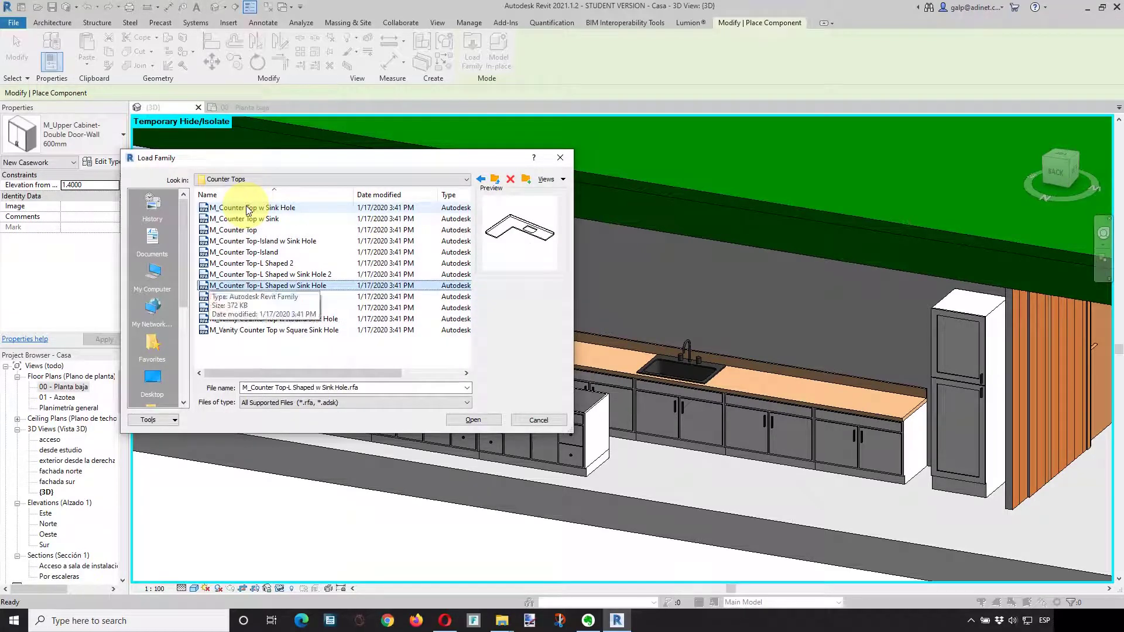
{"action": "key", "text": "Down"}
{"action": "key", "text": "Down"}
{"action": "key", "text": "Down"}
{"action": "key", "text": "Down"}
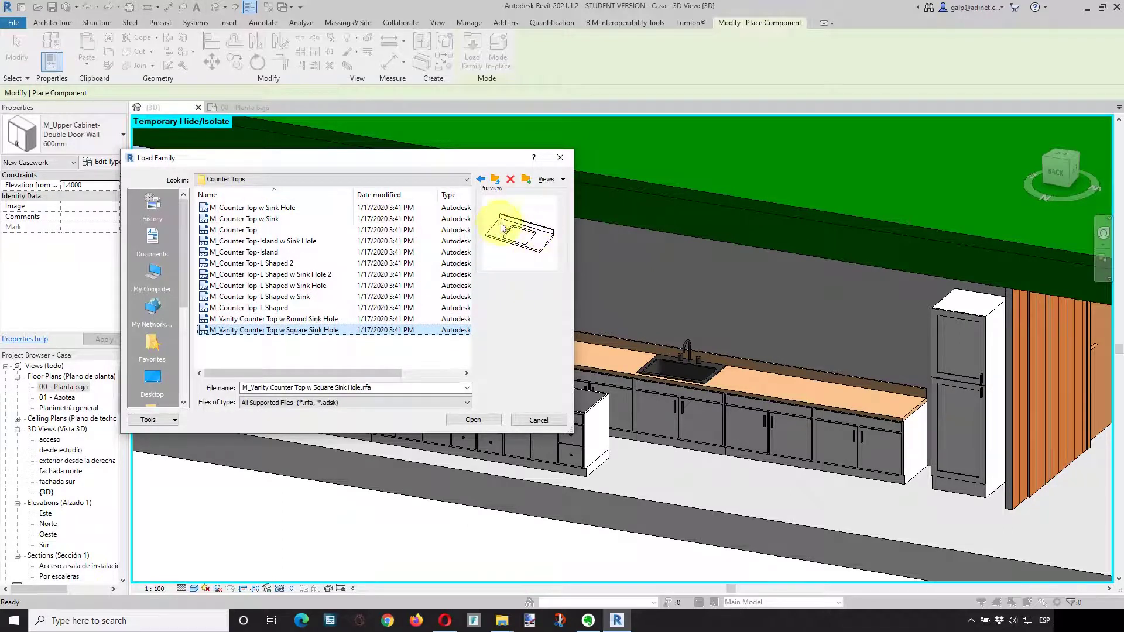
{"action": "left_click", "coordinate": [538, 418]}
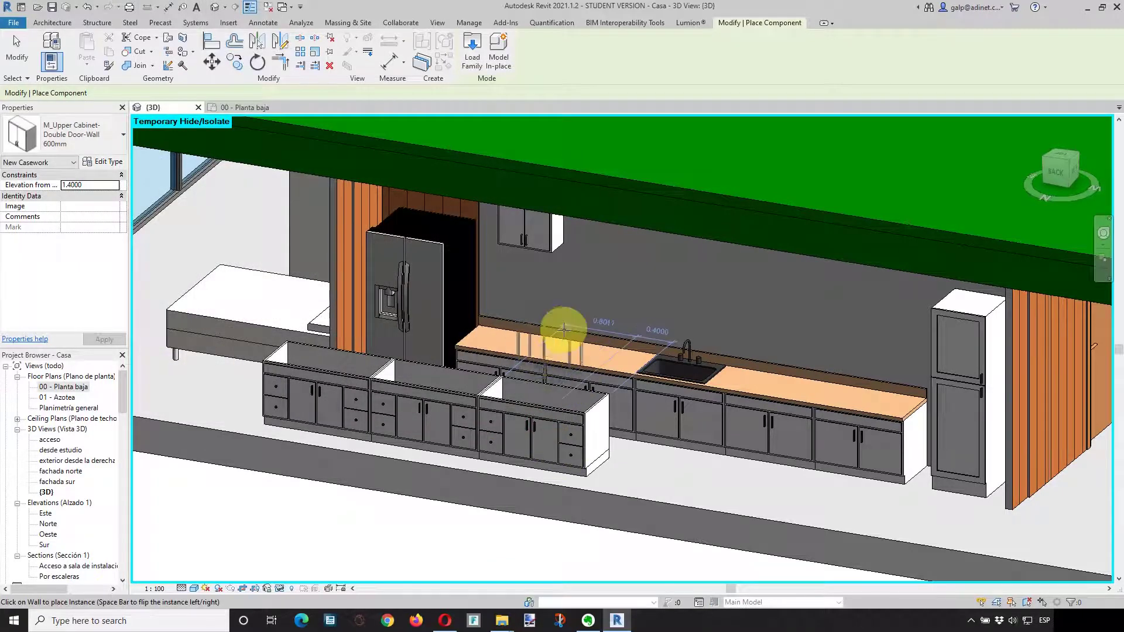
Cancel placement and return to the 00 - Planta baja plan, panned to the back-wall cabinets.
{"action": "key", "text": "Escape"}
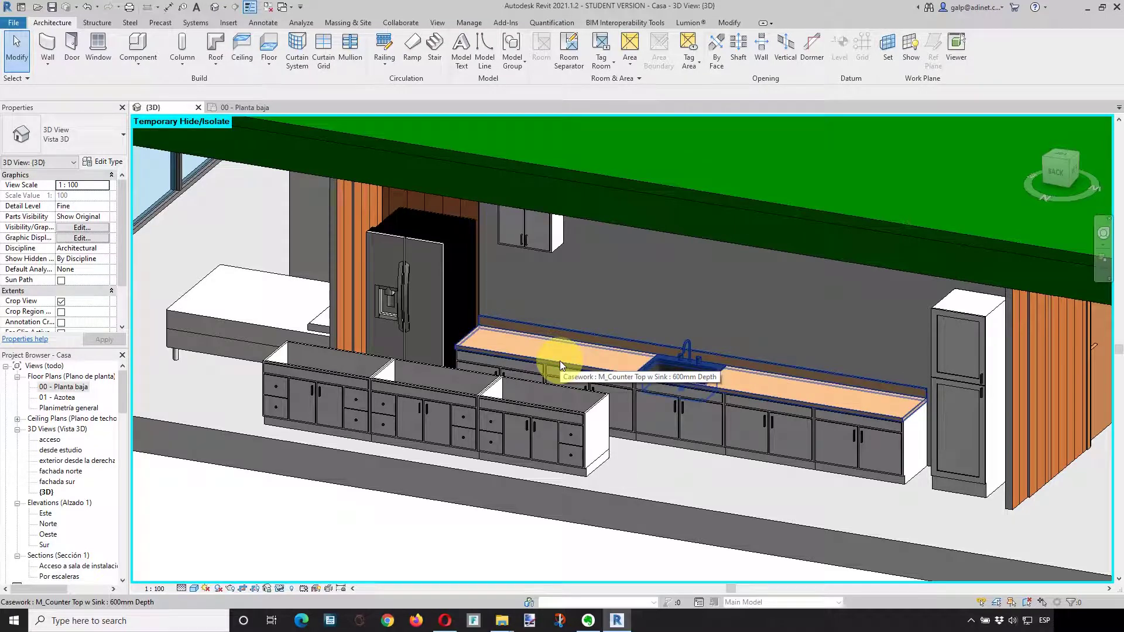
{"action": "left_click", "coordinate": [560, 360]}
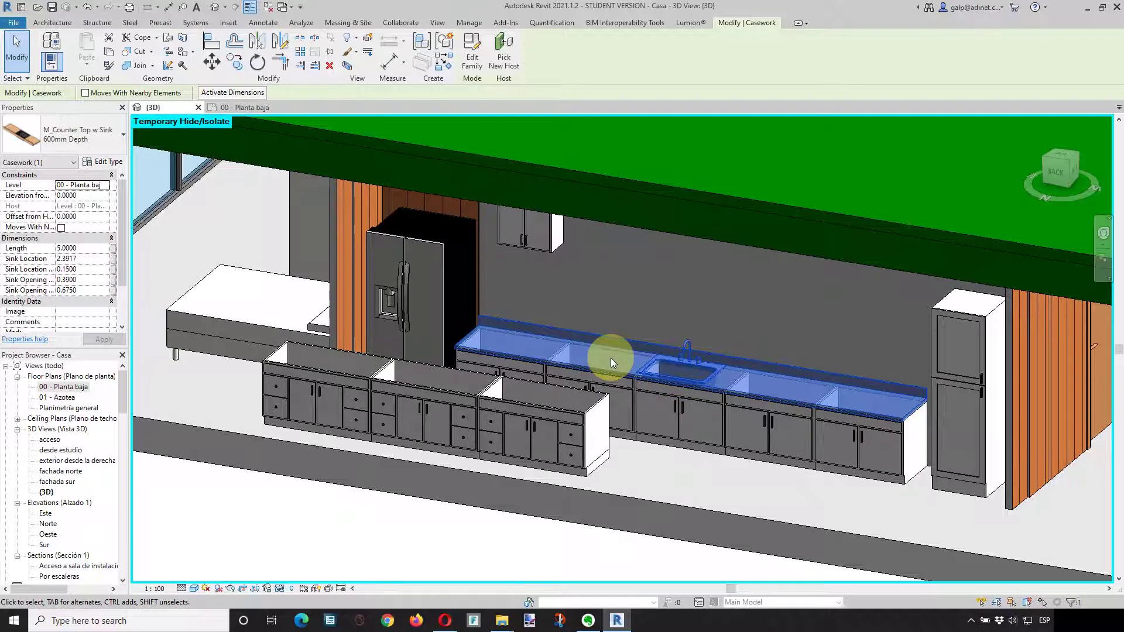
{"action": "key", "text": "Escape"}
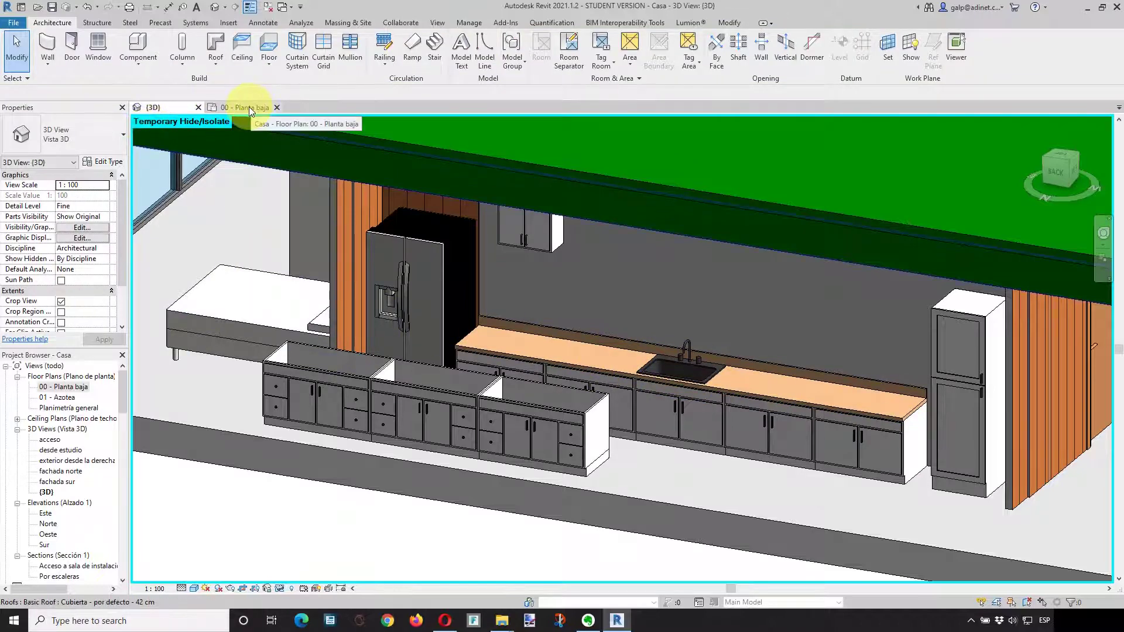
{"action": "left_click", "coordinate": [252, 108]}
{"action": "middle_click_drag", "start_coordinate": [294, 327], "coordinate": [519, 325]}
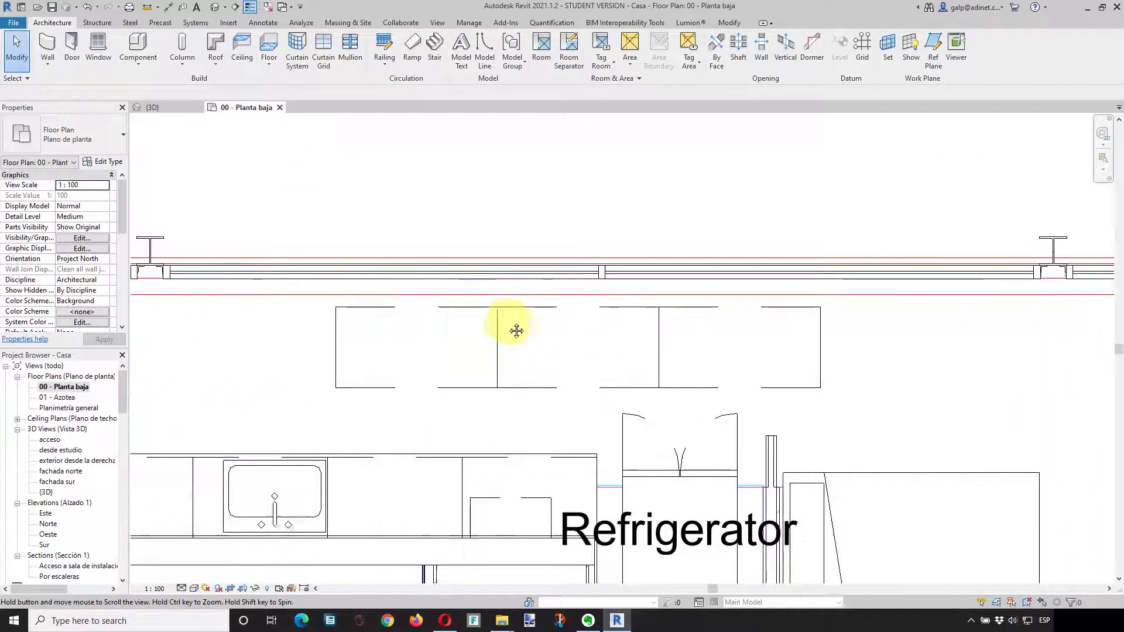
Start a component and scroll the type list to M_Counter Top w Sink 600mm Depth.
{"action": "left_click", "coordinate": [137, 46]}
{"action": "left_click", "coordinate": [107, 141]}
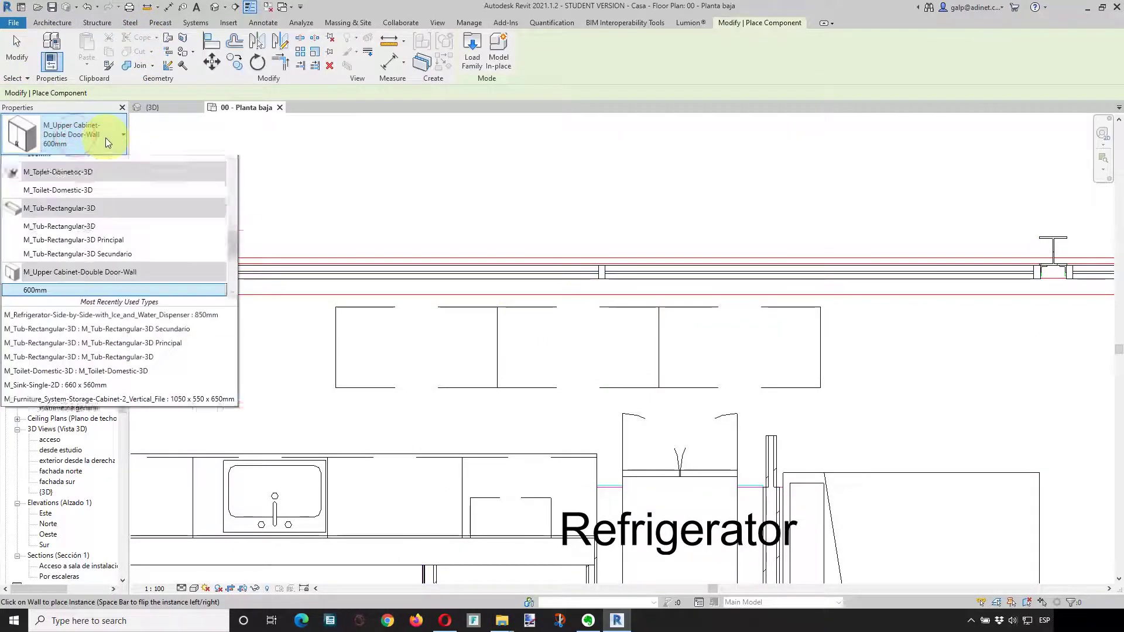
{"action": "scroll", "coordinate": [143, 312], "scroll_direction": "down", "scroll_amount": 1}
{"action": "scroll", "coordinate": [144, 312], "scroll_direction": "down", "scroll_amount": 2}
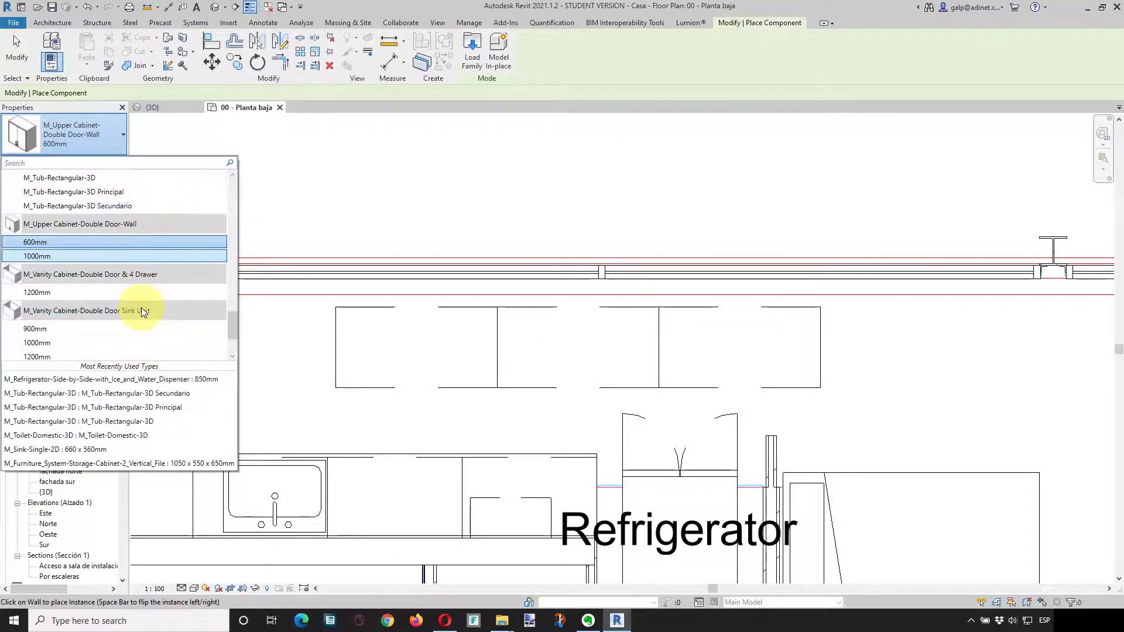
{"action": "scroll", "coordinate": [142, 308], "scroll_direction": "down", "scroll_amount": 1}
{"action": "scroll", "coordinate": [140, 308], "scroll_direction": "up", "scroll_amount": 2}
{"action": "scroll", "coordinate": [140, 308], "scroll_direction": "up", "scroll_amount": 2}
{"action": "scroll", "coordinate": [139, 309], "scroll_direction": "up", "scroll_amount": 2}
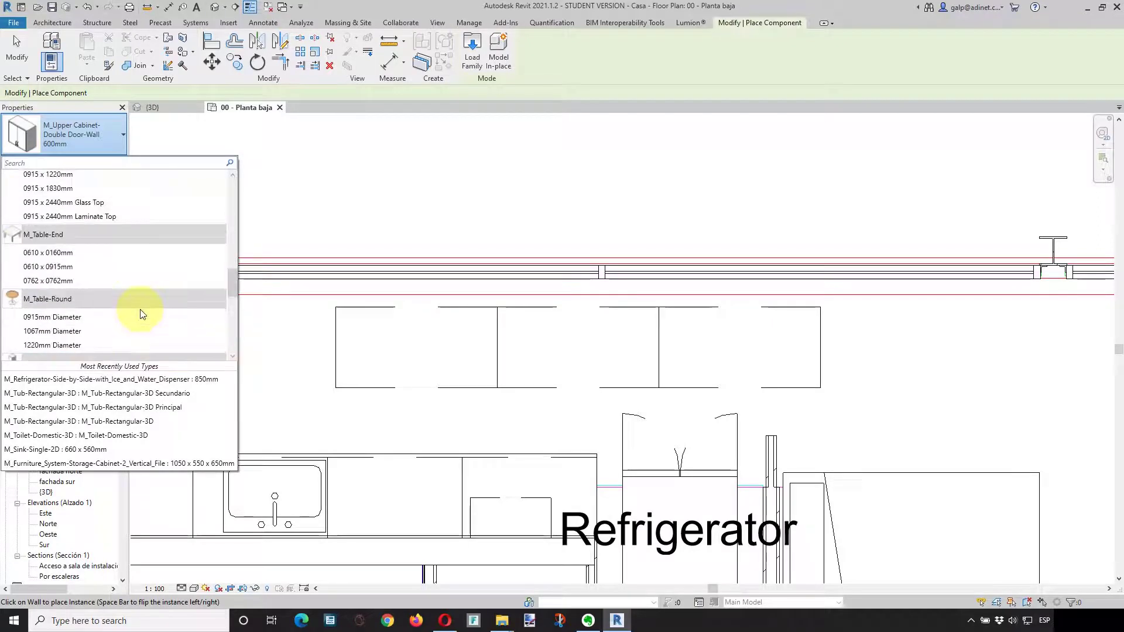
{"action": "scroll", "coordinate": [139, 309], "scroll_direction": "up", "scroll_amount": 2}
{"action": "scroll", "coordinate": [140, 309], "scroll_direction": "up", "scroll_amount": 2}
{"action": "scroll", "coordinate": [140, 310], "scroll_direction": "up", "scroll_amount": 1}
{"action": "scroll", "coordinate": [139, 309], "scroll_direction": "up", "scroll_amount": 3}
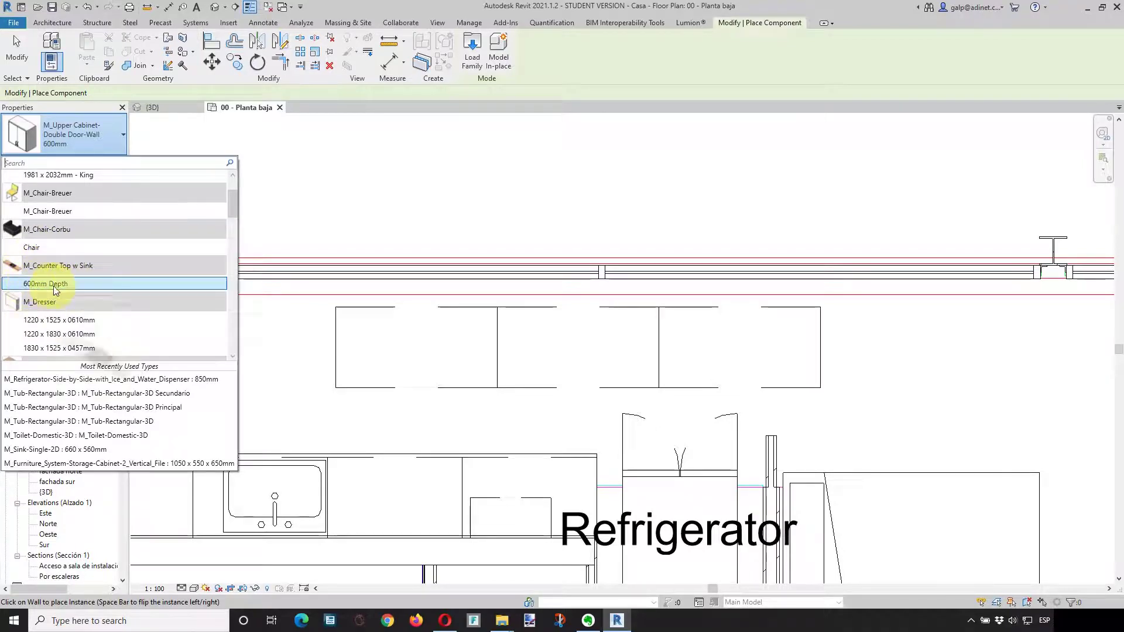
Place a rotated M_Counter Top w Sink 600mm Depth over the upper vanity cabinet run.
{"action": "left_click", "coordinate": [53, 286]}
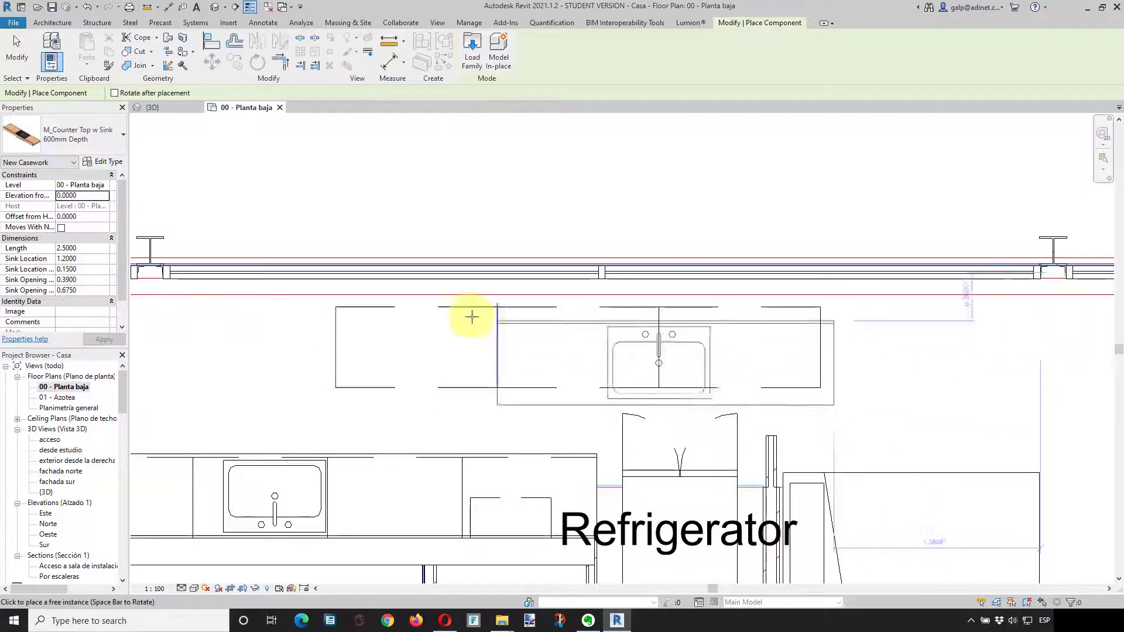
{"action": "key", "text": "space"}
{"action": "key", "text": "space"}
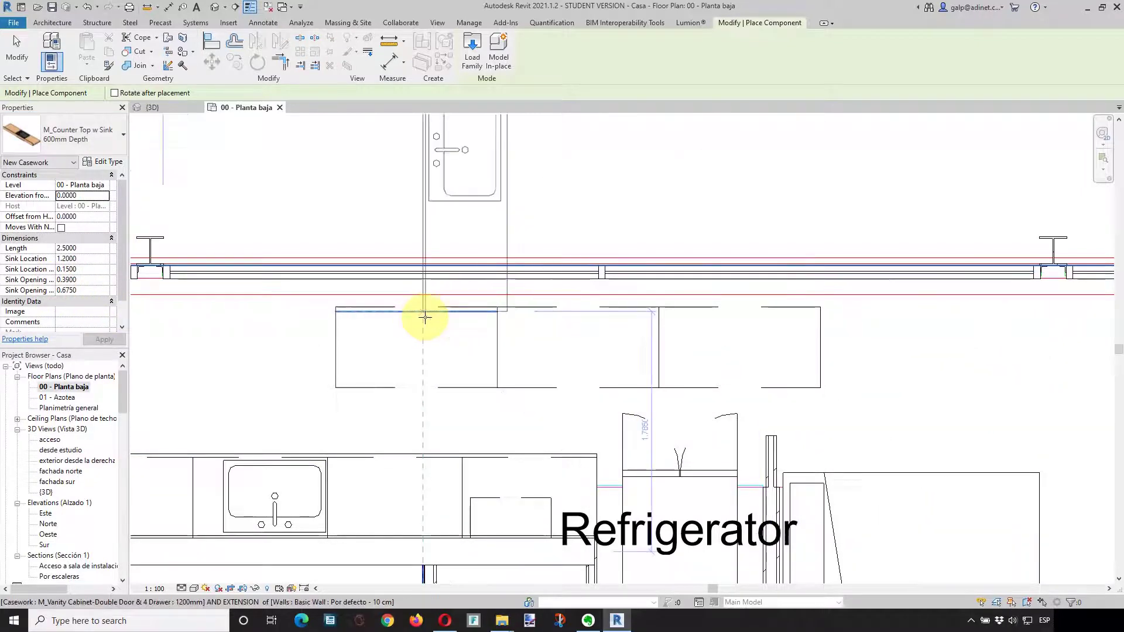
{"action": "key", "text": "space"}
{"action": "key", "text": "space"}
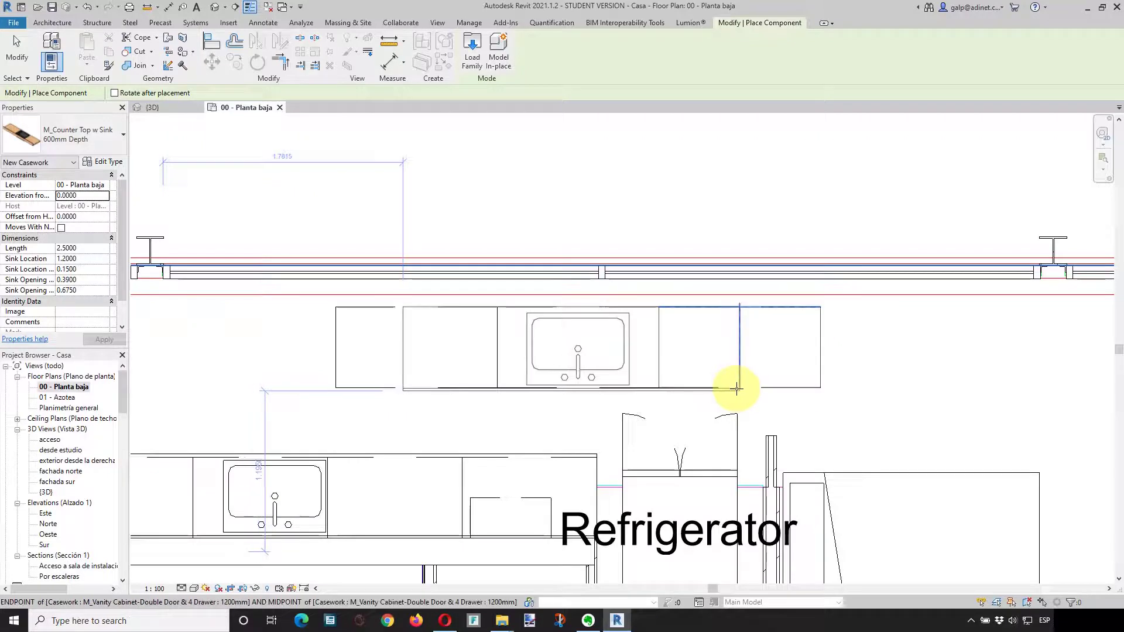
{"action": "left_click", "coordinate": [16, 48]}
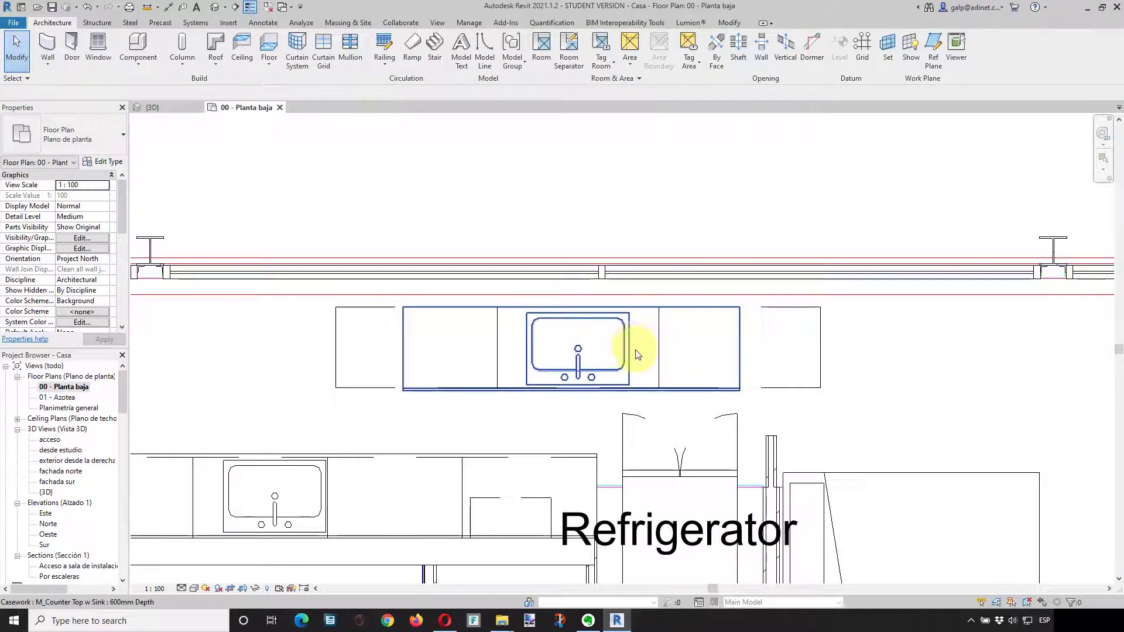
Align the counter top's front edge to the vanity cabinets' front edge.
{"action": "scroll", "coordinate": [767, 394], "scroll_direction": "up", "scroll_amount": 1}
{"action": "scroll", "coordinate": [768, 394], "scroll_direction": "down", "scroll_amount": 1}
{"action": "scroll", "coordinate": [771, 396], "scroll_direction": "down", "scroll_amount": 1}
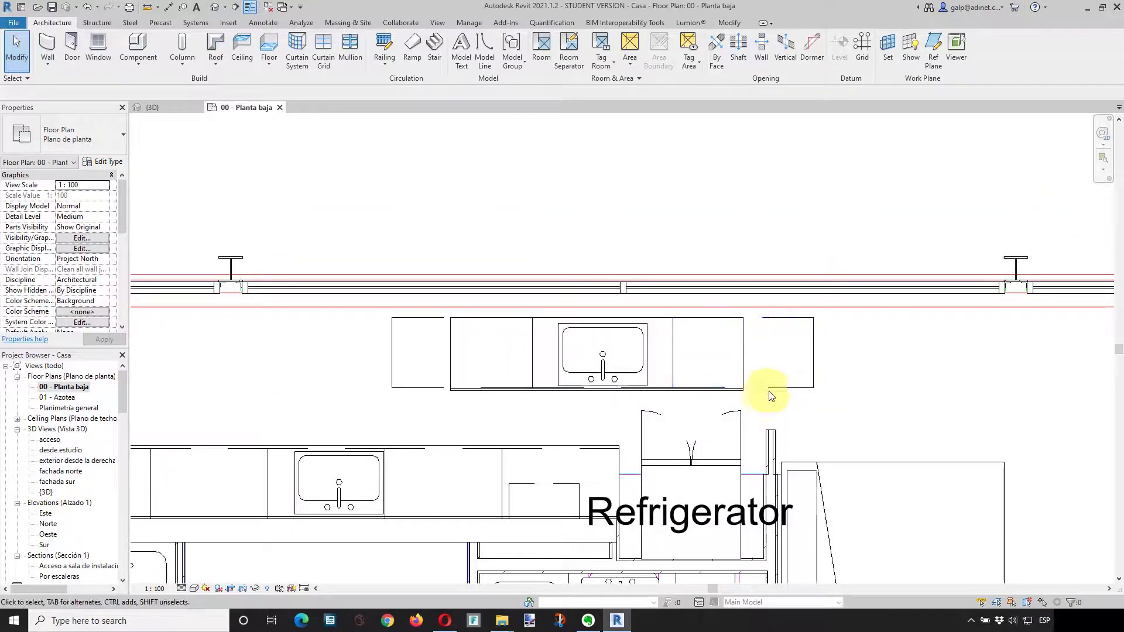
{"action": "scroll", "coordinate": [785, 388], "scroll_direction": "up", "scroll_amount": 3}
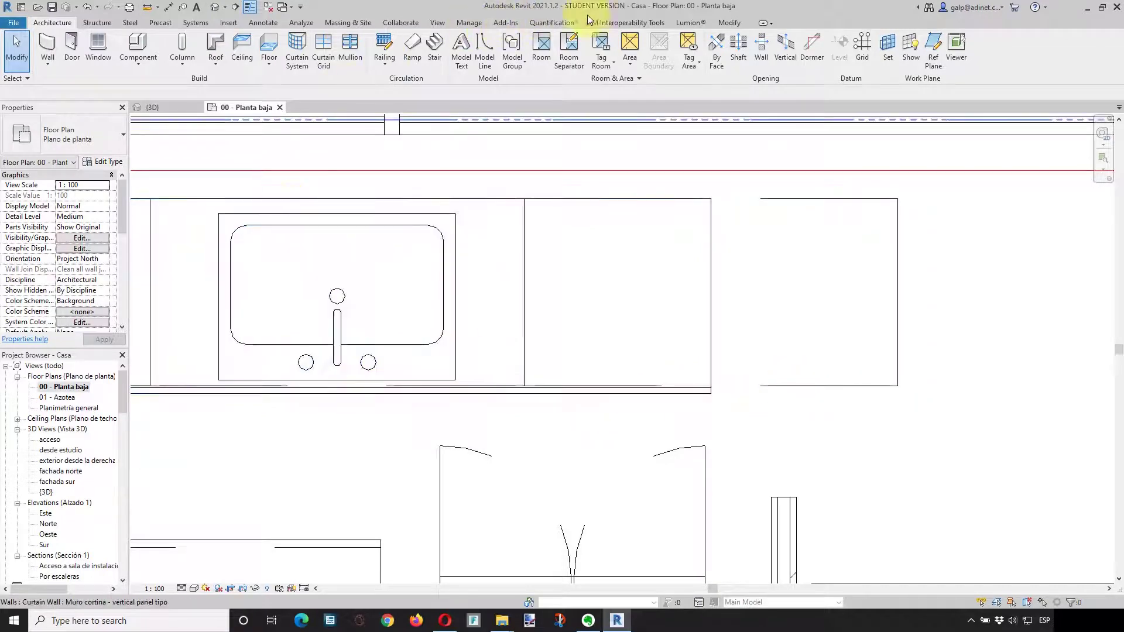
{"action": "left_click", "coordinate": [736, 22]}
{"action": "left_click", "coordinate": [211, 41]}
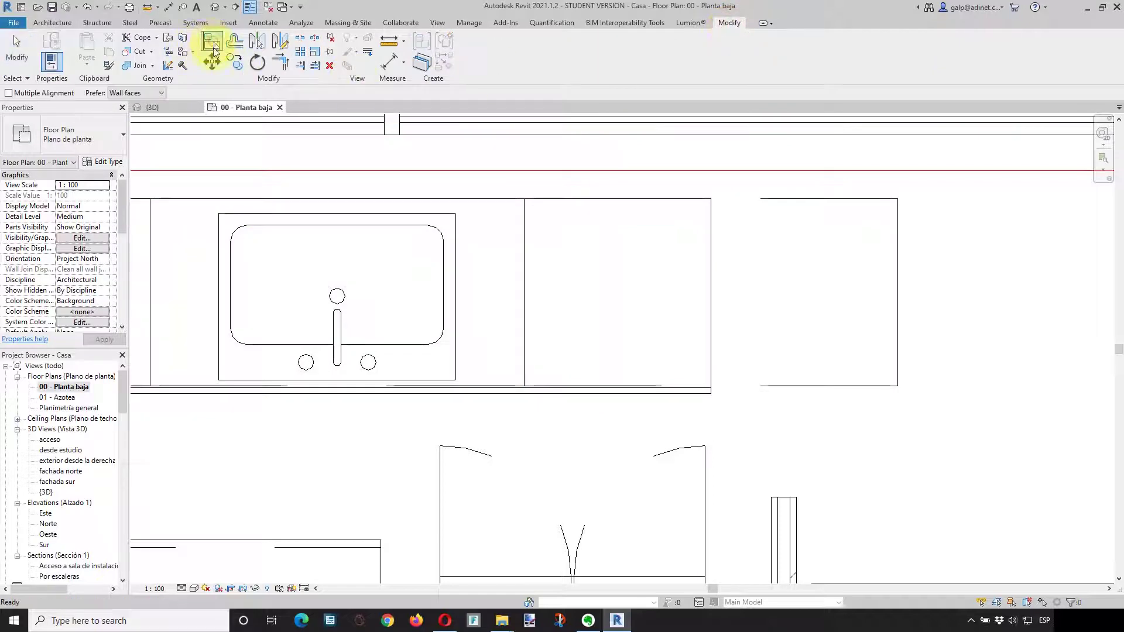
{"action": "left_click", "coordinate": [794, 388]}
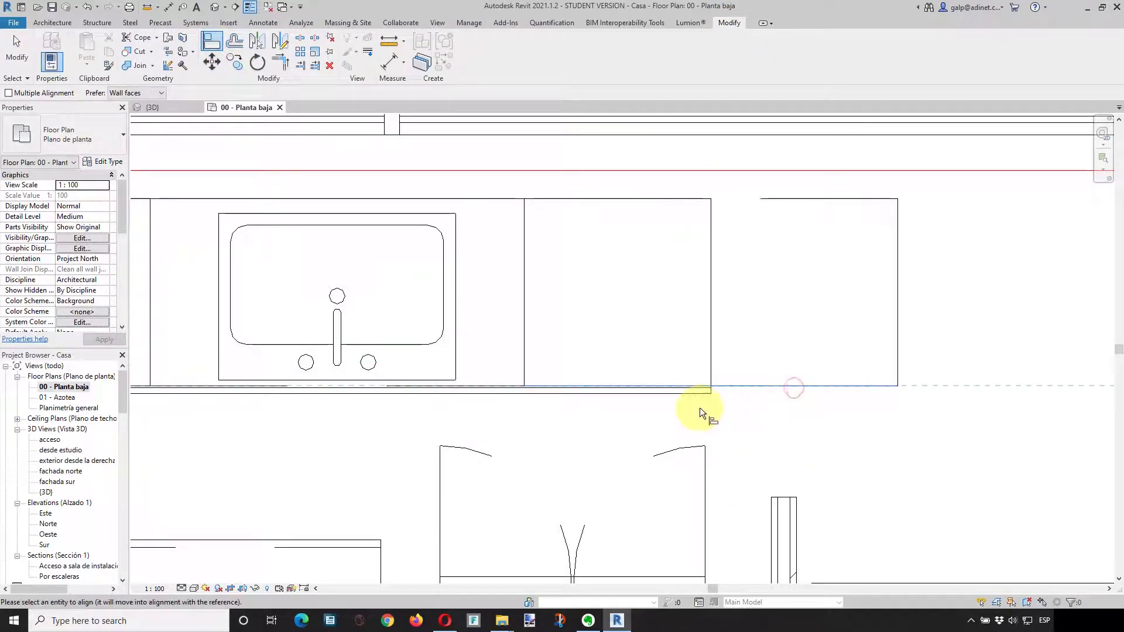
{"action": "left_click", "coordinate": [689, 398]}
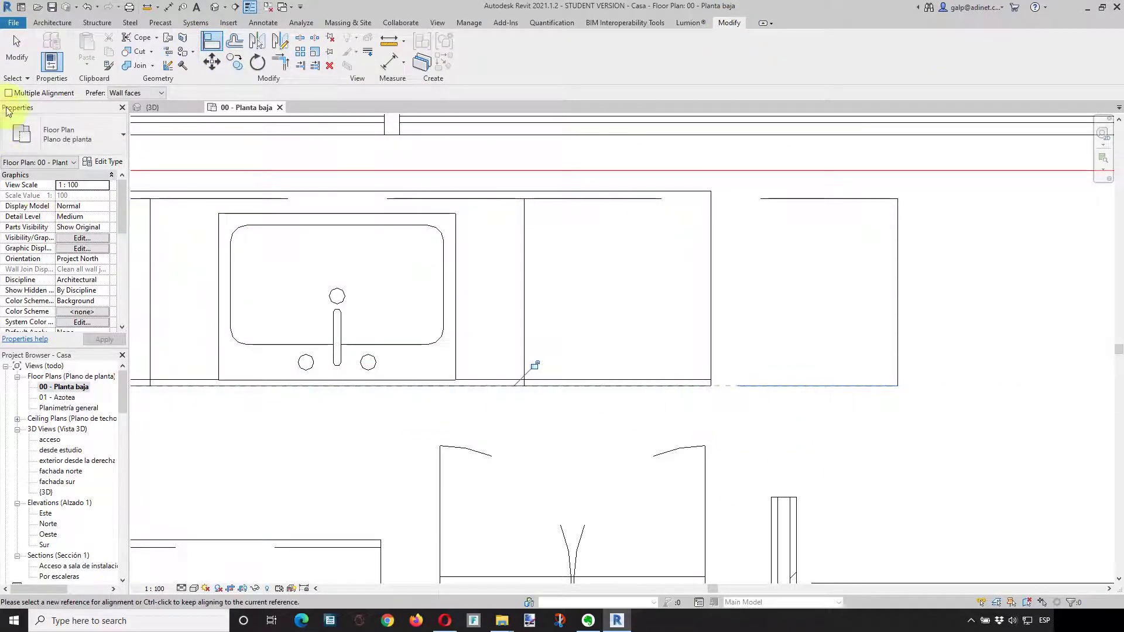
{"action": "left_click", "coordinate": [16, 48]}
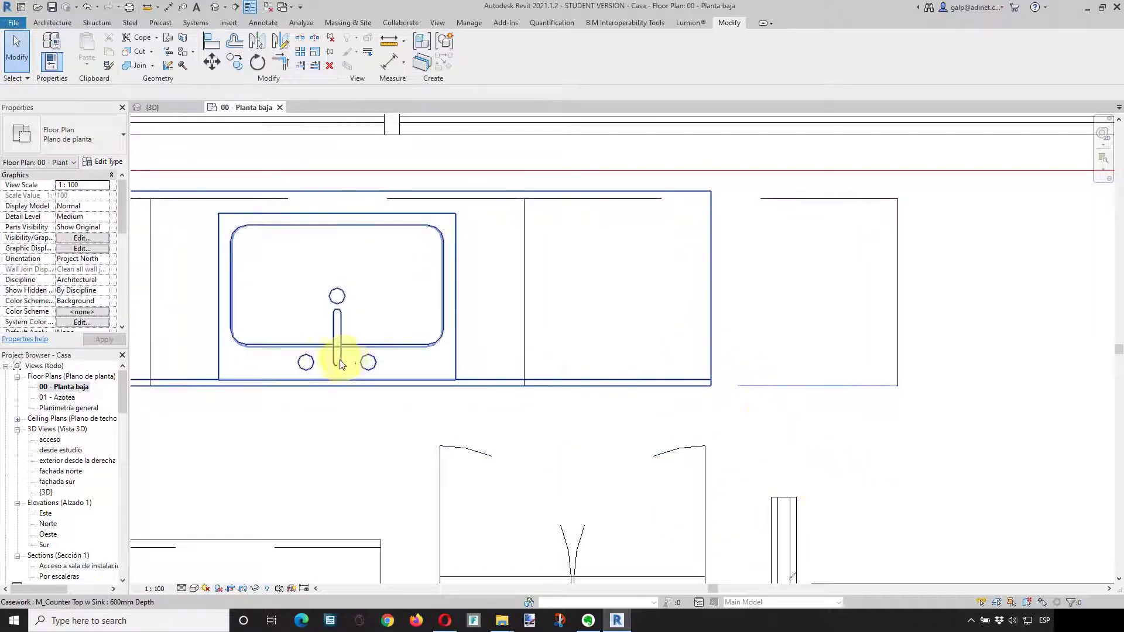
{"action": "middle_click_drag", "start_coordinate": [341, 365], "coordinate": [484, 367]}
{"action": "scroll", "coordinate": [485, 367], "scroll_direction": "down", "scroll_amount": 3}
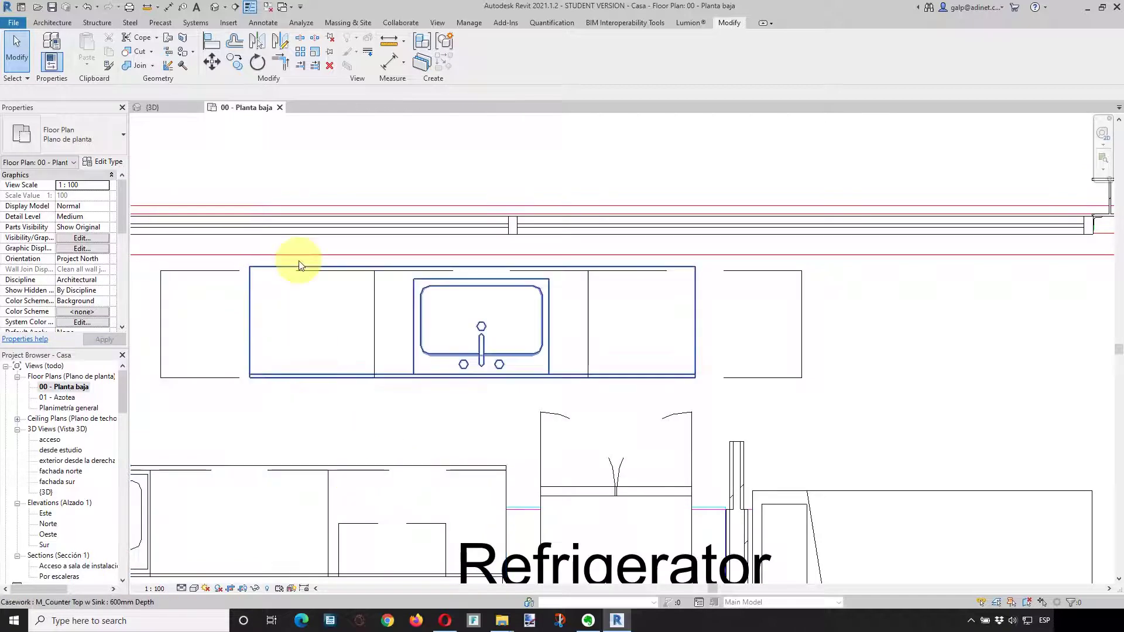
{"action": "left_click", "coordinate": [250, 314]}
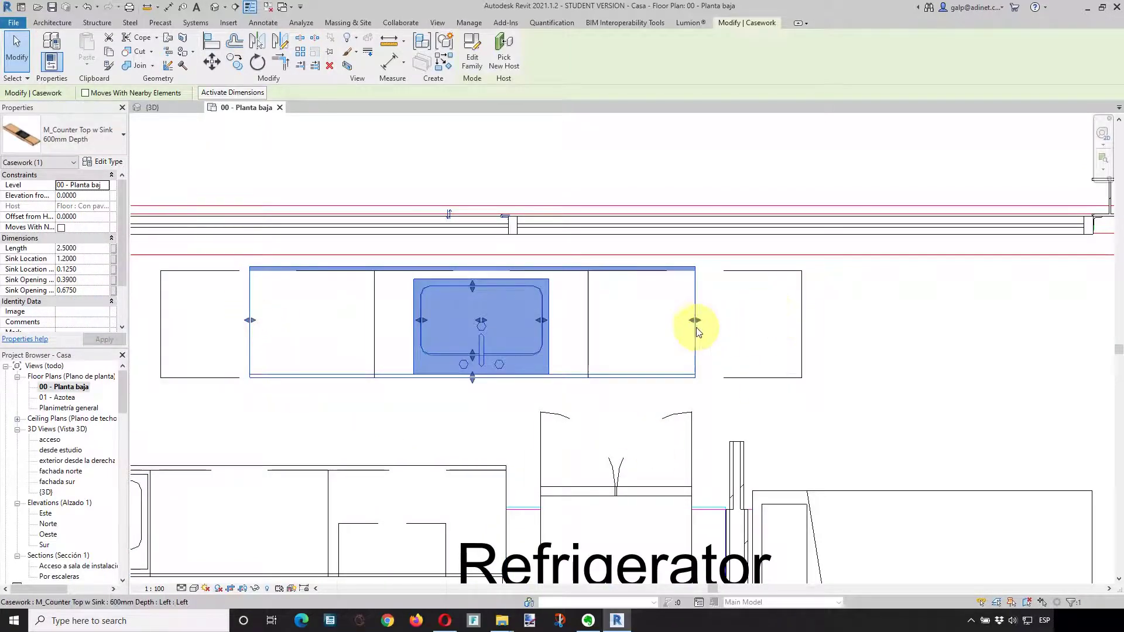
{"action": "left_click", "coordinate": [883, 319]}
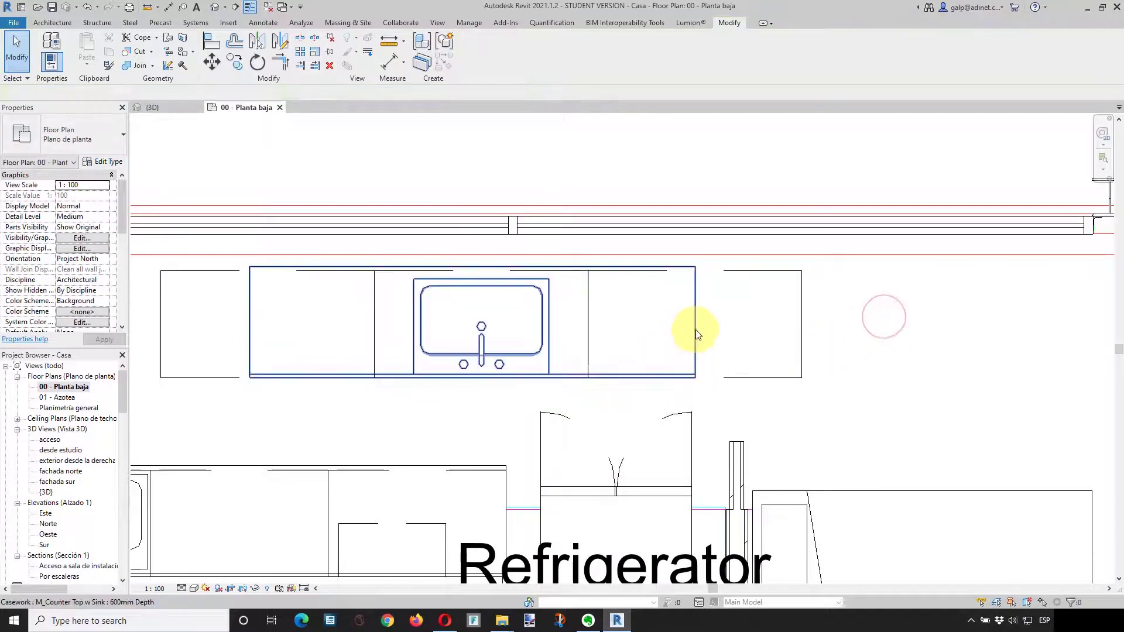
{"action": "left_click", "coordinate": [681, 324]}
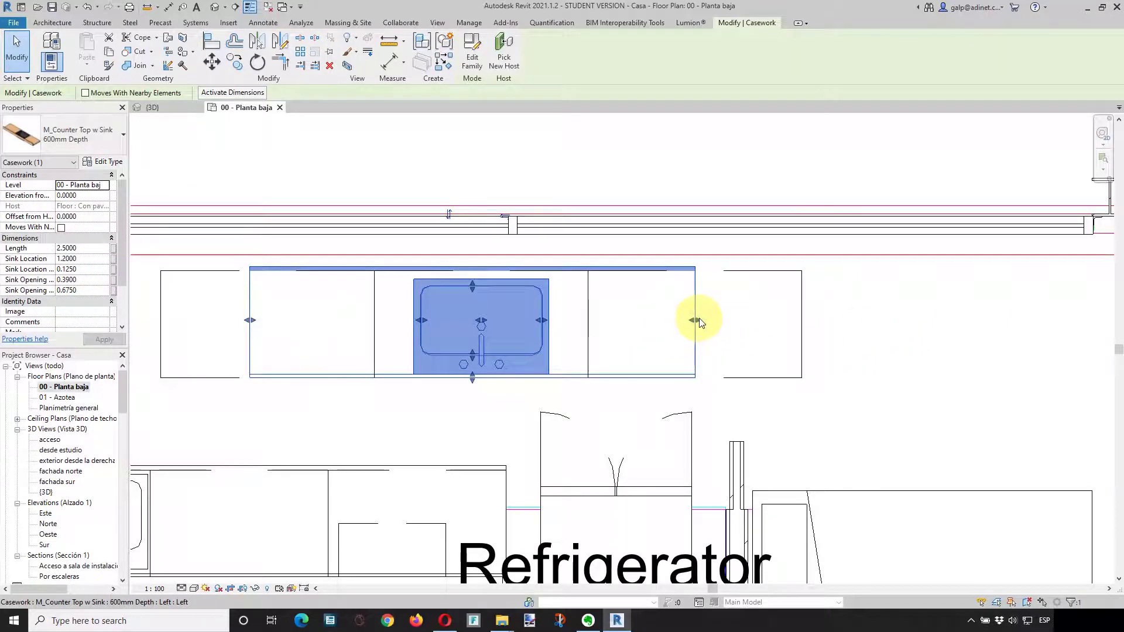
{"action": "left_click", "coordinate": [872, 327]}
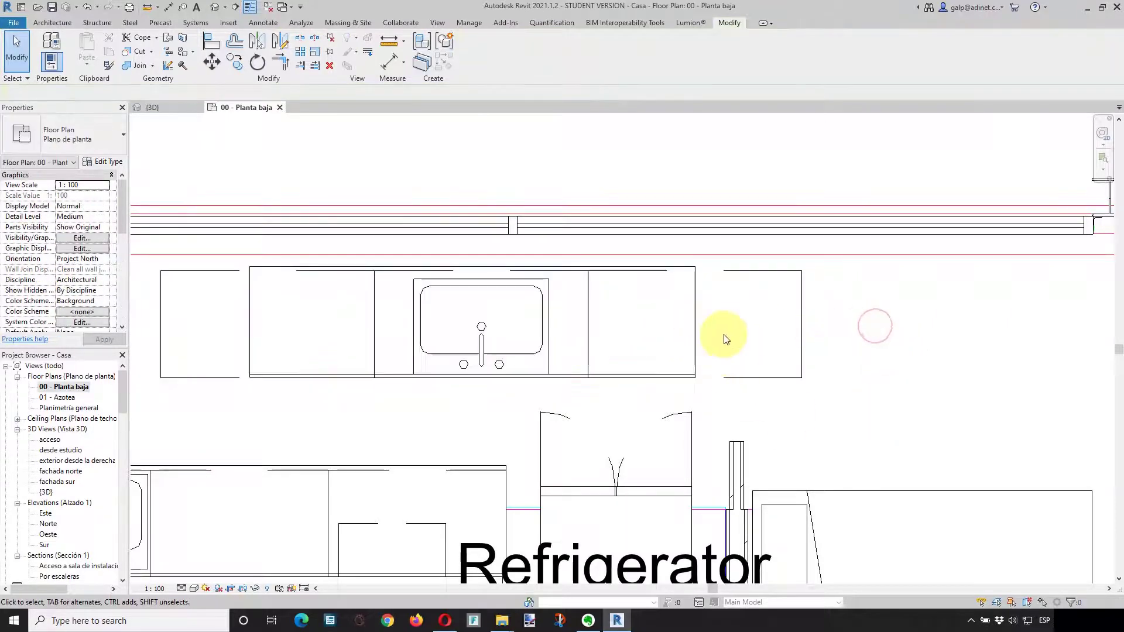
{"action": "scroll", "coordinate": [628, 364], "scroll_direction": "down", "scroll_amount": 2}
{"action": "scroll", "coordinate": [565, 409], "scroll_direction": "down", "scroll_amount": 1}
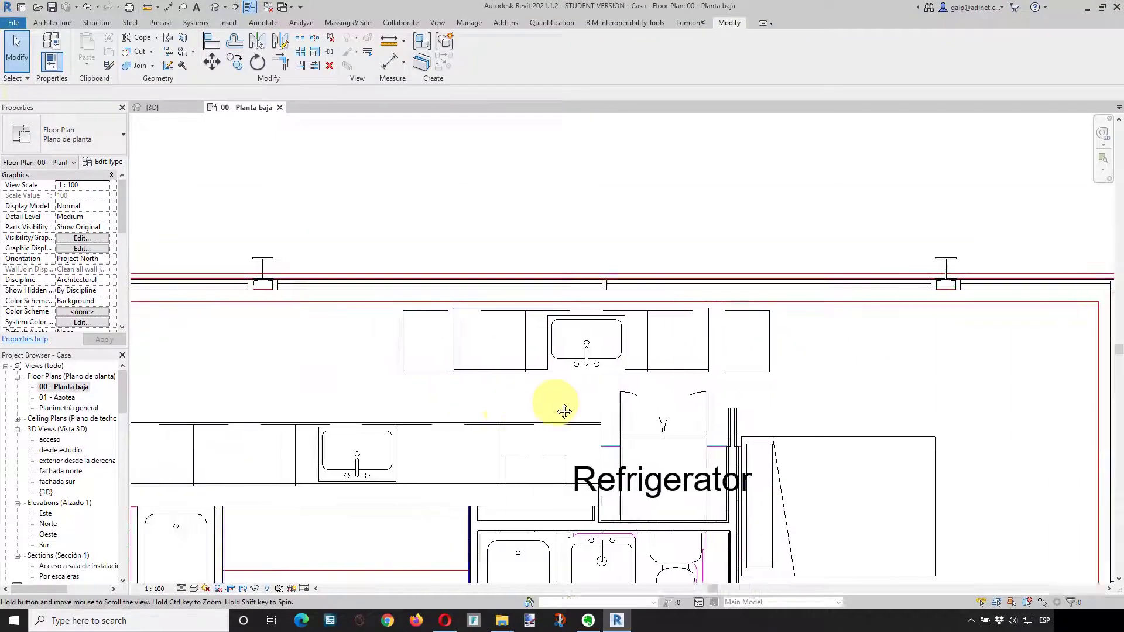
{"action": "left_click", "coordinate": [513, 451]}
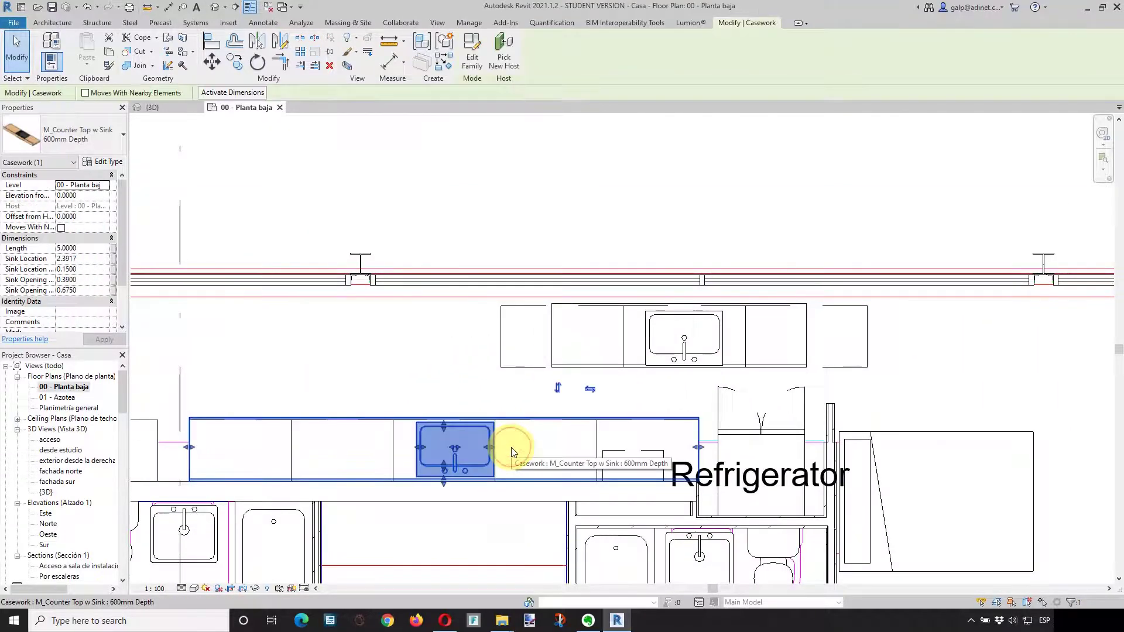
{"action": "left_click", "coordinate": [607, 361]}
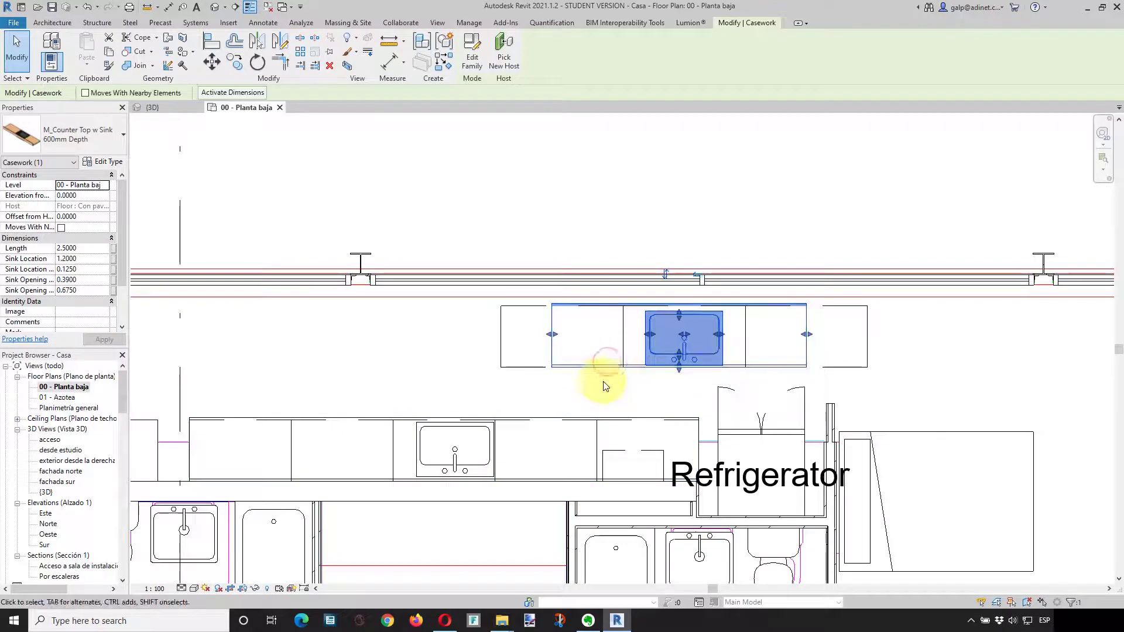
{"action": "left_click", "coordinate": [731, 183]}
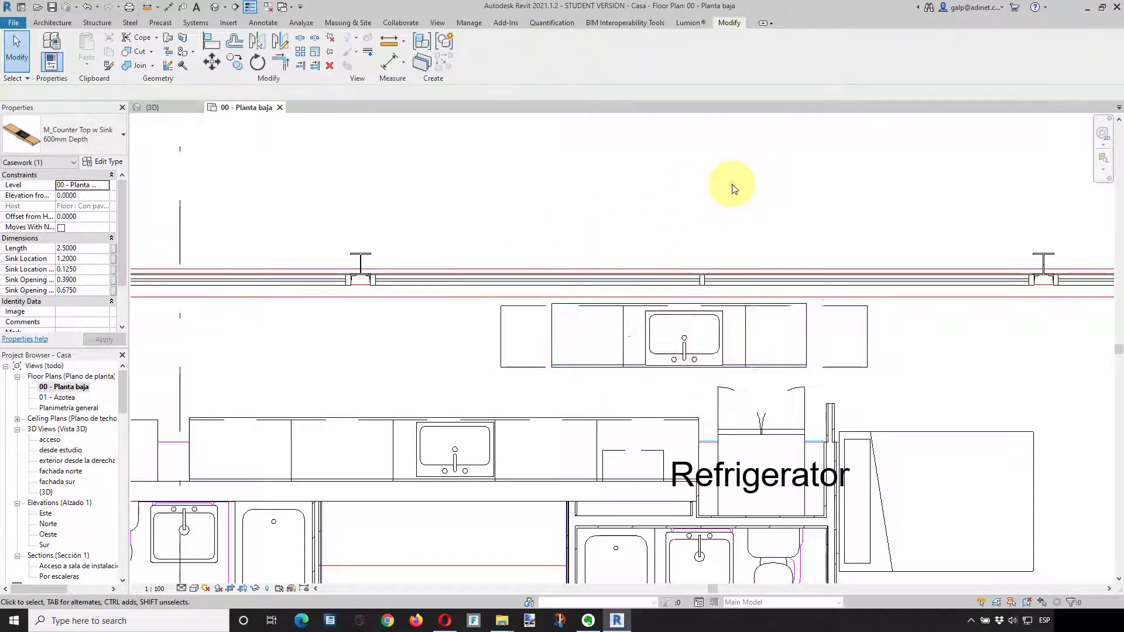
{"action": "left_click", "coordinate": [553, 341]}
{"action": "key", "text": "Escape"}
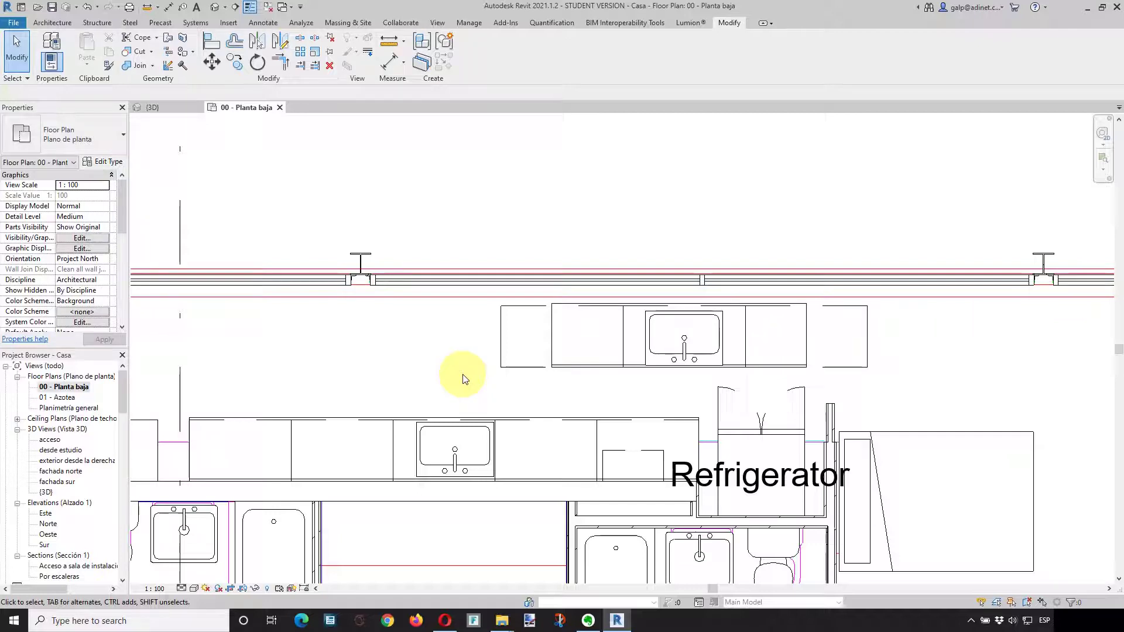
{"action": "left_click", "coordinate": [553, 334]}
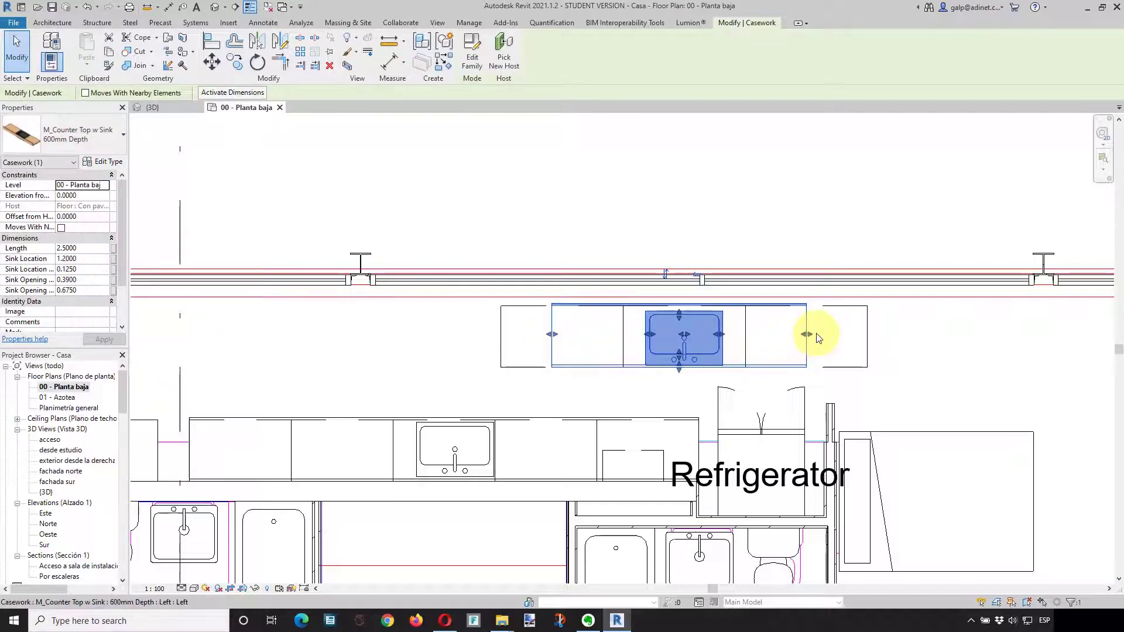
{"action": "scroll", "coordinate": [814, 334], "scroll_direction": "up", "scroll_amount": 3}
{"action": "scroll", "coordinate": [818, 335], "scroll_direction": "down", "scroll_amount": 2}
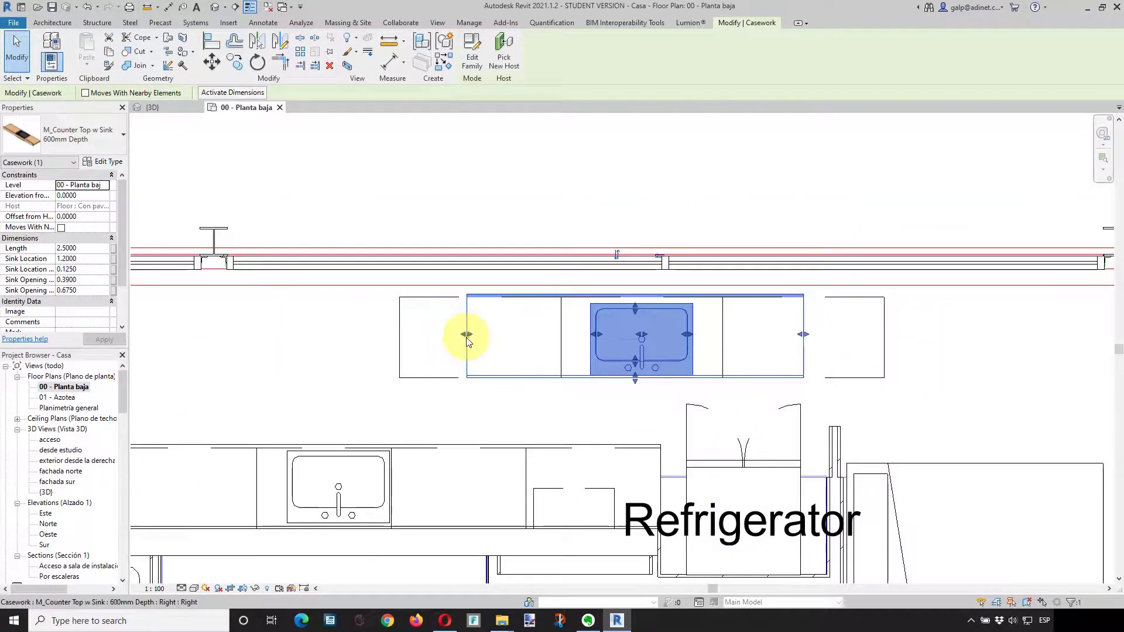
Drag both counter top ends to the outer cabinet edges, making it 3.6 long.
{"action": "left_click_drag", "start_coordinate": [467, 334], "coordinate": [400, 333]}
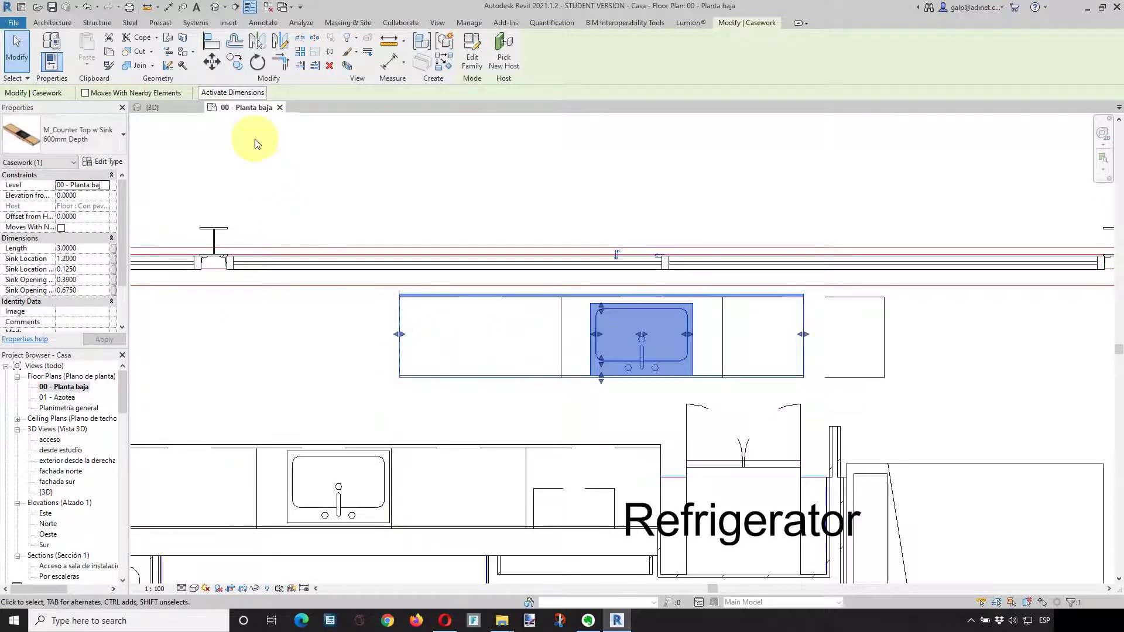
{"action": "middle_click_drag", "start_coordinate": [569, 288], "coordinate": [401, 304]}
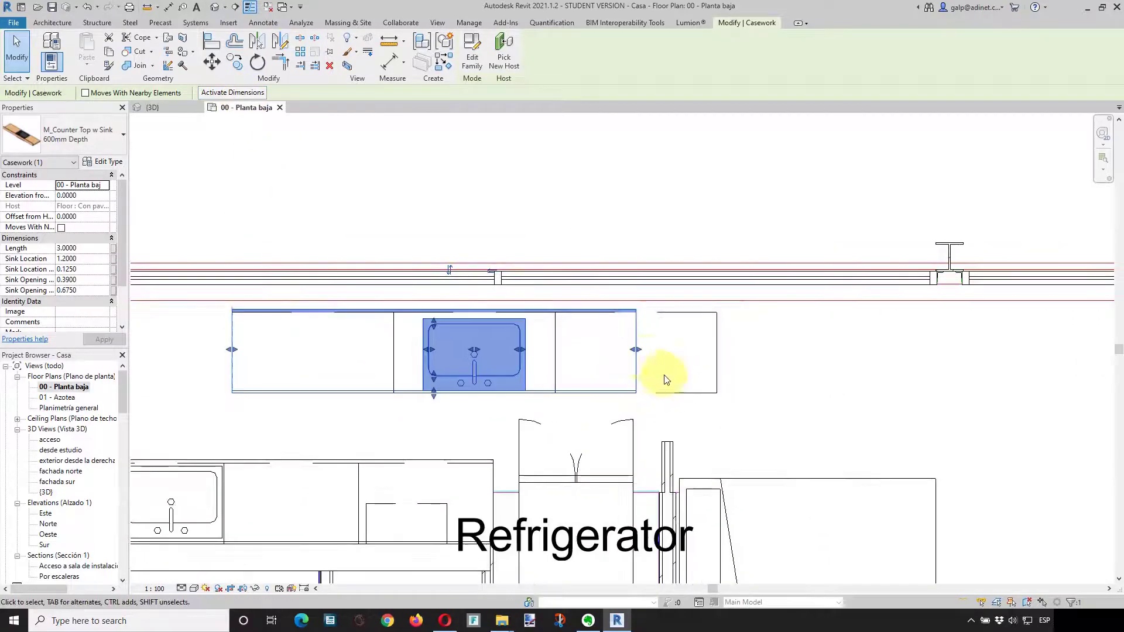
{"action": "left_click_drag", "start_coordinate": [663, 350], "coordinate": [717, 350]}
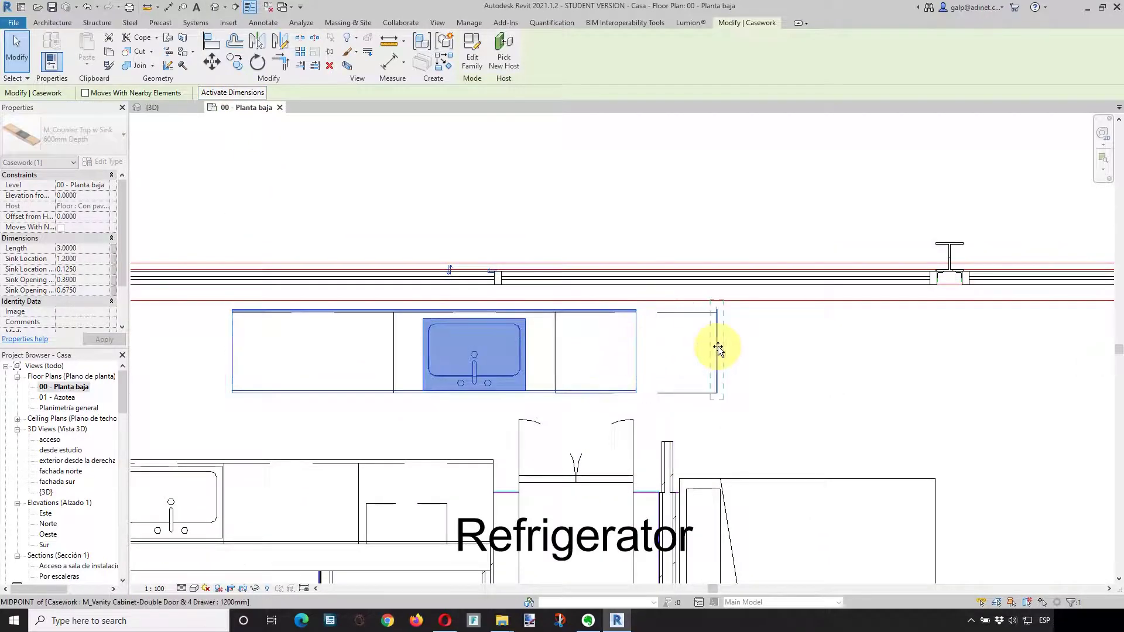
{"action": "left_click", "coordinate": [778, 372]}
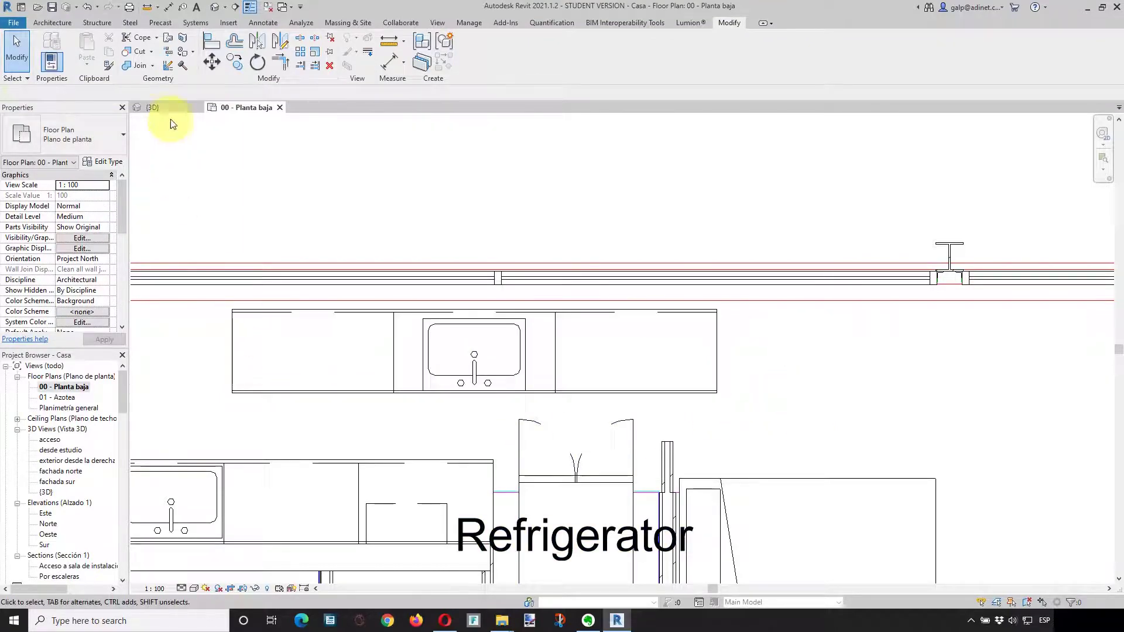
Orbit the 3D kitchen view to inspect the lengthened counter top's end.
{"action": "left_click", "coordinate": [159, 108]}
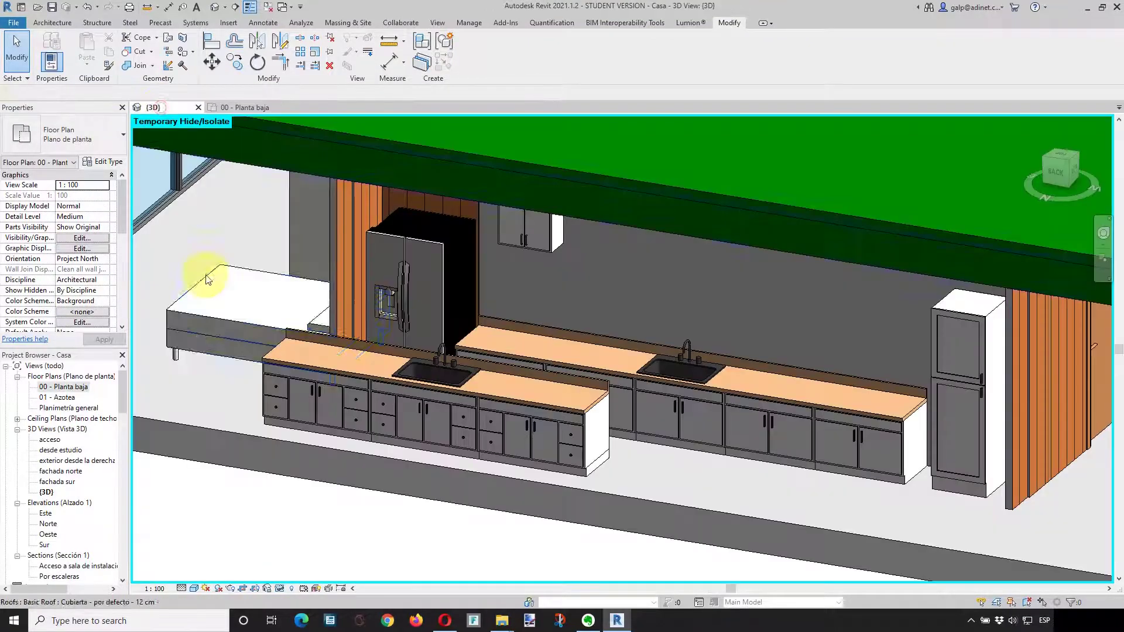
{"action": "left_click", "coordinate": [526, 399]}
{"action": "scroll", "coordinate": [644, 446], "scroll_direction": "down", "scroll_amount": 1}
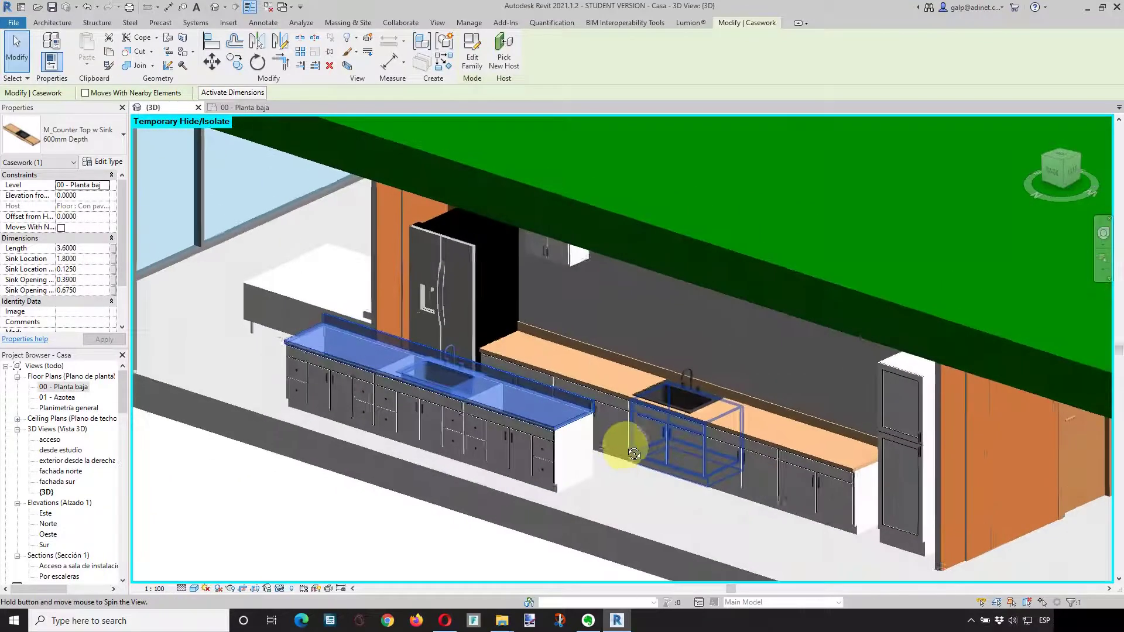
{"action": "scroll", "coordinate": [557, 446], "scroll_direction": "up", "scroll_amount": 5}
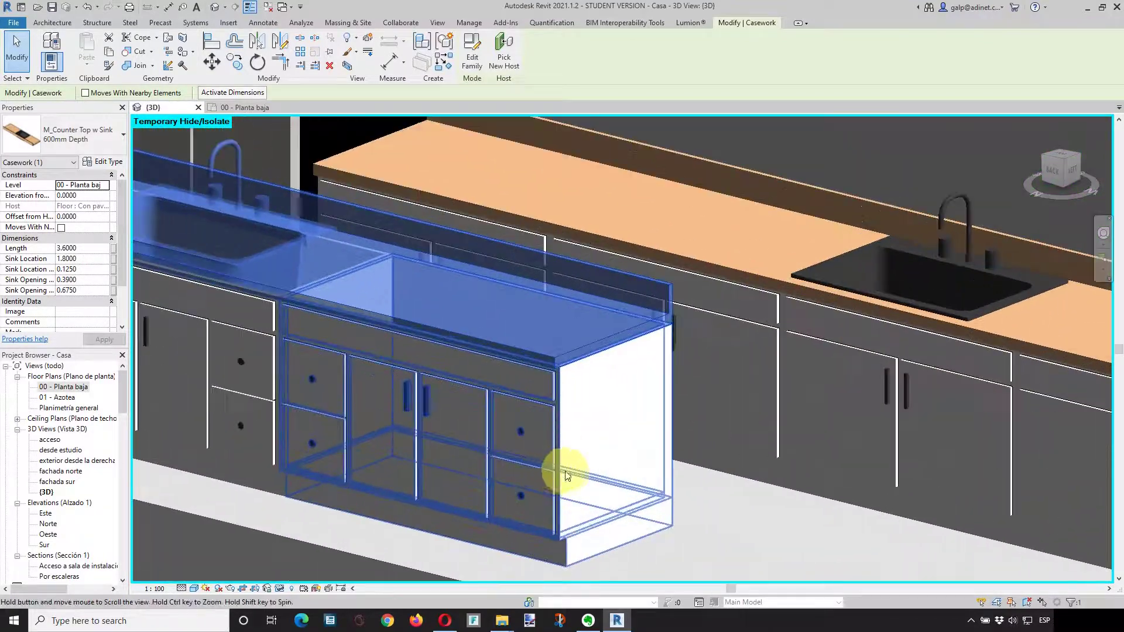
{"action": "middle_click_drag", "start_coordinate": [568, 465], "coordinate": [857, 532], "text": "shift"}
{"action": "left_click", "coordinate": [859, 524]}
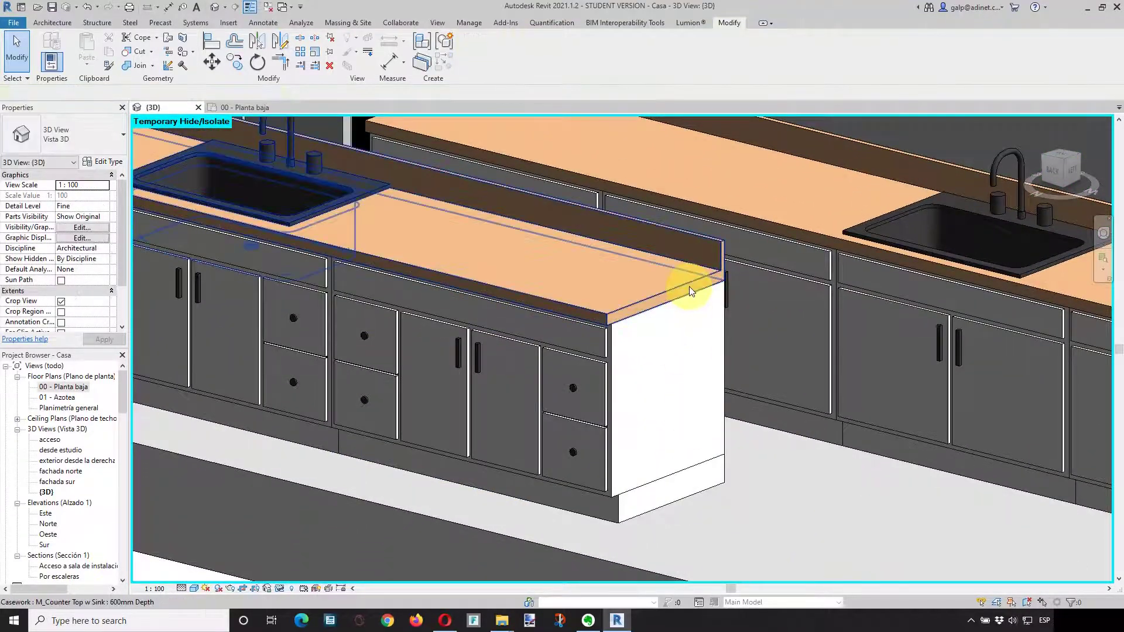
{"action": "scroll", "coordinate": [666, 377], "scroll_direction": "down", "scroll_amount": 3}
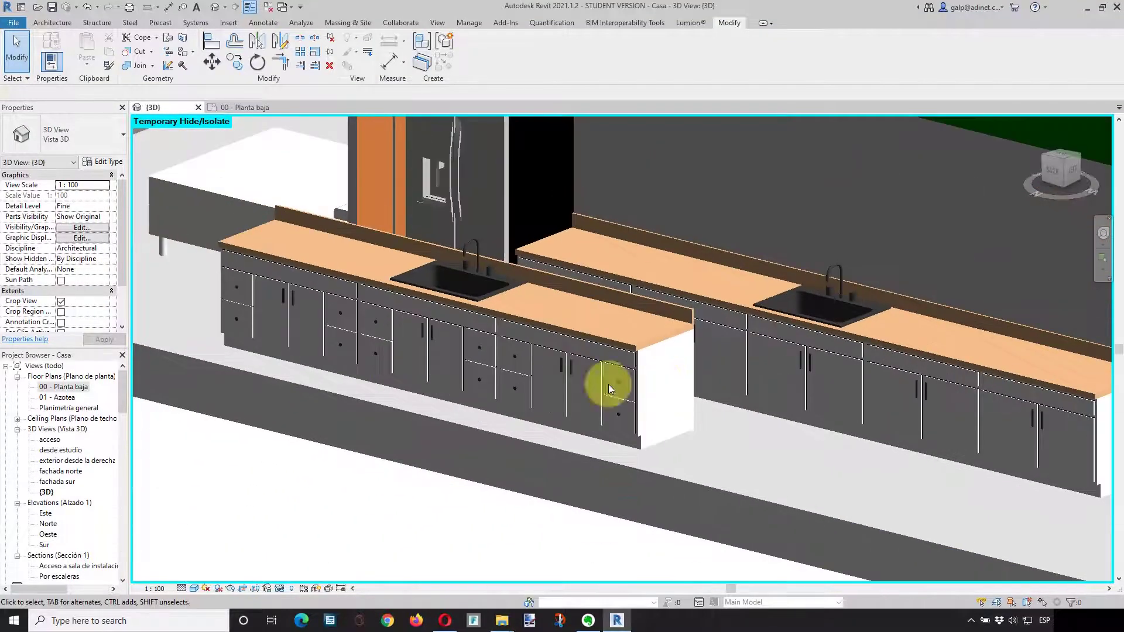
{"action": "scroll", "coordinate": [509, 422], "scroll_direction": "up", "scroll_amount": 2}
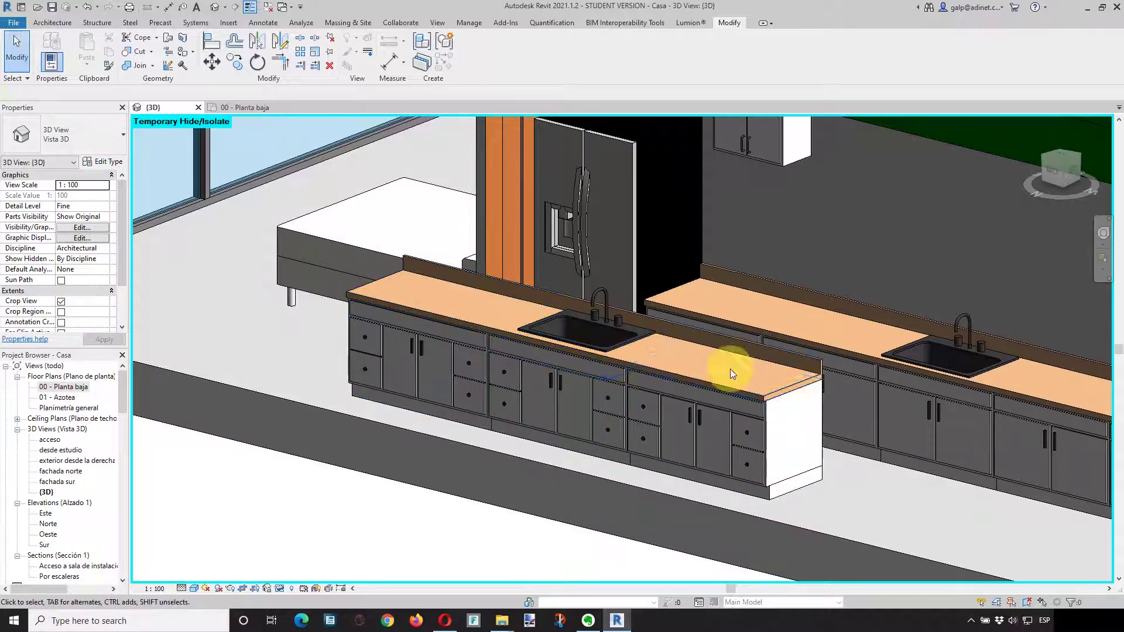
{"action": "left_click", "coordinate": [771, 439]}
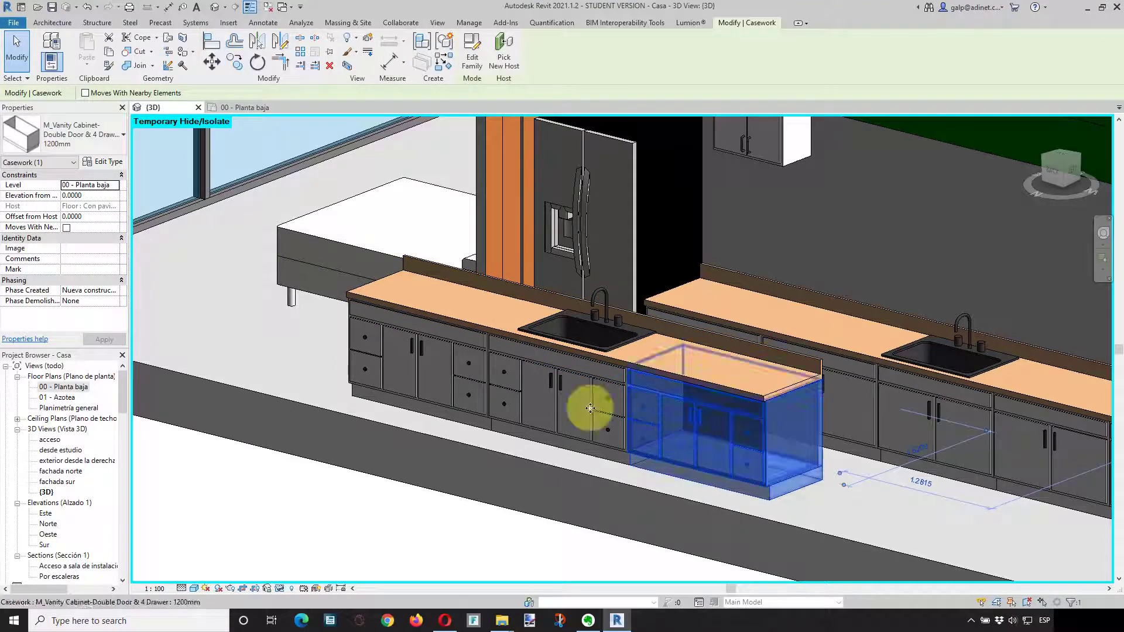
{"action": "left_click", "coordinate": [99, 163]}
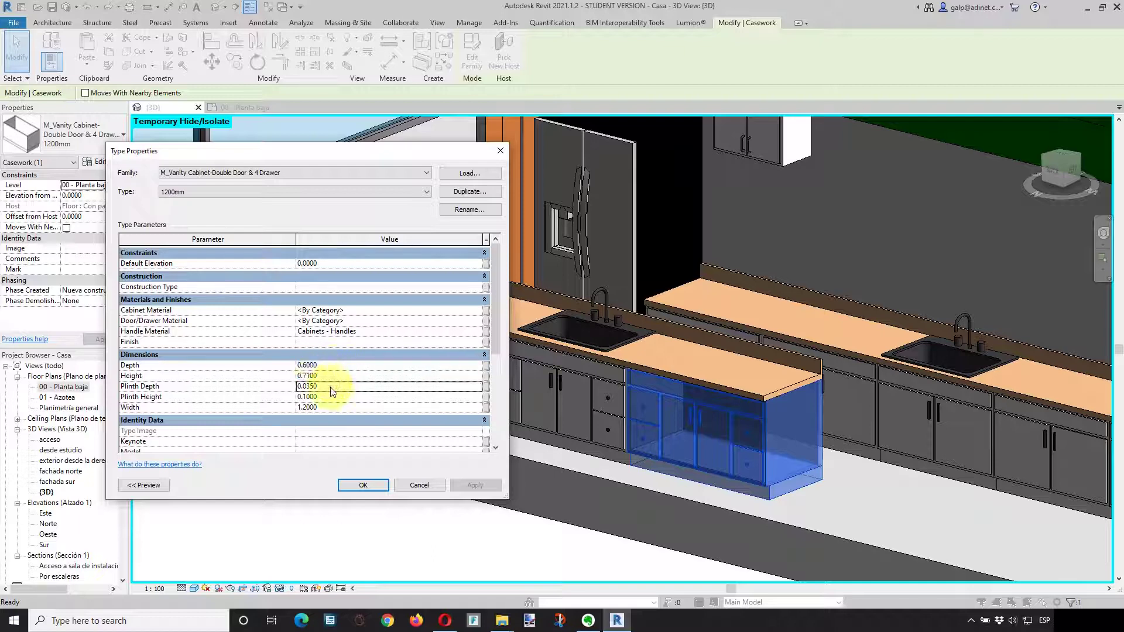
{"action": "left_click", "coordinate": [146, 387]}
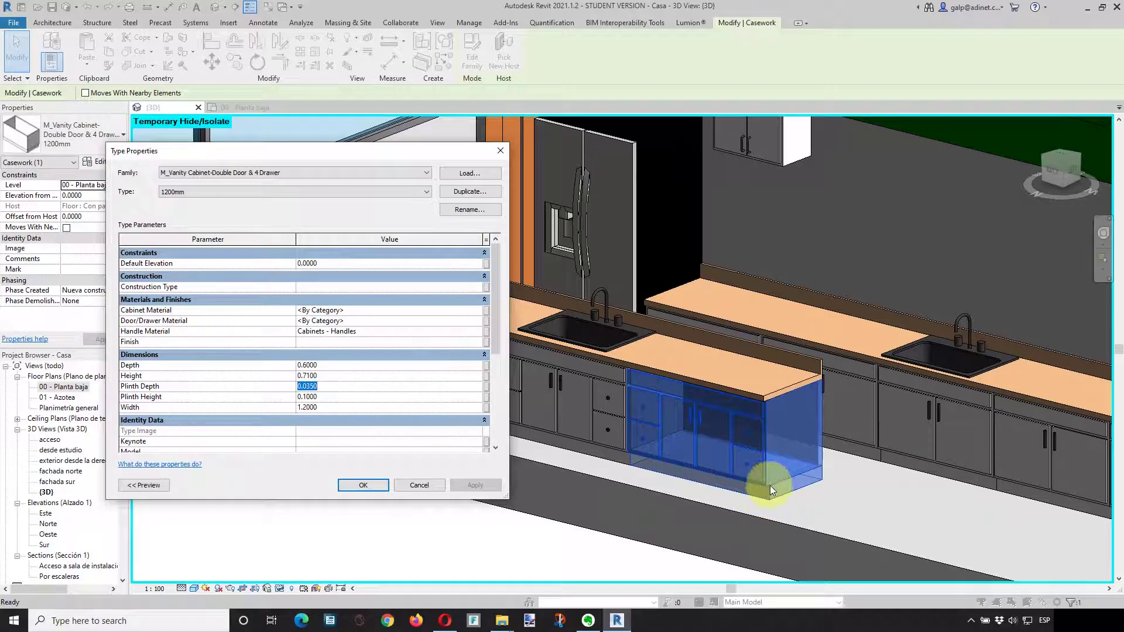
{"action": "left_click", "coordinate": [311, 408]}
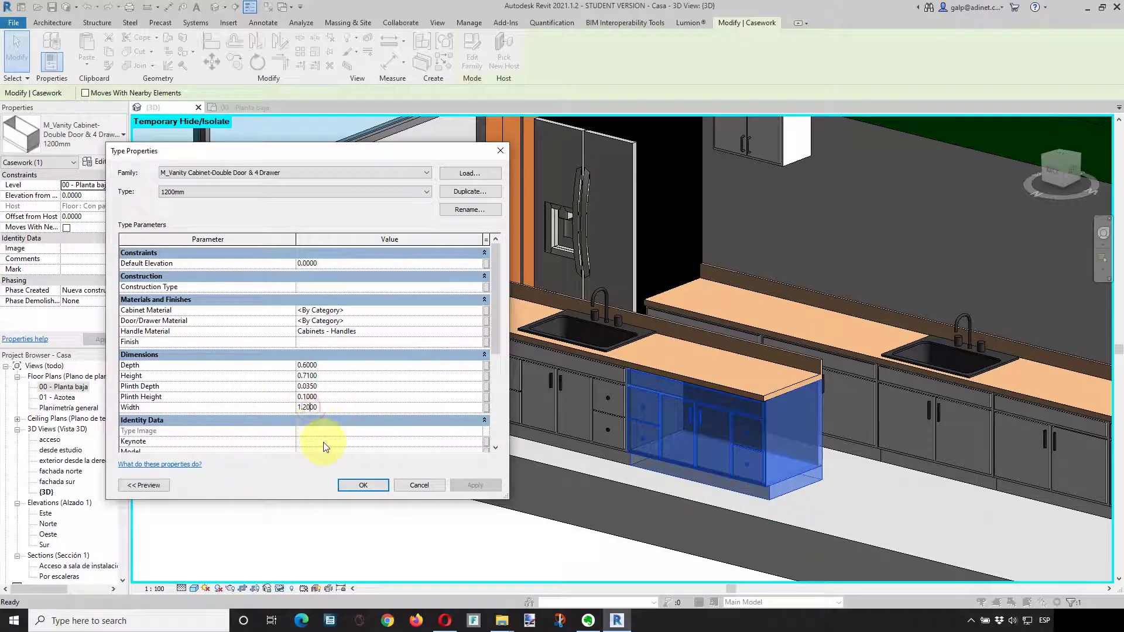
{"action": "left_click", "coordinate": [424, 487]}
{"action": "left_click", "coordinate": [287, 517]}
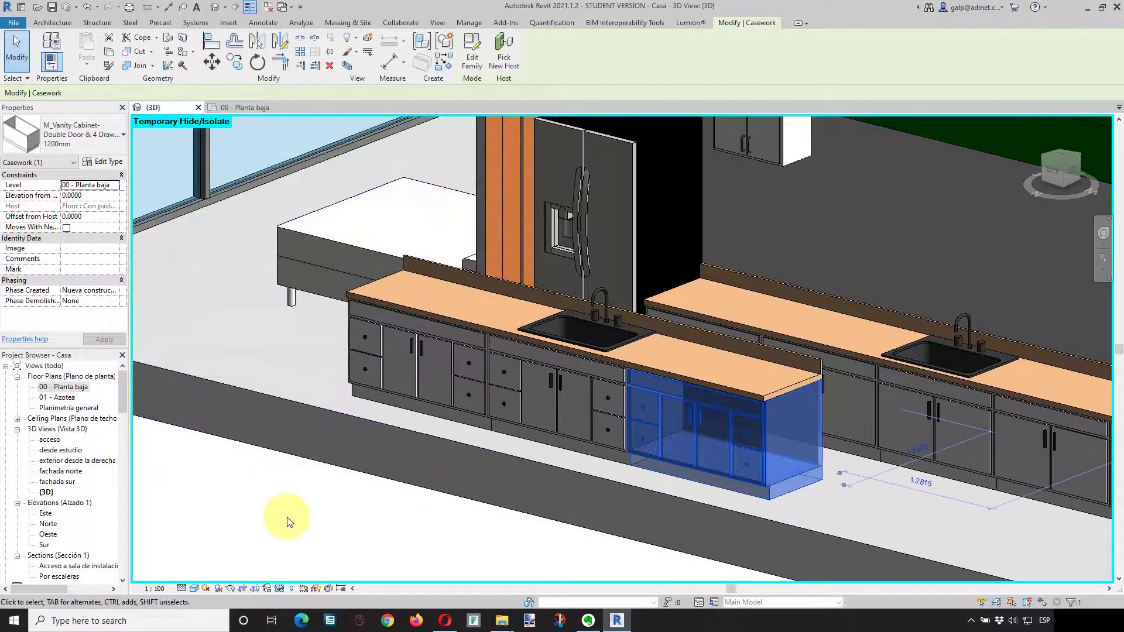
{"action": "left_click", "coordinate": [440, 314]}
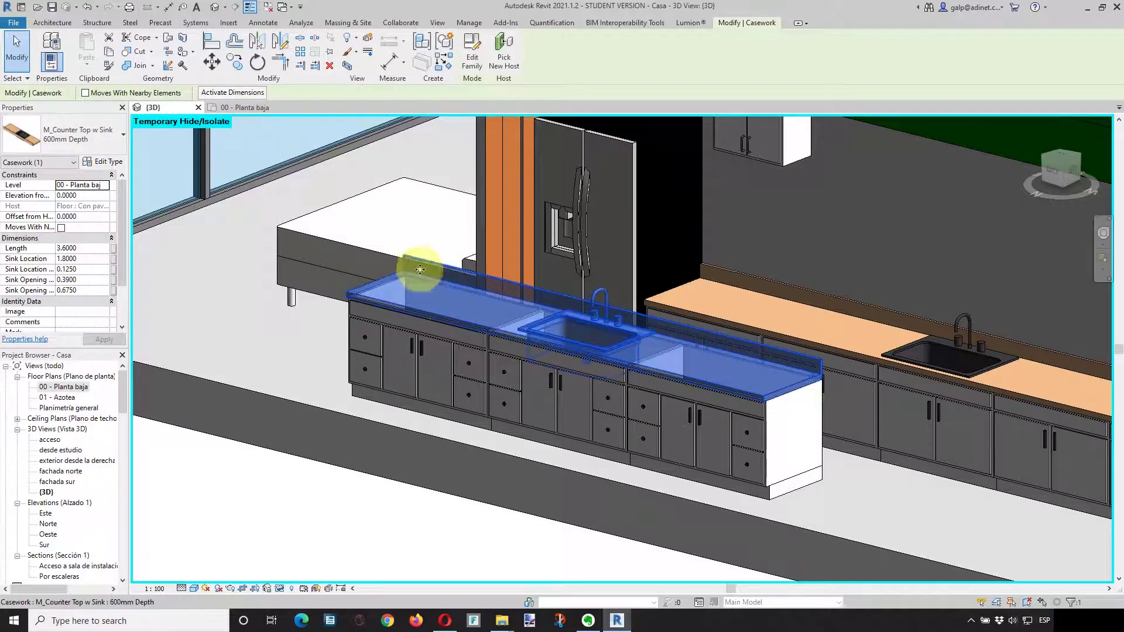
{"action": "left_click", "coordinate": [99, 163]}
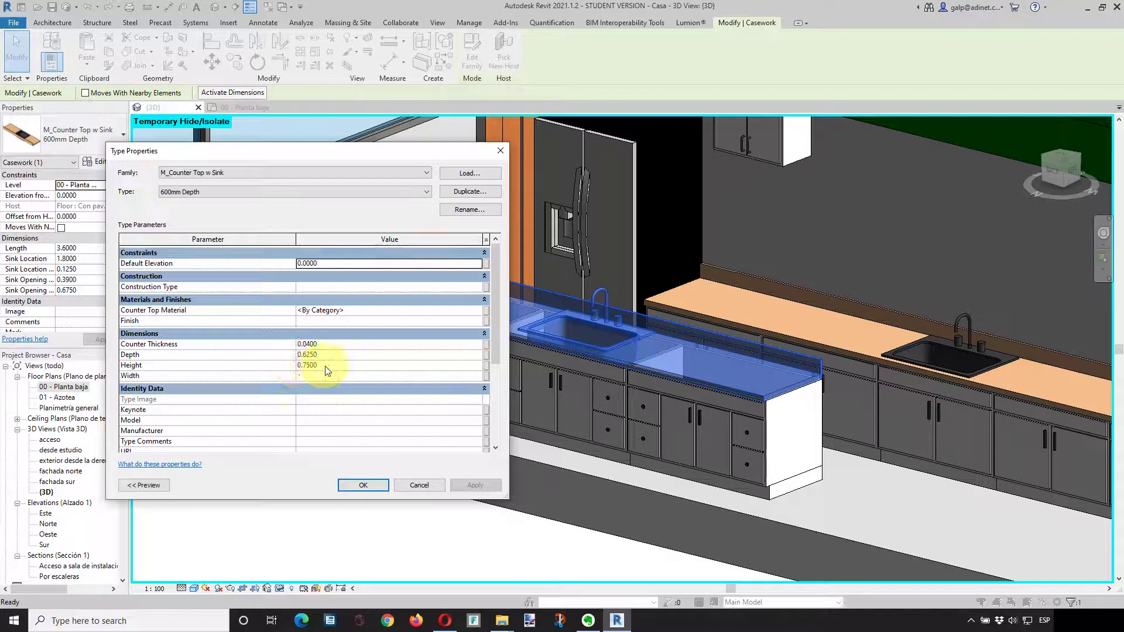
{"action": "left_click", "coordinate": [366, 486]}
{"action": "left_click", "coordinate": [303, 512]}
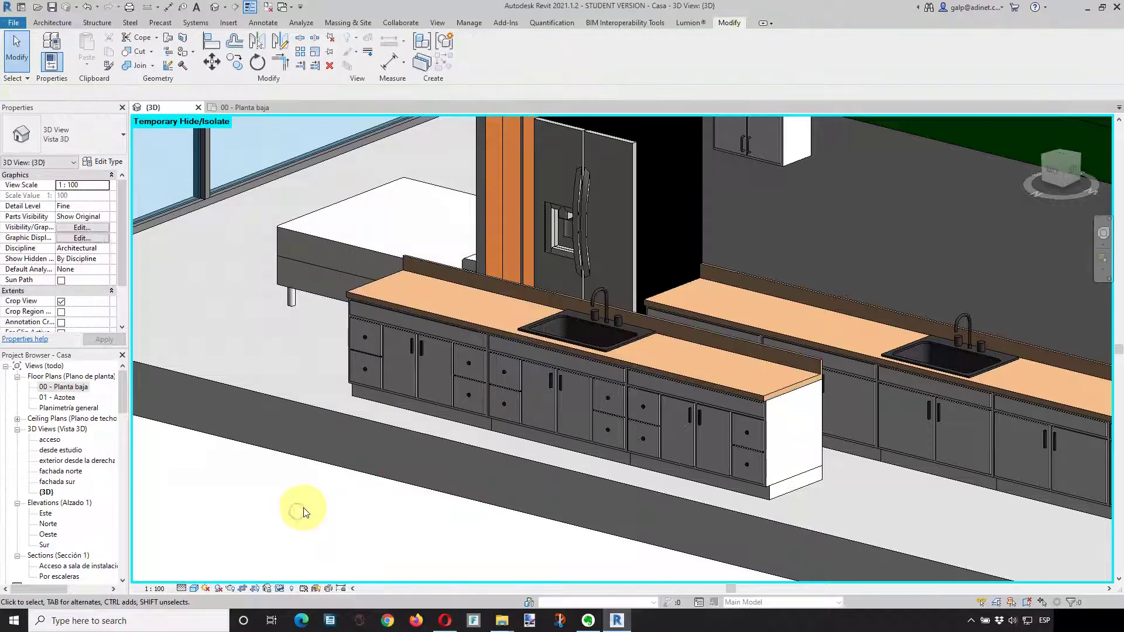
{"action": "scroll", "coordinate": [349, 389], "scroll_direction": "down", "scroll_amount": 3}
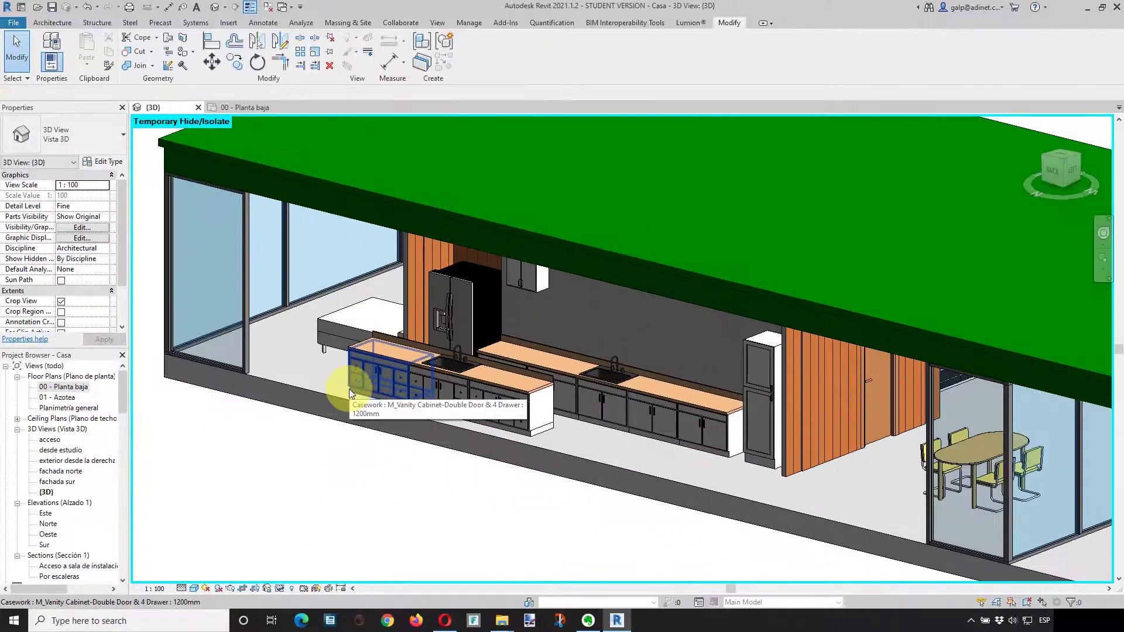
Open the Norte elevation and close the fachada norte view.
{"action": "double_click", "coordinate": [60, 471]}
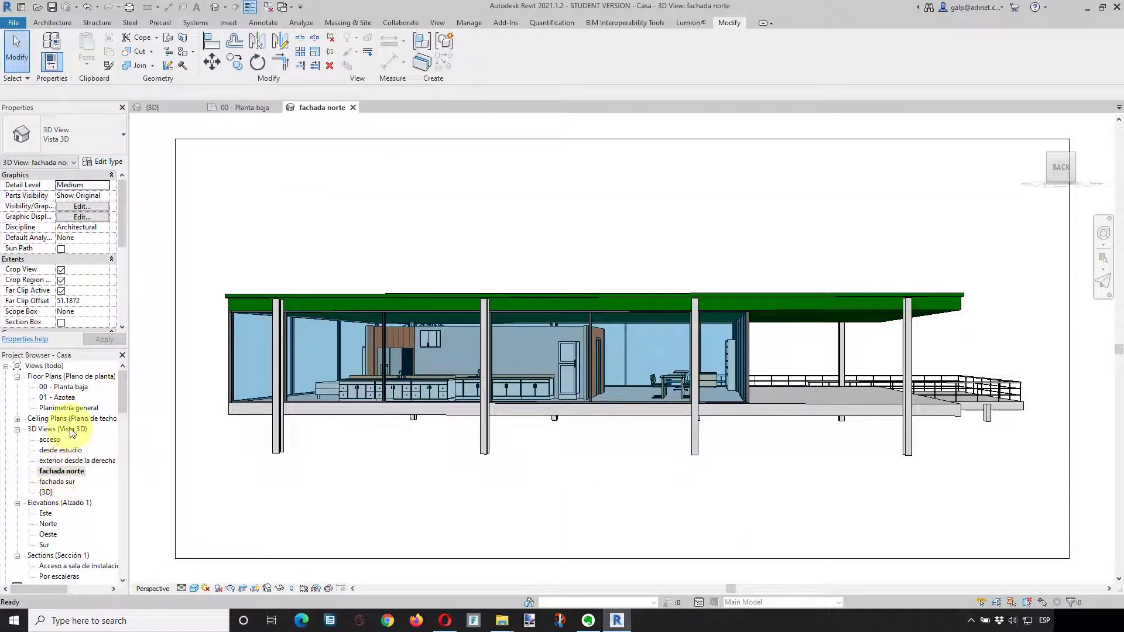
{"action": "scroll", "coordinate": [56, 478], "scroll_direction": "down", "scroll_amount": 2}
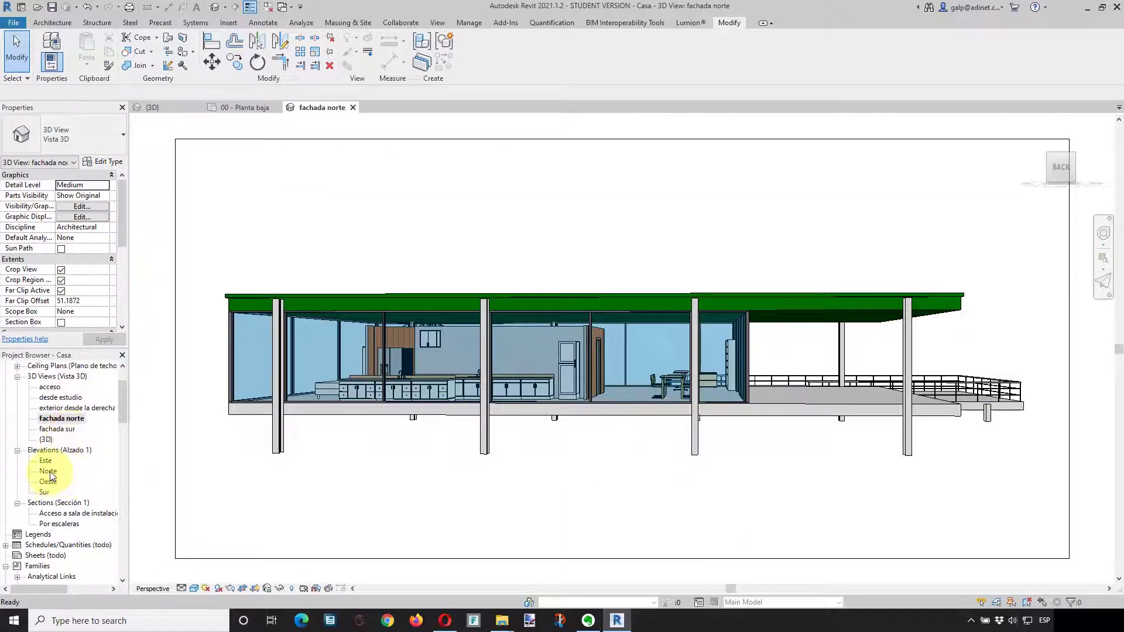
{"action": "double_click", "coordinate": [49, 472]}
{"action": "left_click", "coordinate": [316, 108]}
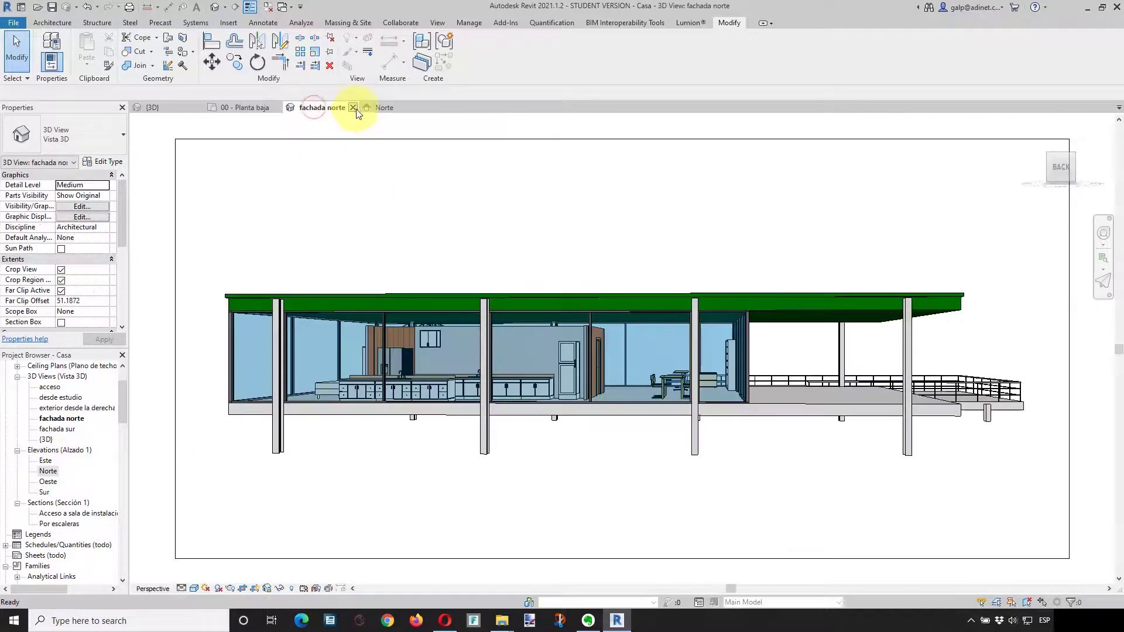
{"action": "left_click", "coordinate": [353, 108]}
{"action": "scroll", "coordinate": [384, 351], "scroll_direction": "up", "scroll_amount": 1}
{"action": "scroll", "coordinate": [366, 360], "scroll_direction": "up", "scroll_amount": 3}
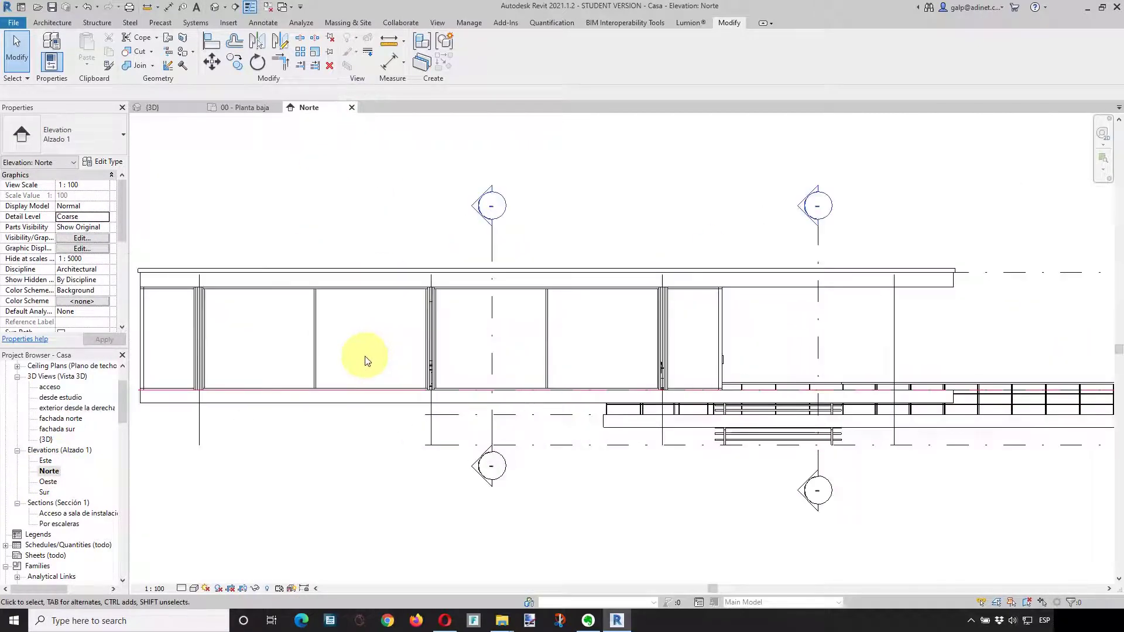
{"action": "middle_click_drag", "start_coordinate": [367, 360], "coordinate": [467, 376]}
Switch the Norte elevation to Wireframe visual style.
{"action": "left_click", "coordinate": [195, 589]}
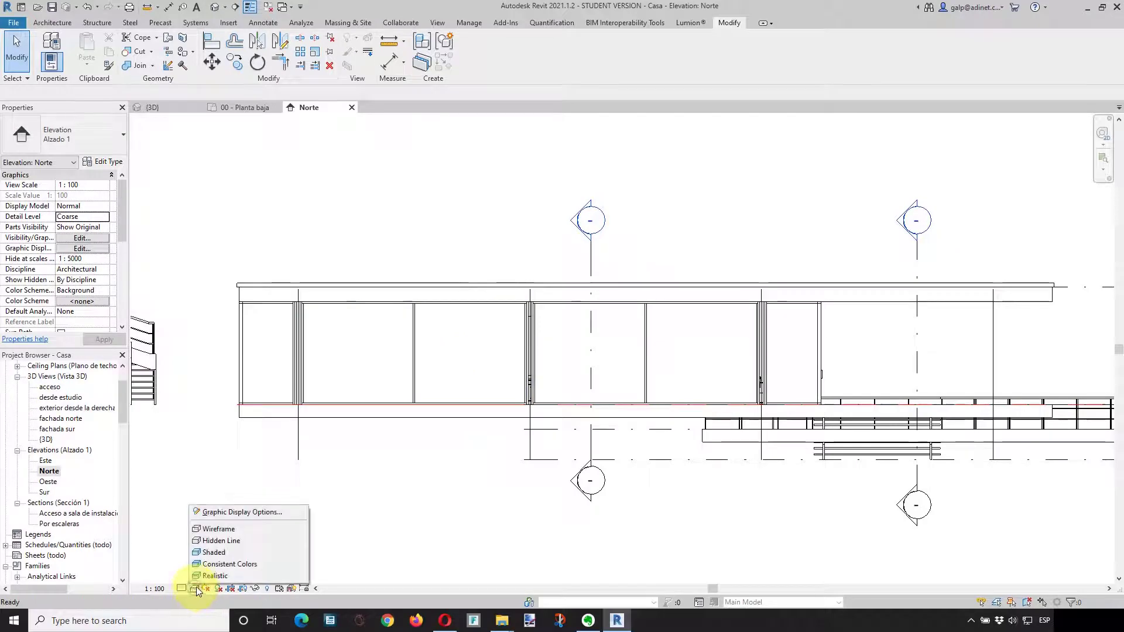
{"action": "left_click", "coordinate": [218, 530]}
{"action": "scroll", "coordinate": [588, 380], "scroll_direction": "up", "scroll_amount": 4}
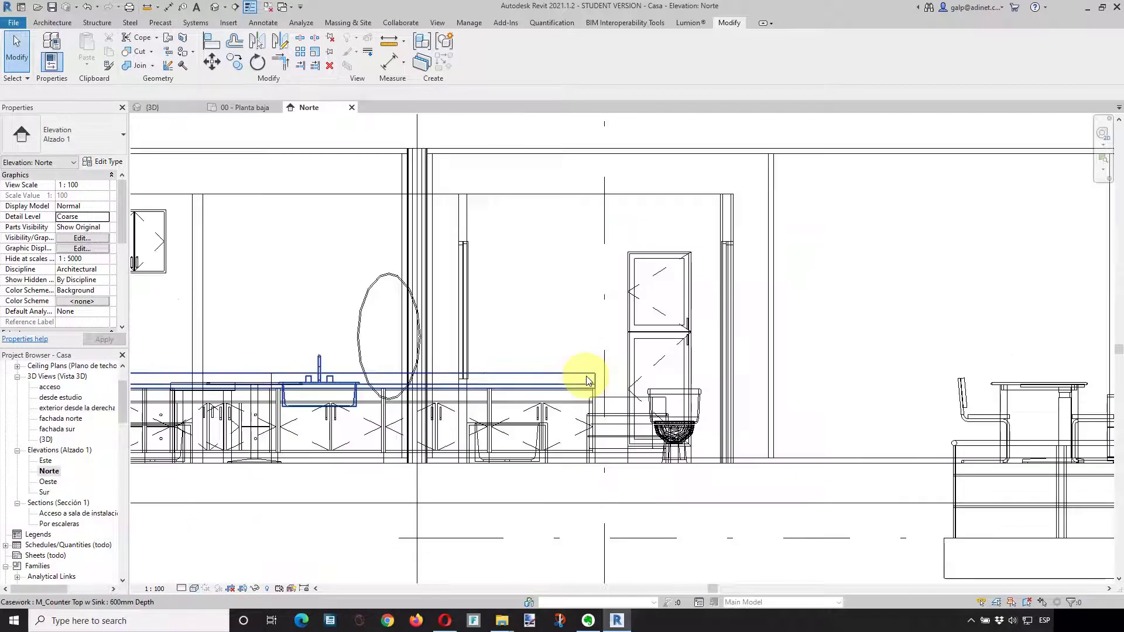
{"action": "scroll", "coordinate": [589, 381], "scroll_direction": "up", "scroll_amount": 3}
{"action": "scroll", "coordinate": [602, 389], "scroll_direction": "up", "scroll_amount": 2}
{"action": "scroll", "coordinate": [602, 388], "scroll_direction": "up", "scroll_amount": 3}
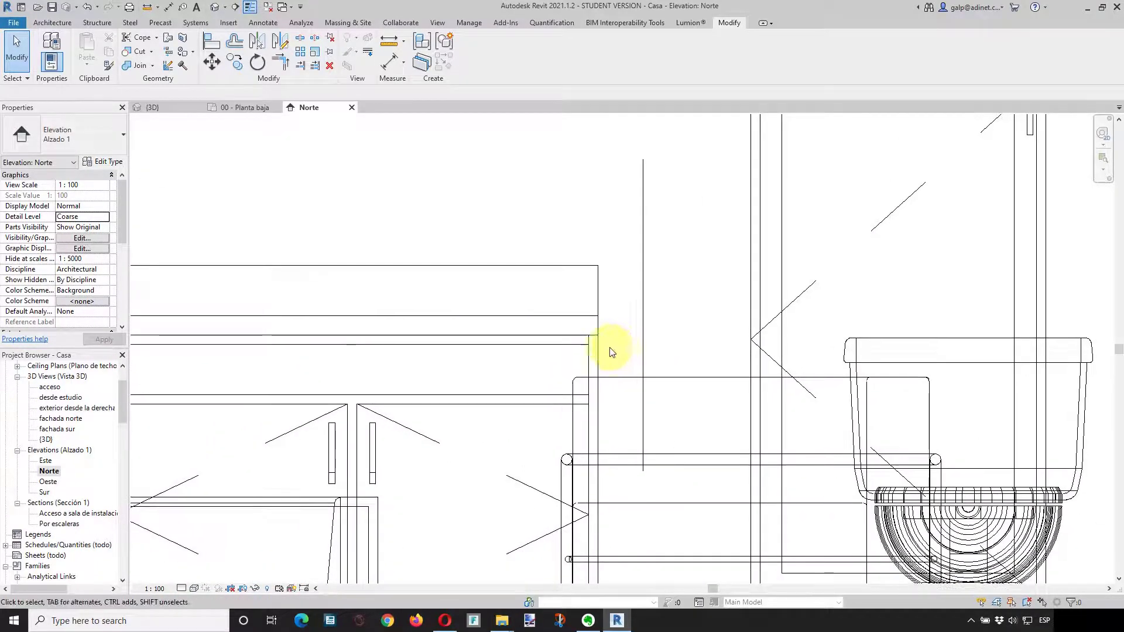
Measure the 0.04 step at the sink counter top's edge.
{"action": "left_click", "coordinate": [389, 41]}
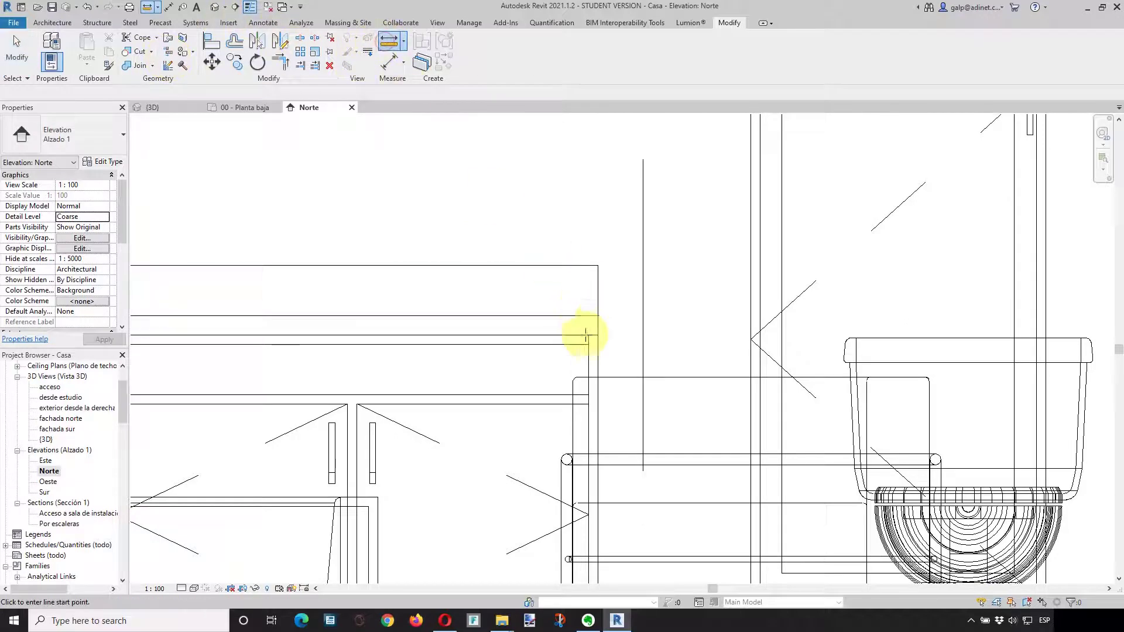
{"action": "left_click", "coordinate": [597, 335]}
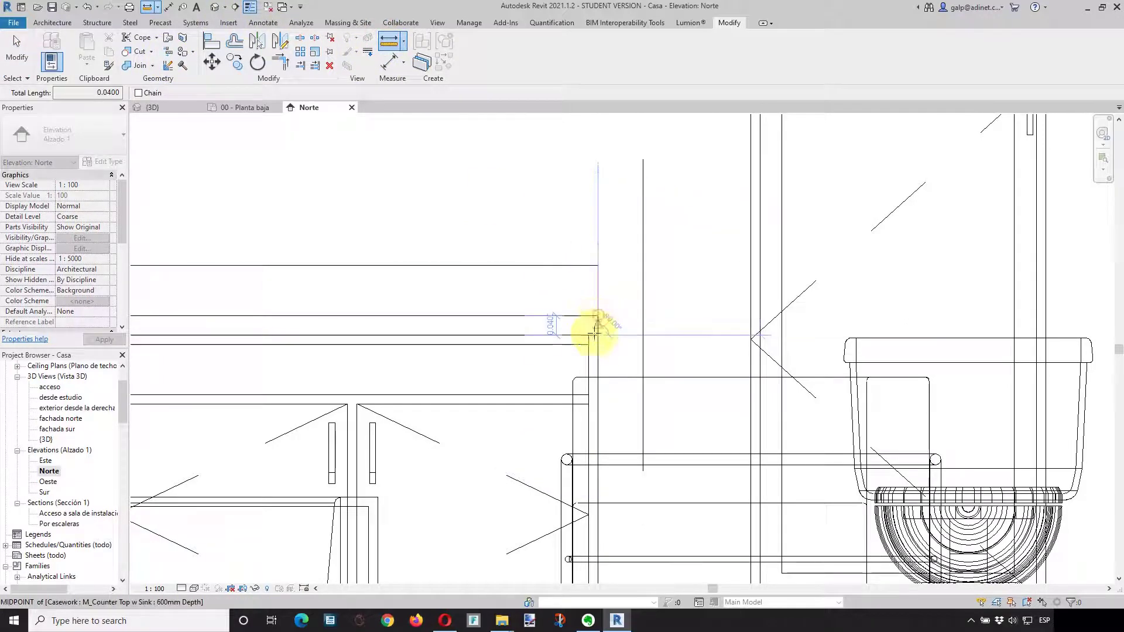
{"action": "left_click", "coordinate": [557, 321]}
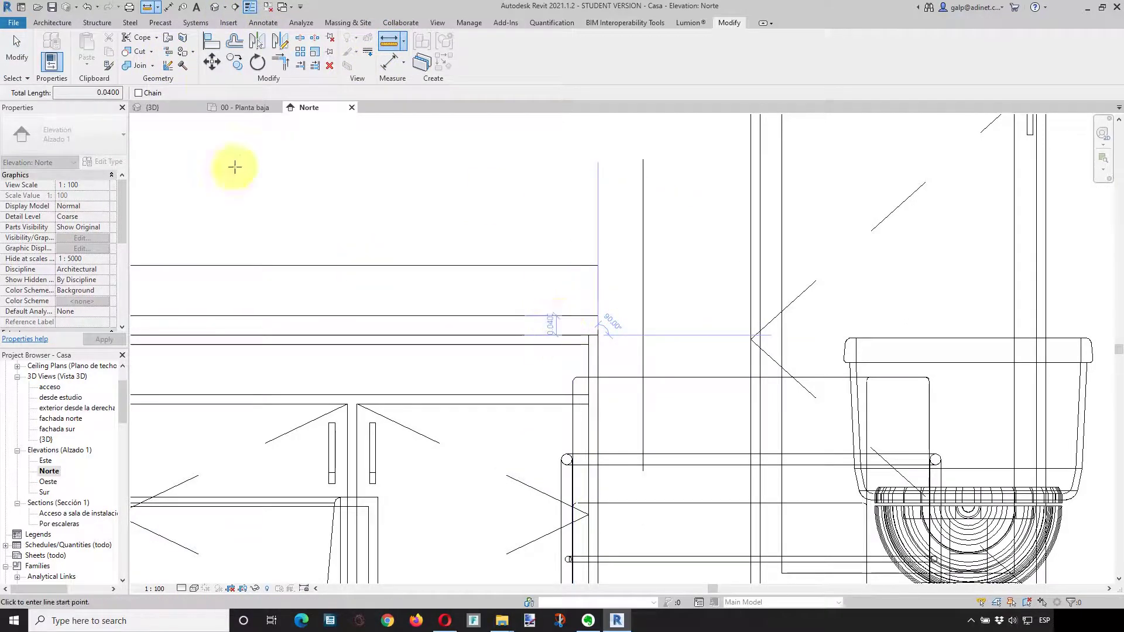
{"action": "left_click", "coordinate": [14, 56]}
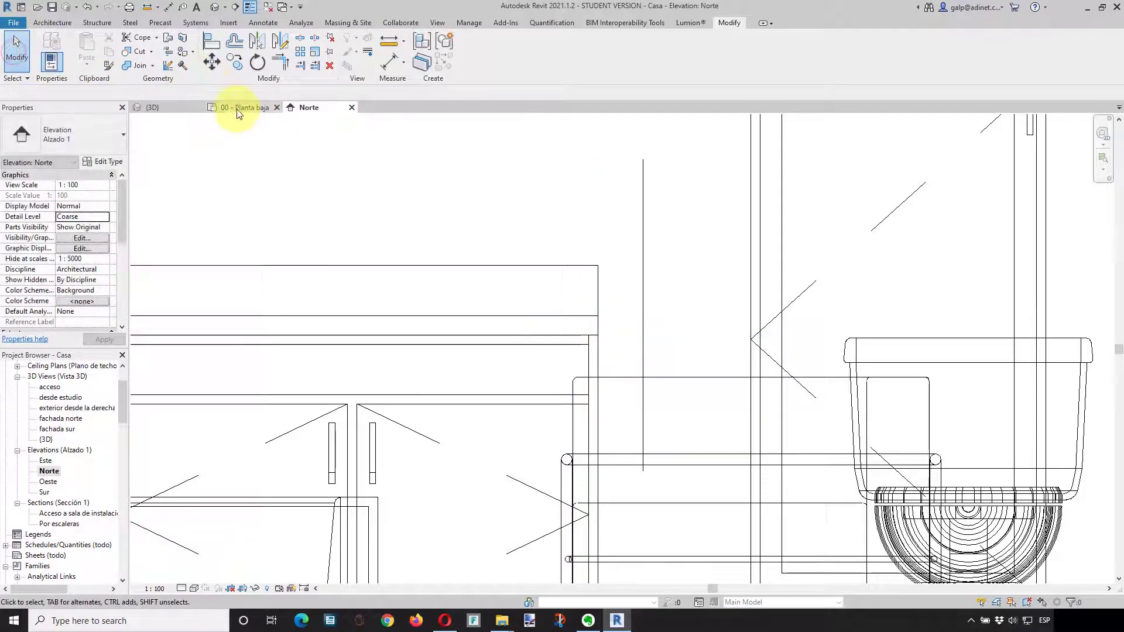
In the 3D view, review and apply the sink counter top type's Height value.
{"action": "left_click", "coordinate": [153, 107]}
{"action": "scroll", "coordinate": [518, 386], "scroll_direction": "up", "scroll_amount": 3}
{"action": "scroll", "coordinate": [509, 389], "scroll_direction": "down", "scroll_amount": 1}
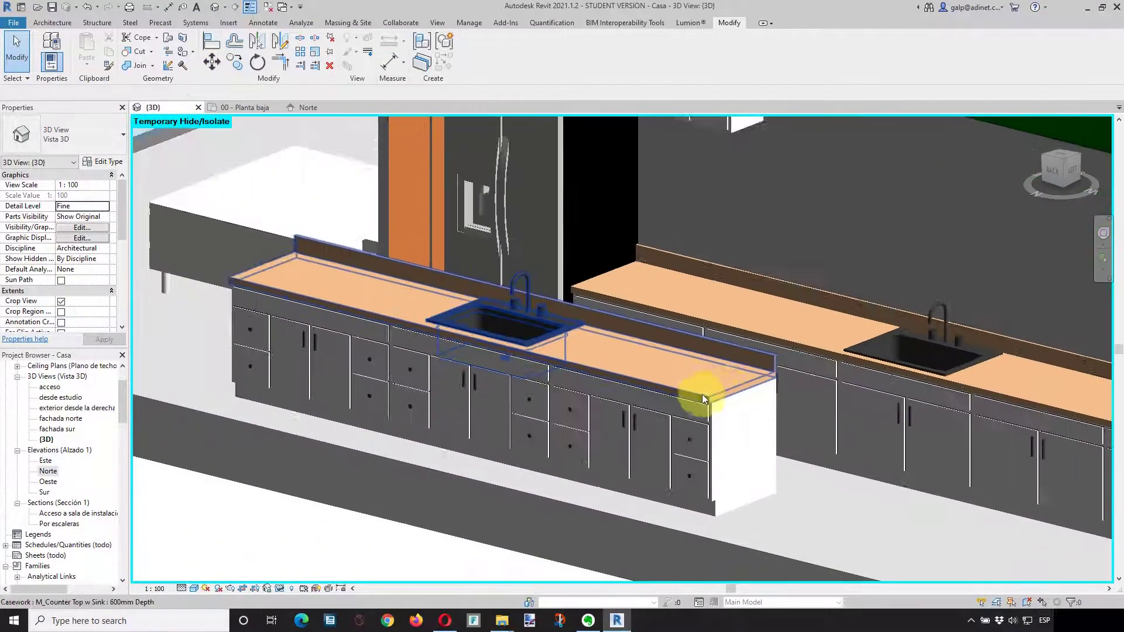
{"action": "left_click", "coordinate": [721, 409]}
{"action": "scroll", "coordinate": [703, 398], "scroll_direction": "up", "scroll_amount": 3}
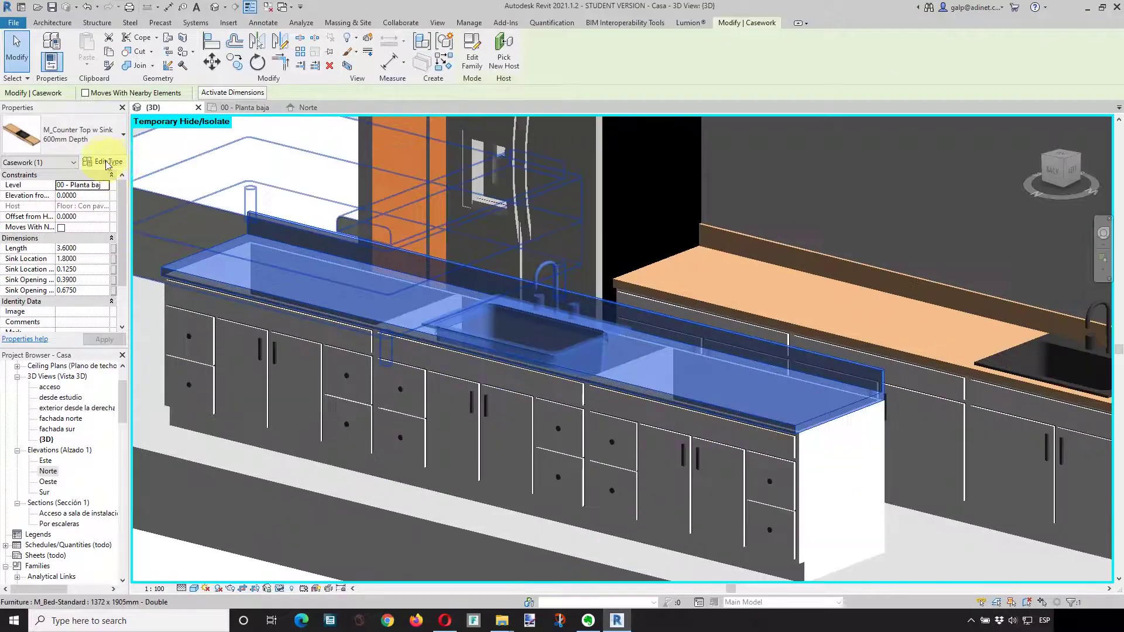
{"action": "left_click", "coordinate": [100, 161]}
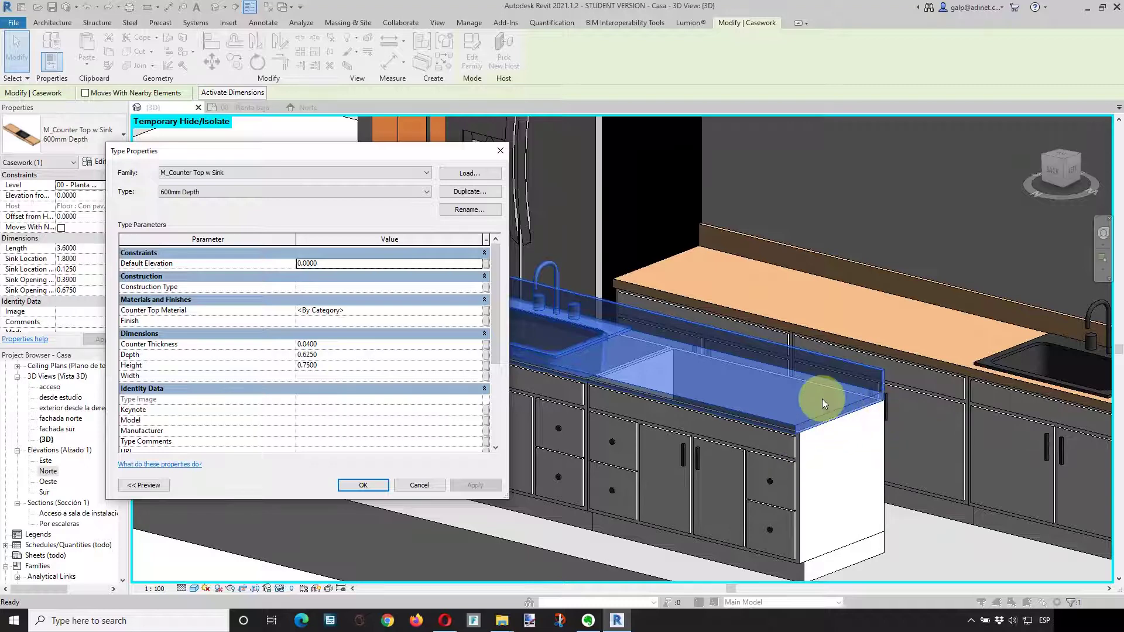
{"action": "left_click", "coordinate": [317, 365]}
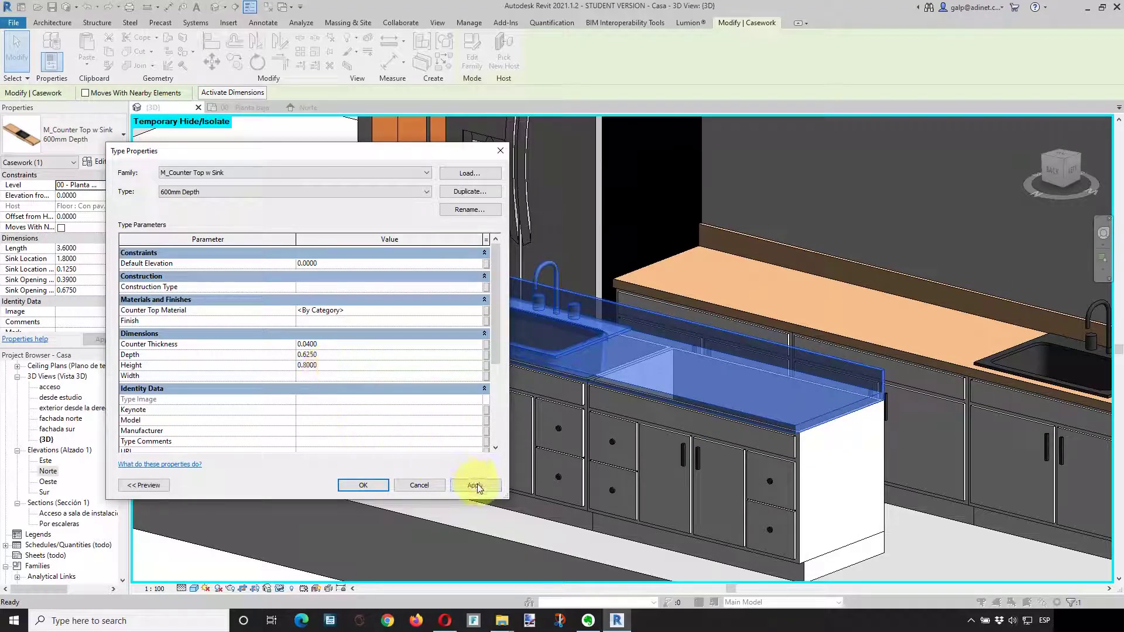
{"action": "type", "text": "0.8000"}
{"action": "left_click", "coordinate": [477, 486]}
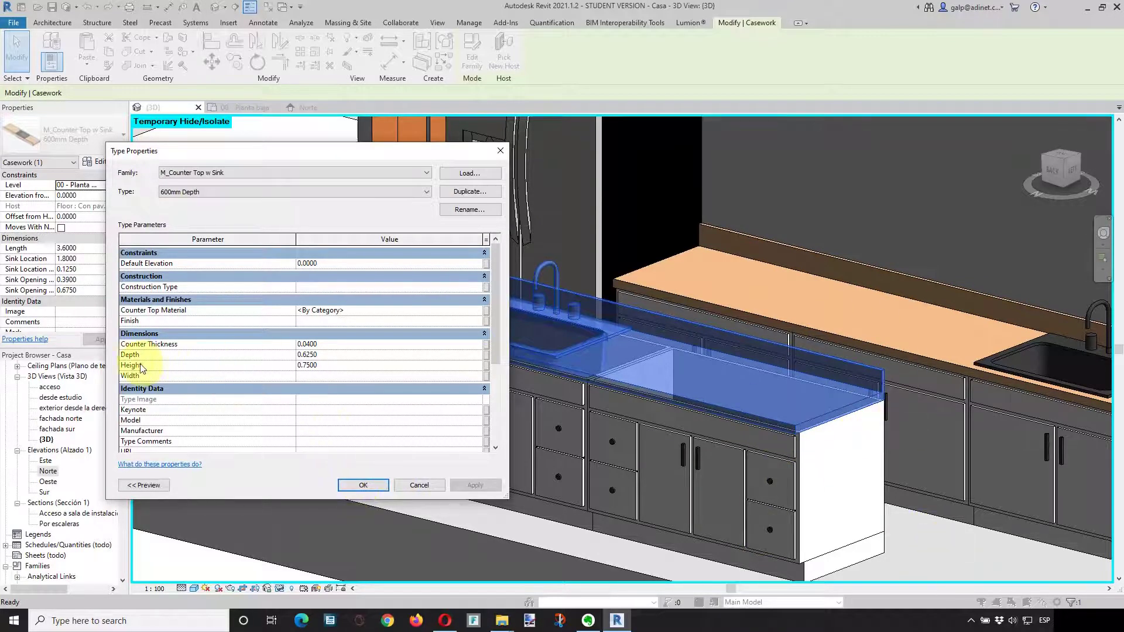
Close the type properties, clear the selection, and frame both counter runs in 3D.
{"action": "left_click", "coordinate": [363, 485]}
{"action": "left_click", "coordinate": [928, 554]}
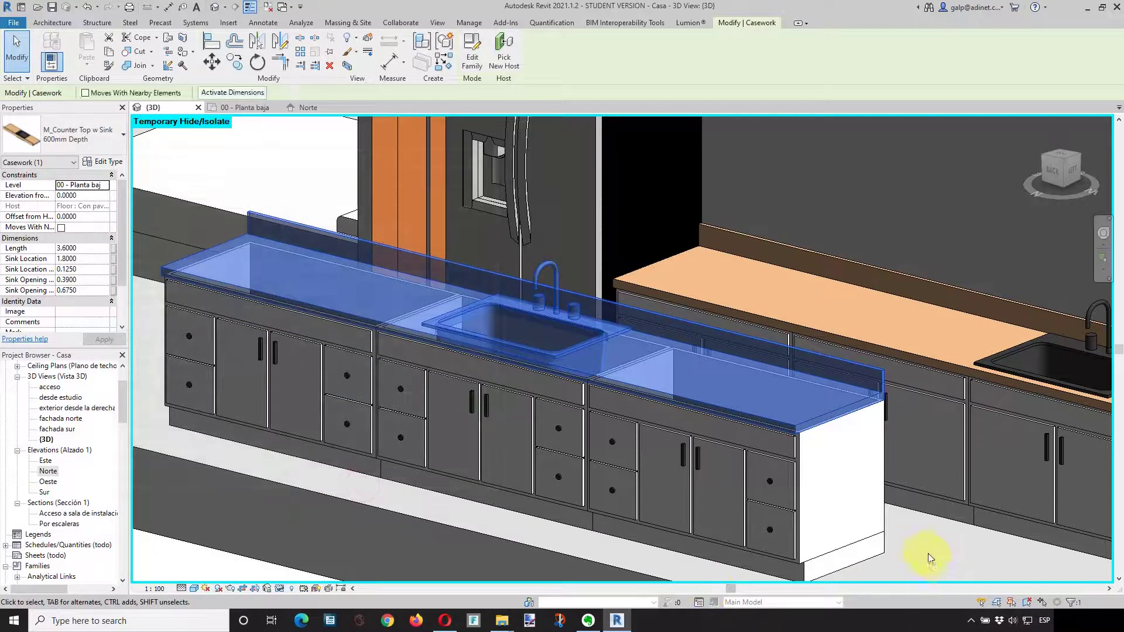
{"action": "scroll", "coordinate": [660, 466], "scroll_direction": "down", "scroll_amount": 2}
{"action": "scroll", "coordinate": [641, 350], "scroll_direction": "down", "scroll_amount": 1}
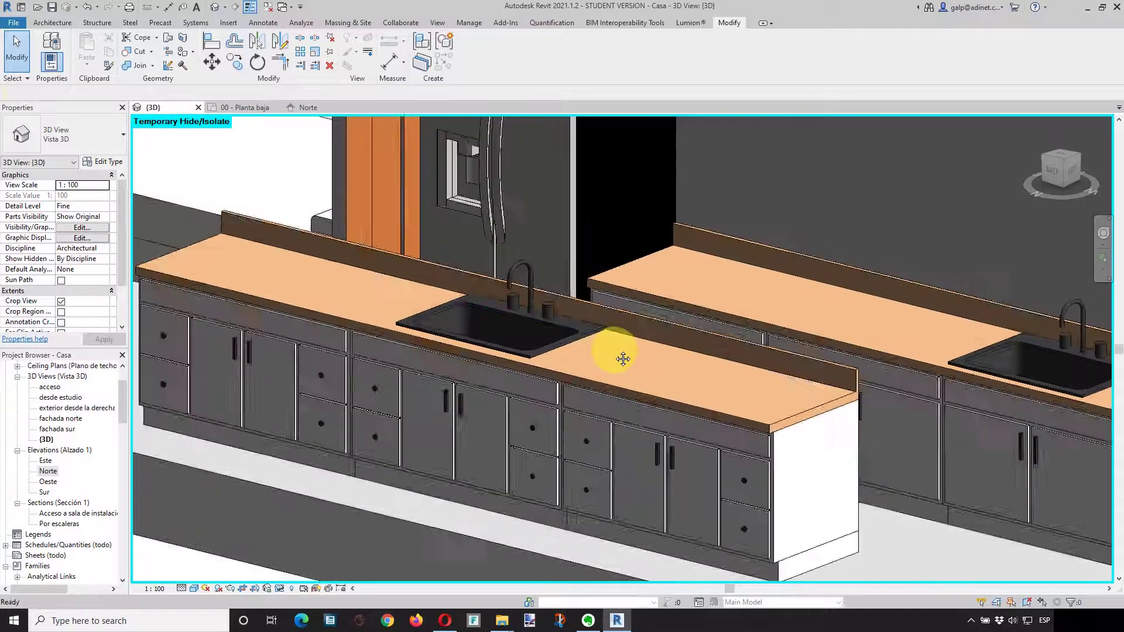
{"action": "scroll", "coordinate": [621, 359], "scroll_direction": "down", "scroll_amount": 2}
{"action": "mouse_move", "coordinate": [654, 379]}
{"action": "middle_mouse_down"}
{"action": "mouse_move", "coordinate": [616, 398]}
{"action": "mouse_move", "coordinate": [565, 398]}
{"action": "middle_mouse_up"}
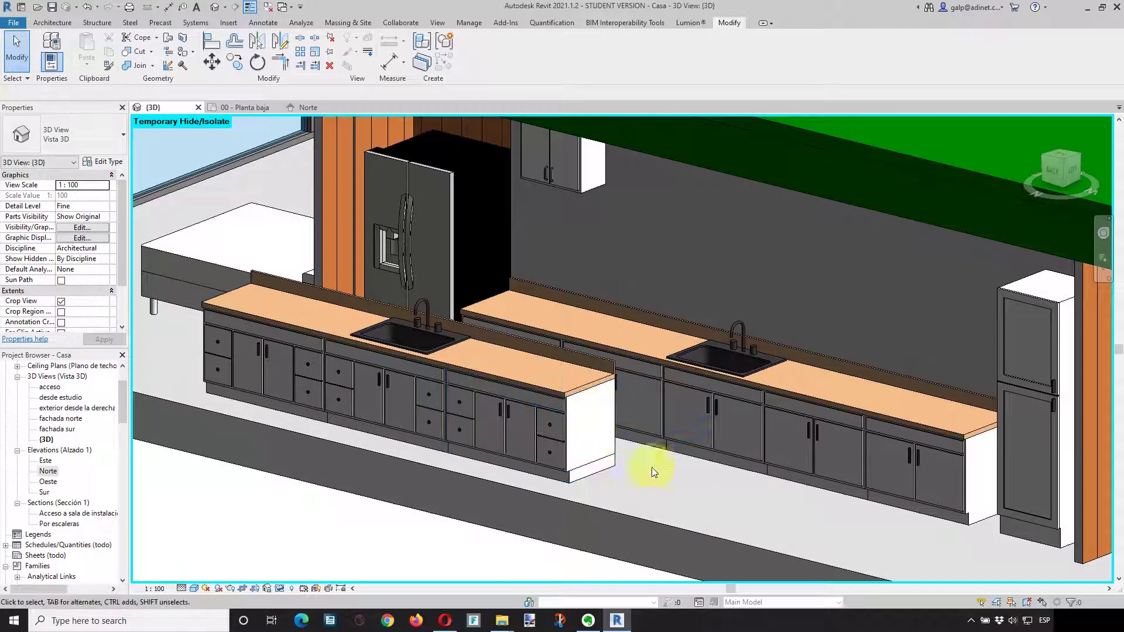